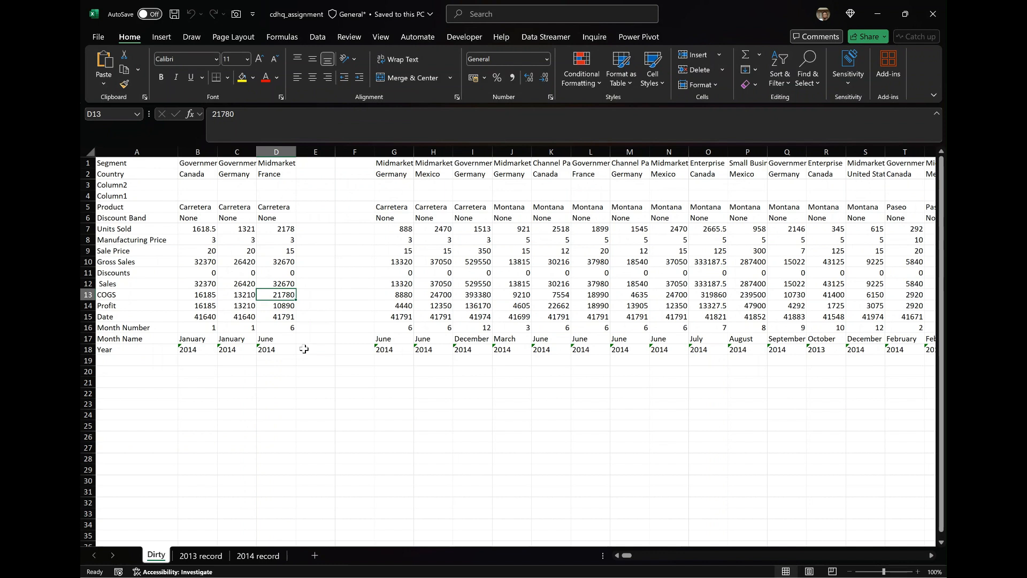
Examine the first records and the field labels in column A of the Dirty sheet
{"action": "key", "text": "Up"}
{"action": "key", "text": "Up"}
{"action": "key", "text": "Up"}
{"action": "key", "text": "Up"}
{"action": "key", "text": "Up"}
{"action": "key", "text": "Up"}
{"action": "key", "text": "Up"}
{"action": "key", "text": "Up"}
{"action": "key", "text": "Up"}
{"action": "key", "text": "Up"}
{"action": "key", "text": "Up"}
{"action": "key", "text": "Up"}
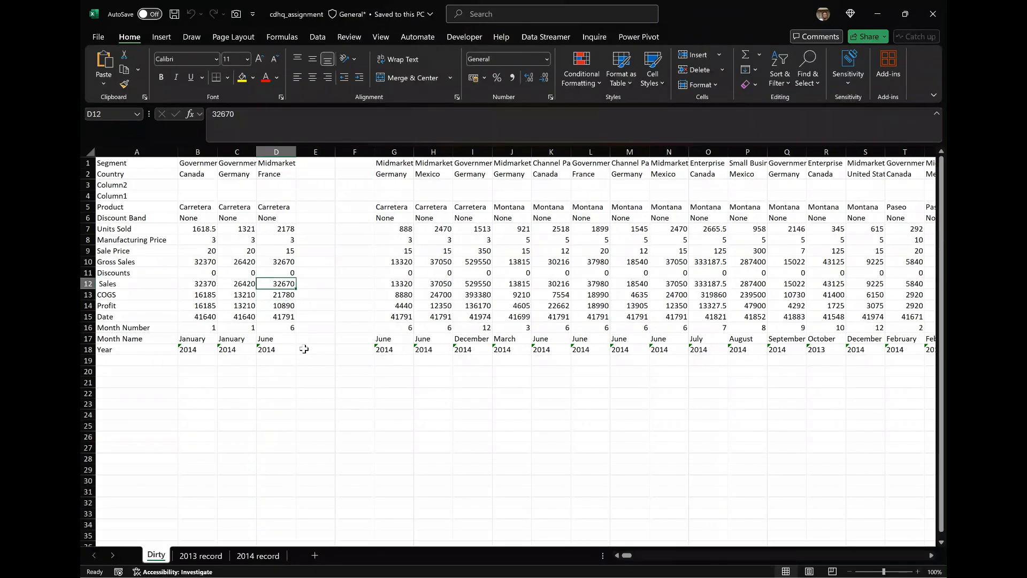
{"action": "key", "text": "Left"}
{"action": "key", "text": "Left"}
{"action": "key", "text": "Left"}
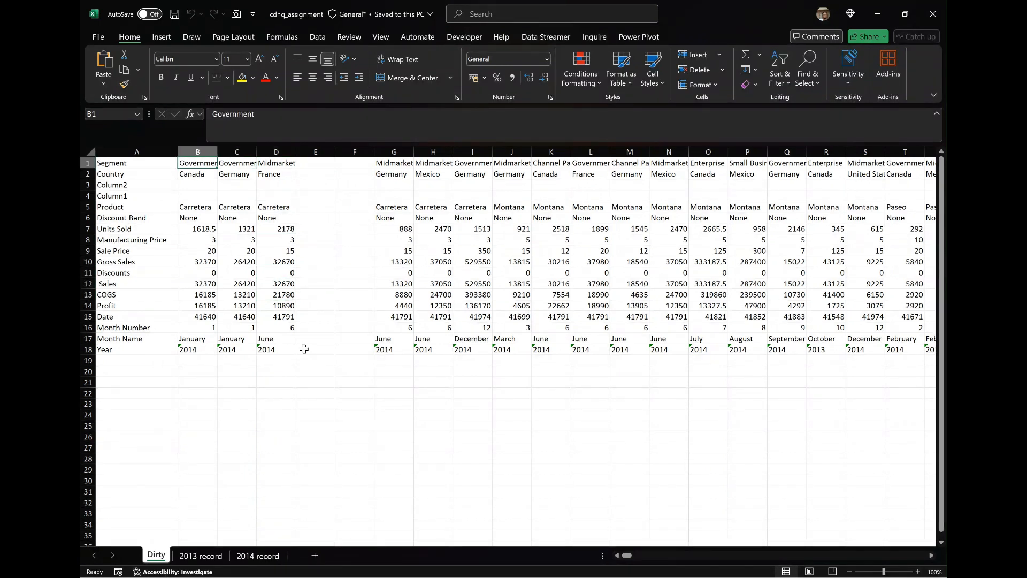
{"action": "key", "text": "Down"}
{"action": "key", "text": "Down"}
{"action": "key", "text": "Down"}
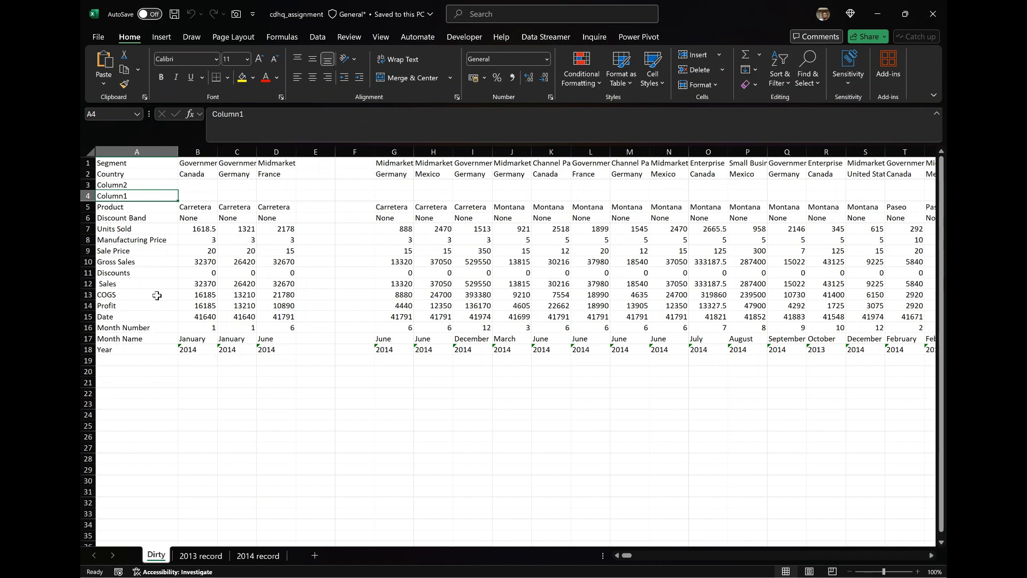
Review the 2013 record and 2014 record sheets and return to the Column1 label on the Dirty sheet
{"action": "left_click", "coordinate": [210, 559]}
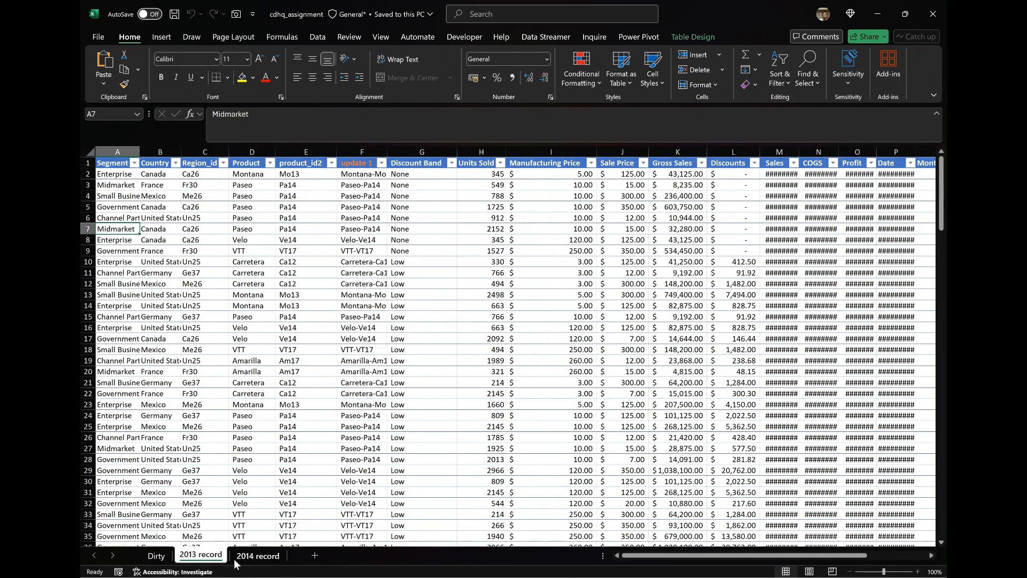
{"action": "left_click", "coordinate": [256, 559]}
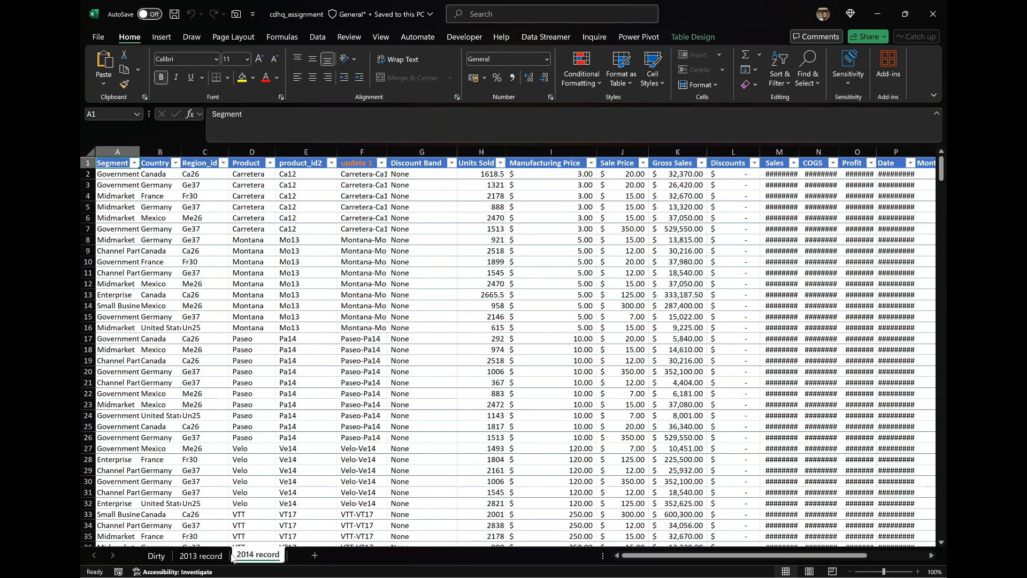
{"action": "left_click", "coordinate": [156, 557]}
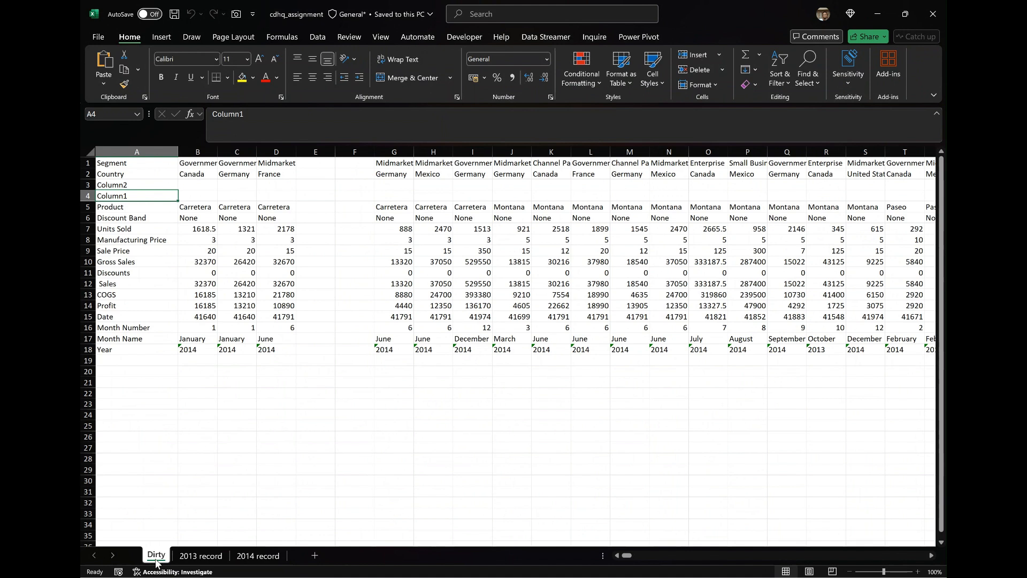
{"action": "key", "text": "Down"}
{"action": "key", "text": "Down"}
{"action": "key", "text": "Up"}
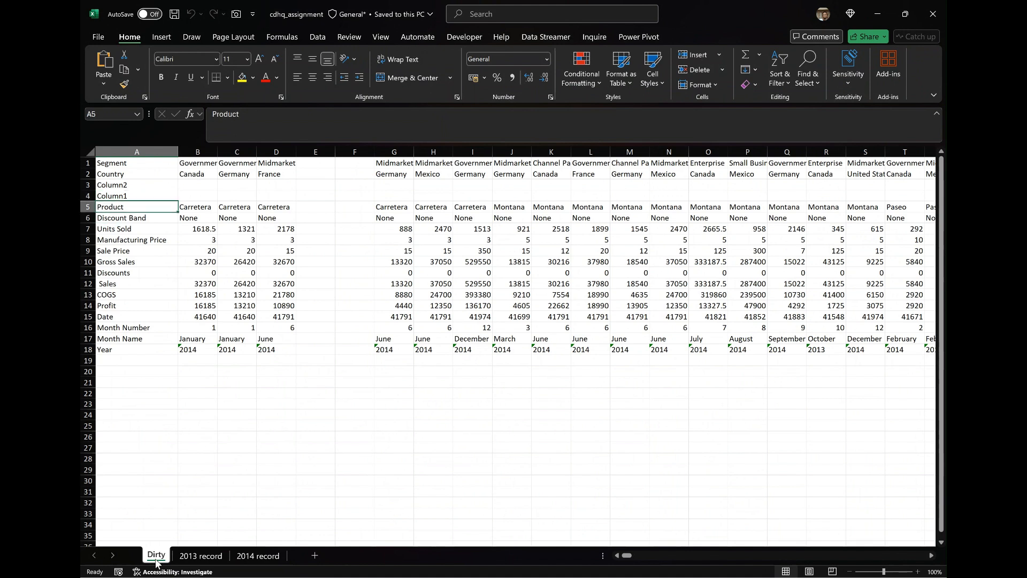
{"action": "key", "text": "Up"}
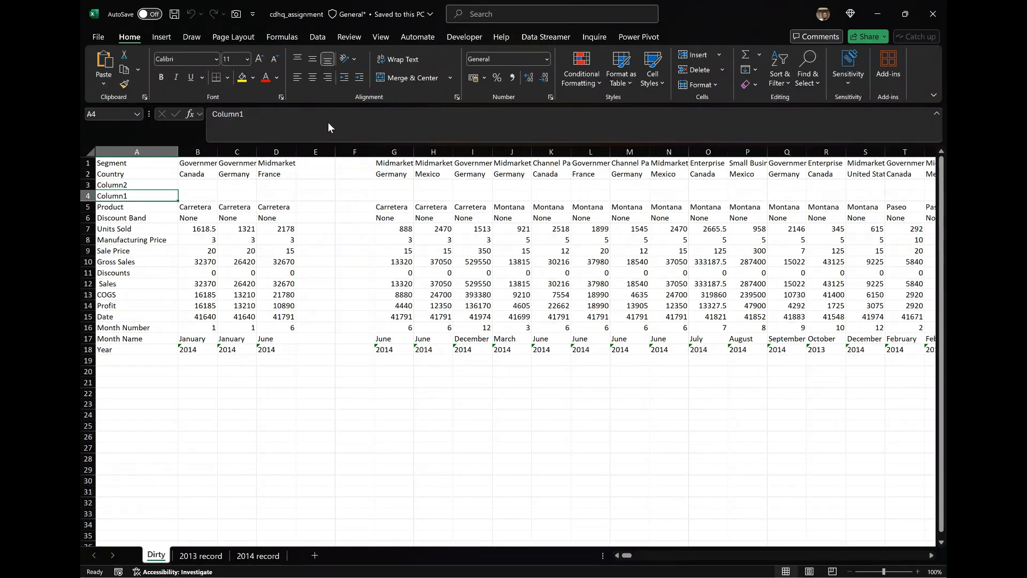
Inspect column E and follow row 1 of the Dirty sheet across to the end of the records
{"action": "left_click", "coordinate": [321, 151]}
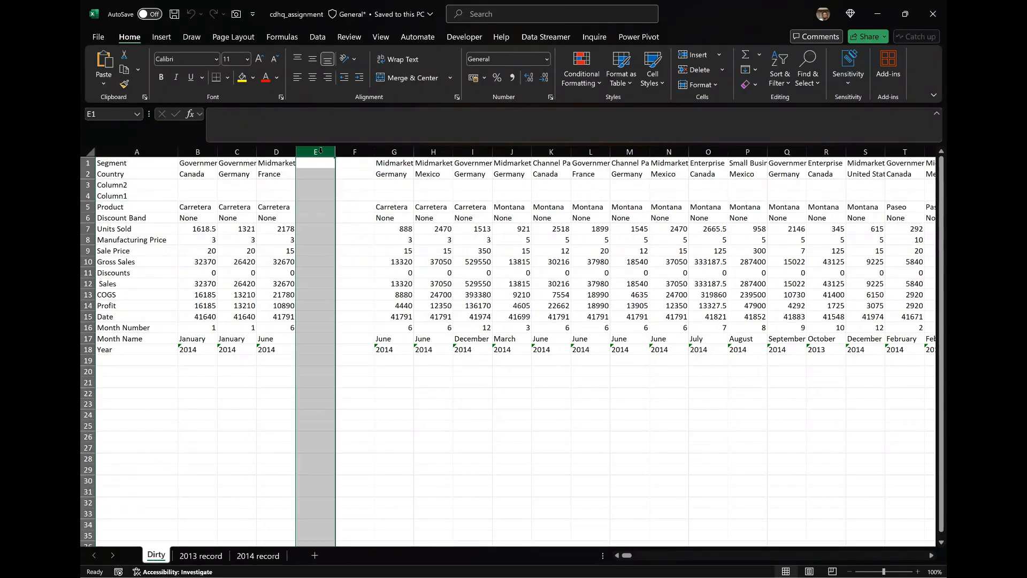
{"action": "key", "text": "Right"}
{"action": "key", "text": "Right"}
{"action": "key", "text": "Right"}
{"action": "key", "text": "Right"}
{"action": "key", "text": "Right"}
{"action": "key", "text": "Right"}
{"action": "key", "text": "Right"}
{"action": "key", "text": "Right"}
{"action": "key", "text": "Right"}
{"action": "key", "text": "Right"}
{"action": "key", "text": "Right"}
{"action": "key", "text": "Right"}
{"action": "key", "text": "Right"}
{"action": "key", "text": "Right"}
{"action": "key", "text": "Right"}
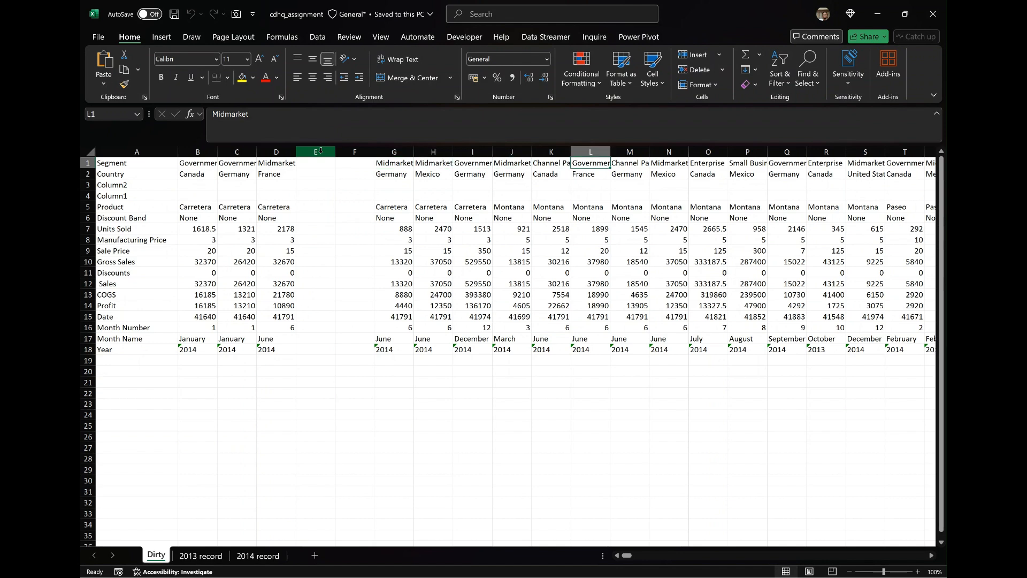
{"action": "key", "text": "ctrl+Right"}
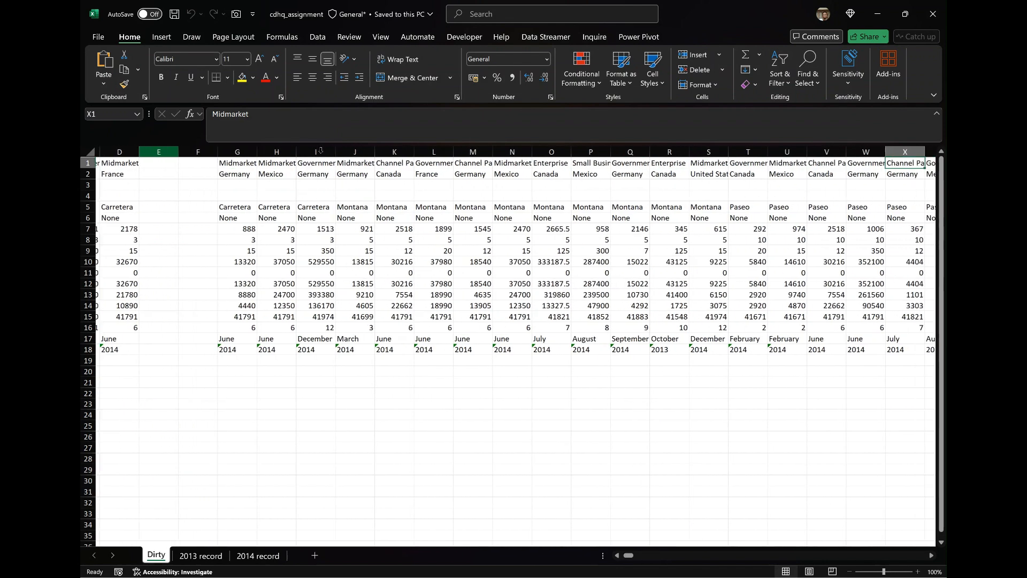
{"action": "key", "text": "Right"}
{"action": "key", "text": "Right"}
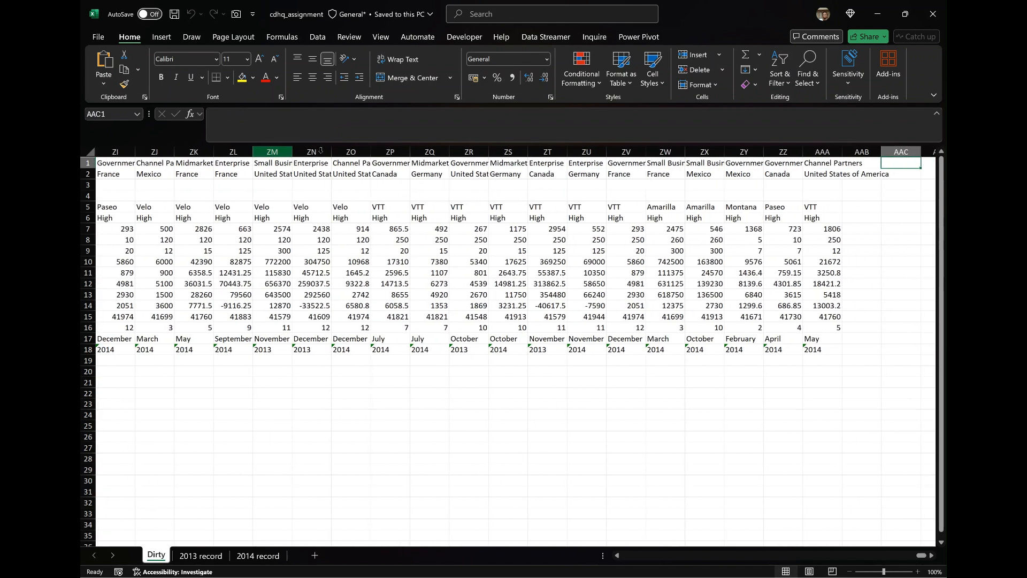
Check the Column2 and Column1 rows across the Dirty sheet for entries
{"action": "key", "text": "Left"}
{"action": "key", "text": "Left"}
{"action": "key", "text": "Left"}
{"action": "key", "text": "Down"}
{"action": "key", "text": "Down"}
{"action": "key", "text": "ctrl+Left"}
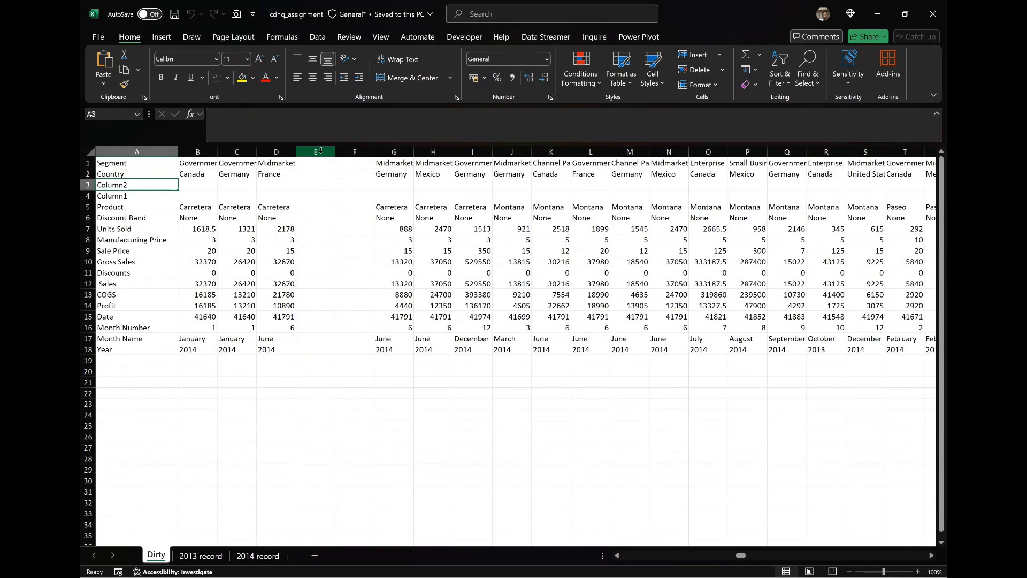
{"action": "key", "text": "Down"}
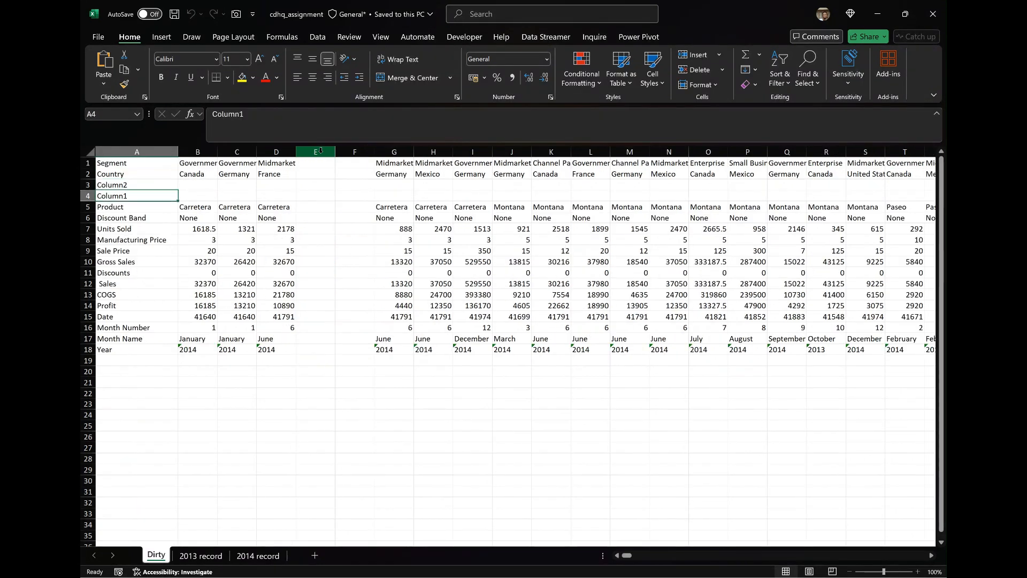
{"action": "key", "text": "Up"}
{"action": "key", "text": "Down"}
{"action": "key", "text": "Right"}
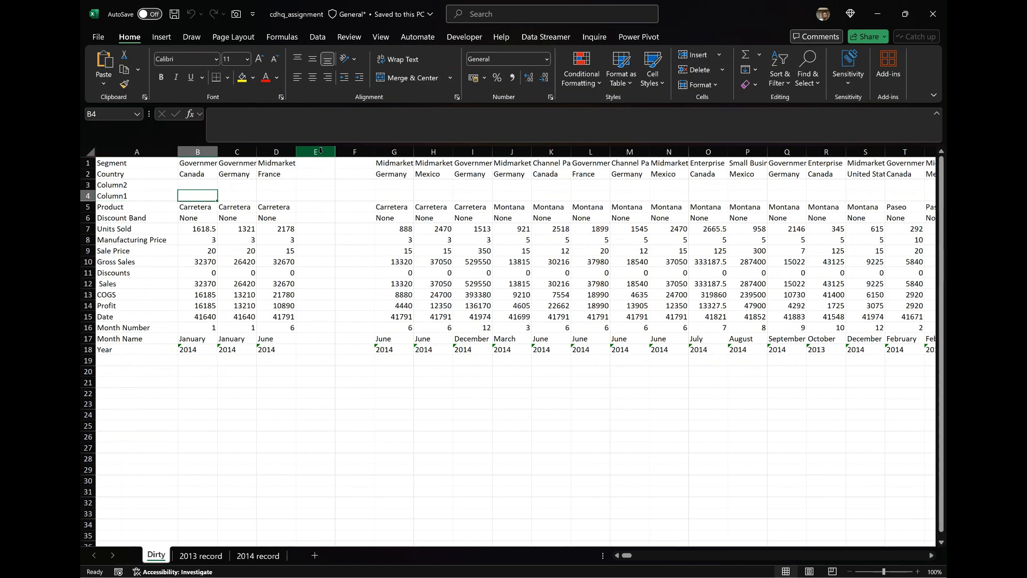
{"action": "key", "text": "ctrl+Right"}
{"action": "key", "text": "ctrl+Left"}
{"action": "key", "text": "Down"}
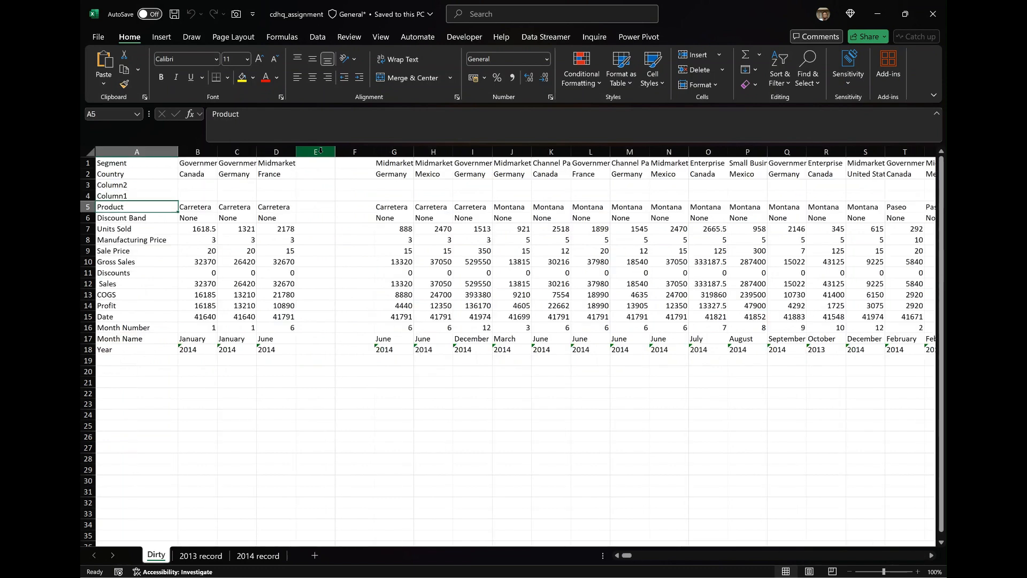
Look through the remaining field labels in column A below Product and return to Segment in A1
{"action": "key", "text": "Down"}
{"action": "key", "text": "Down"}
{"action": "key", "text": "Down"}
{"action": "key", "text": "Down"}
{"action": "key", "text": "Down"}
{"action": "key", "text": "Down"}
{"action": "key", "text": "Down"}
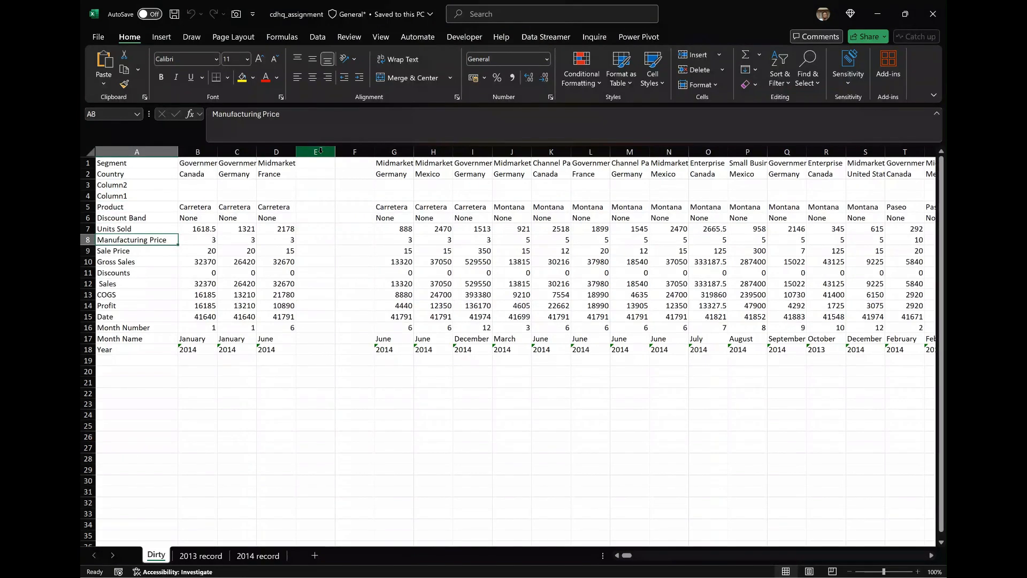
{"action": "key", "text": "Down"}
{"action": "key", "text": "Down"}
{"action": "key", "text": "Down"}
{"action": "key", "text": "Down"}
{"action": "key", "text": "Down"}
{"action": "key", "text": "Down"}
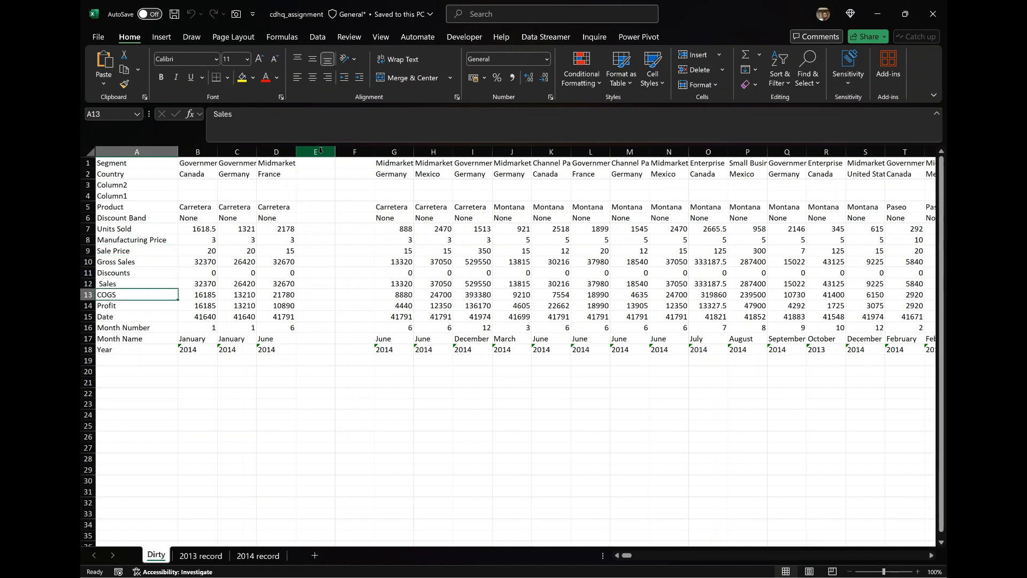
{"action": "key", "text": "Up"}
{"action": "key", "text": "Up"}
{"action": "key", "text": "Up"}
{"action": "key", "text": "Up"}
{"action": "key", "text": "Up"}
{"action": "key", "text": "Up"}
{"action": "key", "text": "Up"}
{"action": "key", "text": "Up"}
{"action": "key", "text": "Up"}
{"action": "key", "text": "Up"}
{"action": "key", "text": "Up"}
{"action": "key", "text": "Up"}
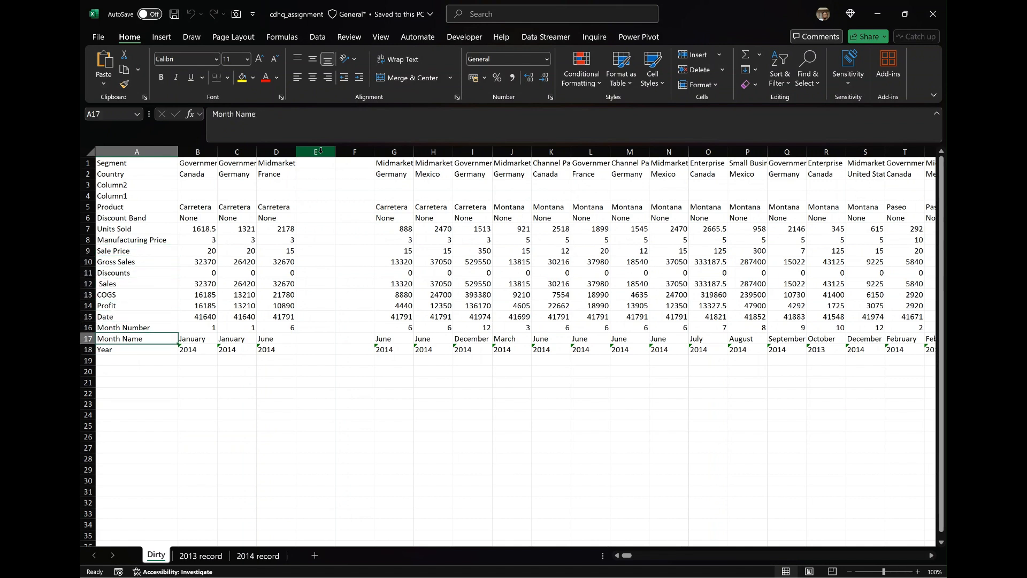
{"action": "key", "text": "Up"}
{"action": "key", "text": "Up"}
{"action": "key", "text": "Up"}
{"action": "key", "text": "Up"}
{"action": "key", "text": "Up"}
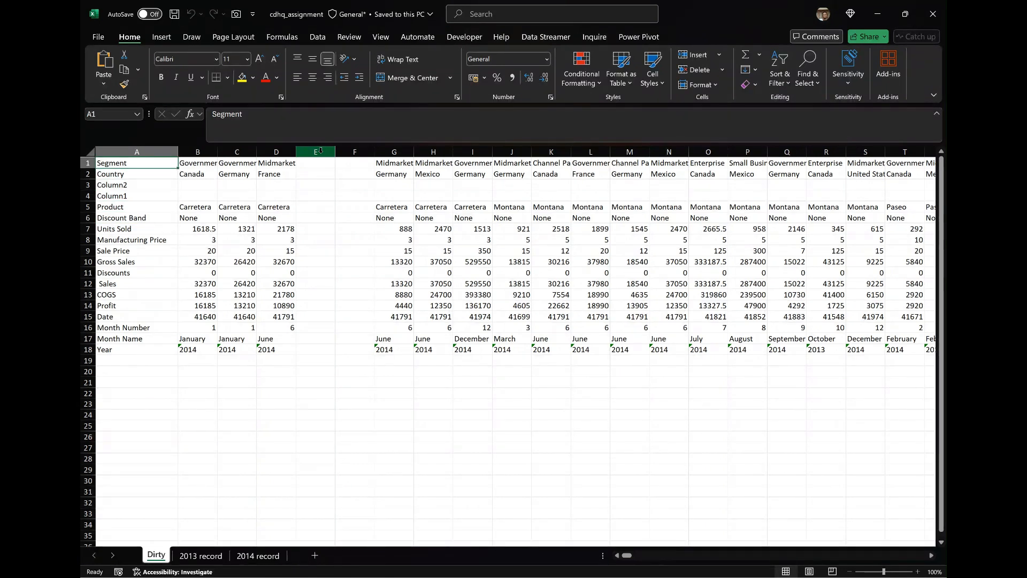
Review the field labels in column A one by one from Segment down to Sales
{"action": "key", "text": "Down"}
{"action": "key", "text": "Down"}
{"action": "key", "text": "Down"}
{"action": "key", "text": "Down"}
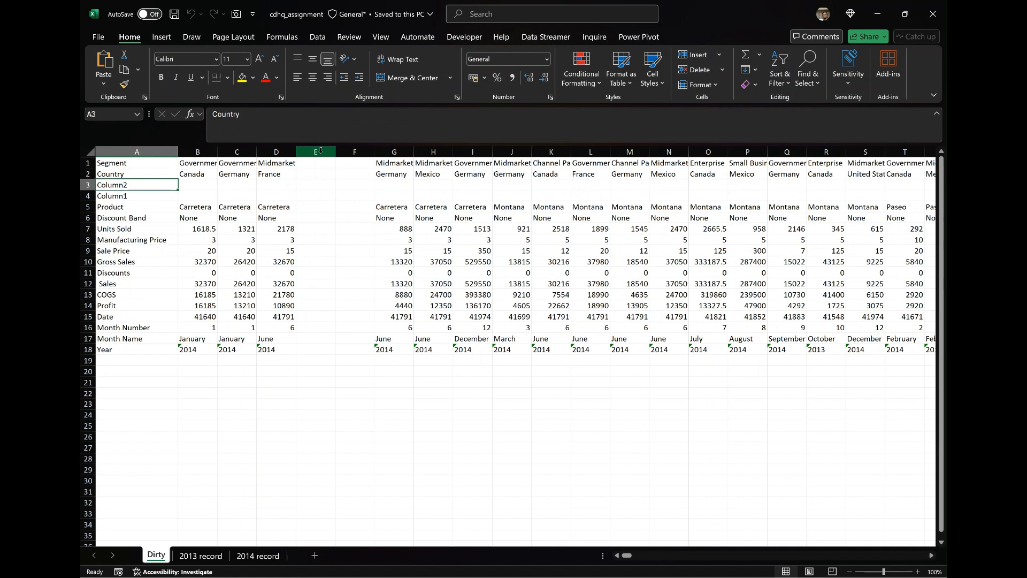
{"action": "key", "text": "Down"}
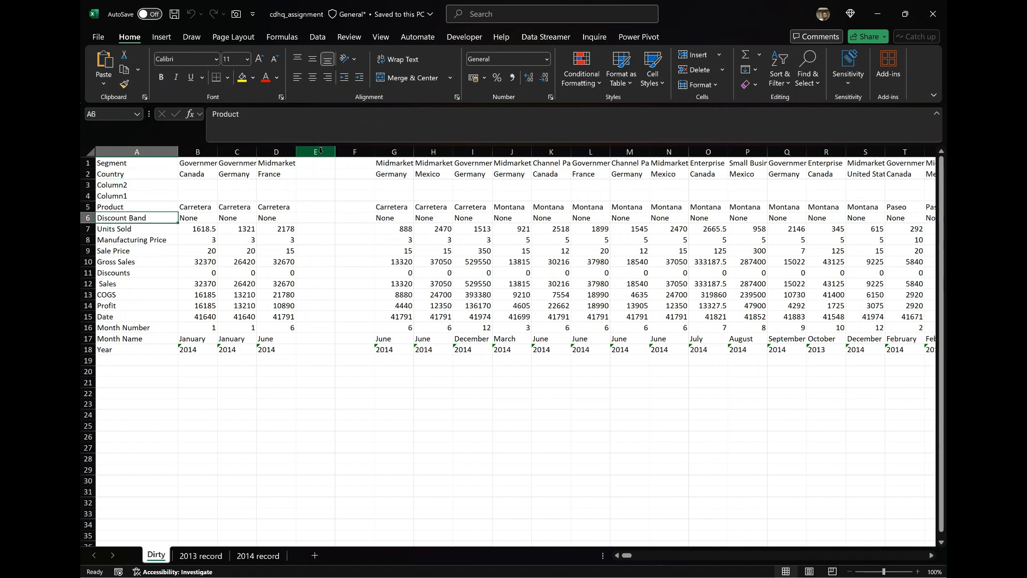
{"action": "key", "text": "Down"}
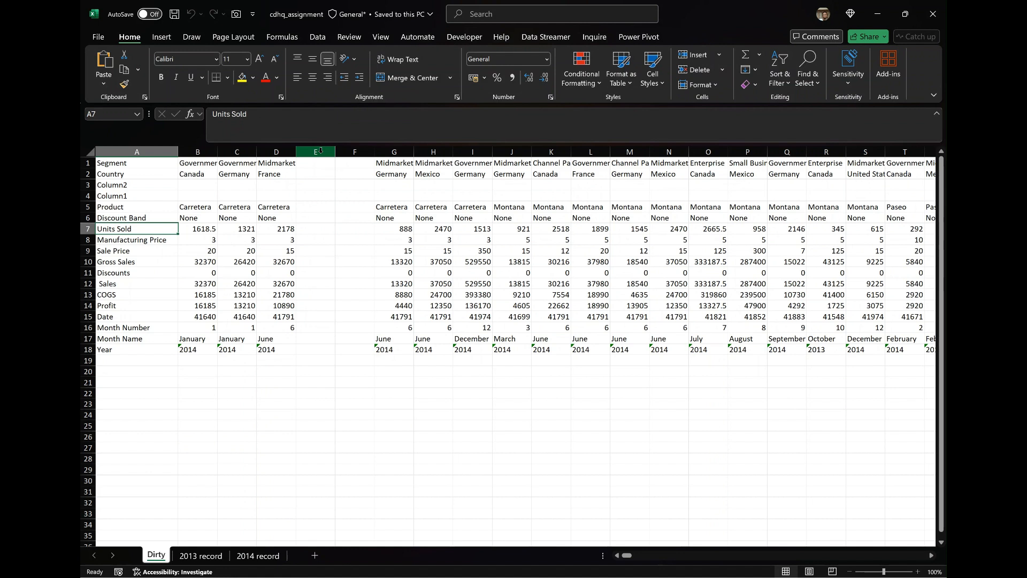
{"action": "key", "text": "Down"}
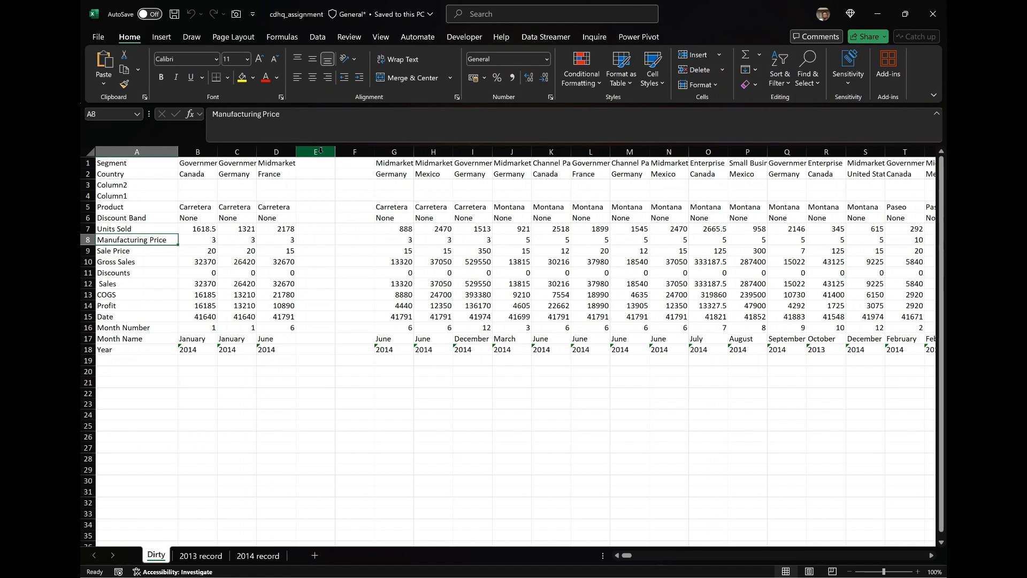
{"action": "key", "text": "Down"}
{"action": "key", "text": "Down"}
{"action": "key", "text": "Down"}
{"action": "key", "text": "Down"}
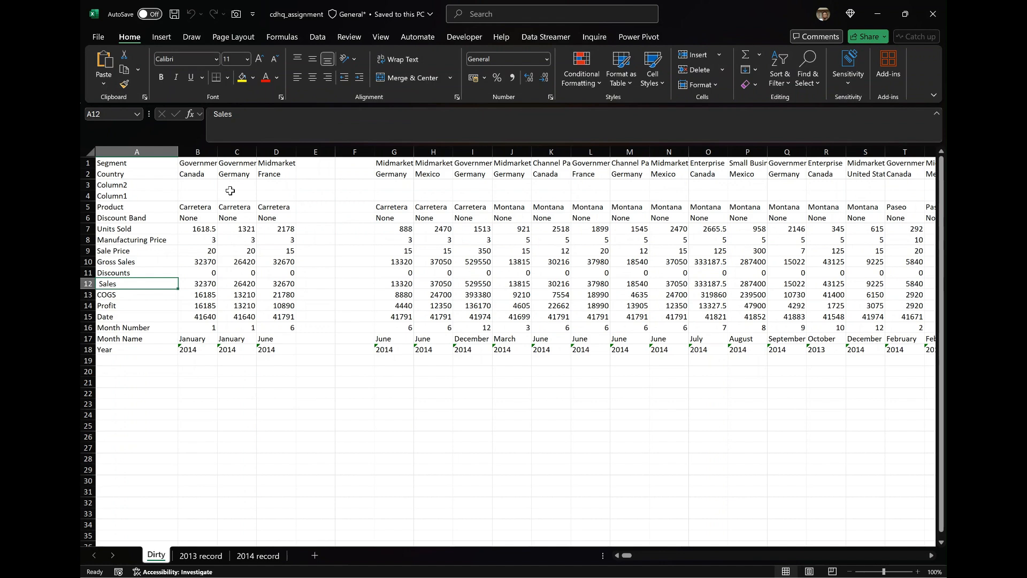
Switch to Power BI Desktop, start a blank report and discard the auto-recovered files
{"action": "mouse_move", "coordinate": [459, 569]}
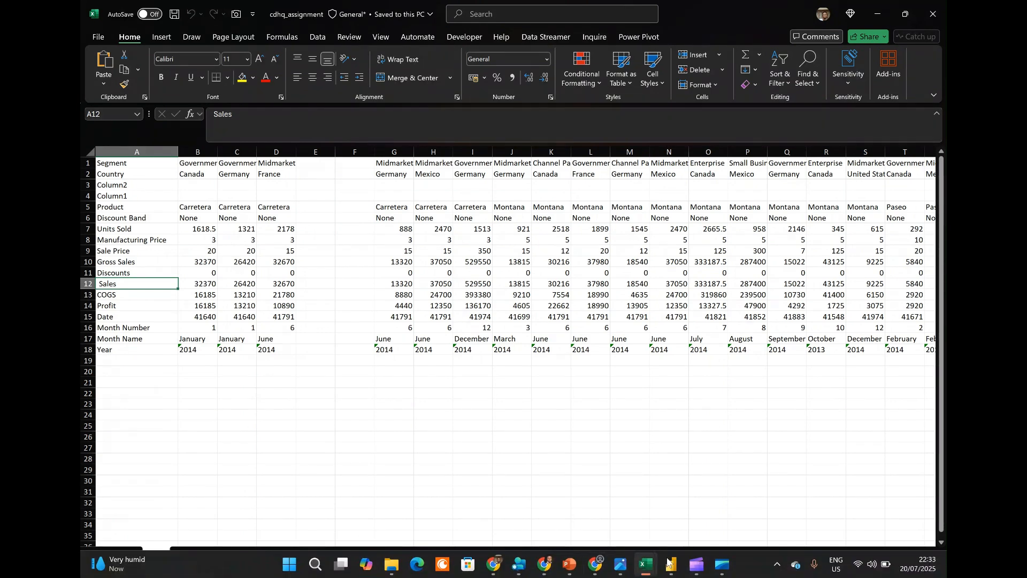
{"action": "mouse_move", "coordinate": [669, 563]}
{"action": "mouse_move", "coordinate": [696, 502]}
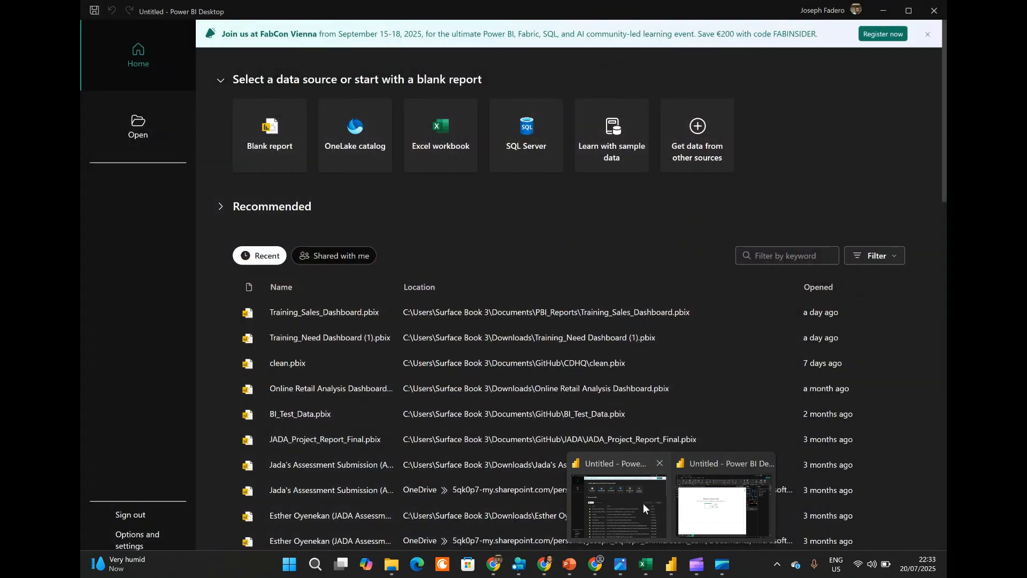
{"action": "left_click", "coordinate": [643, 503]}
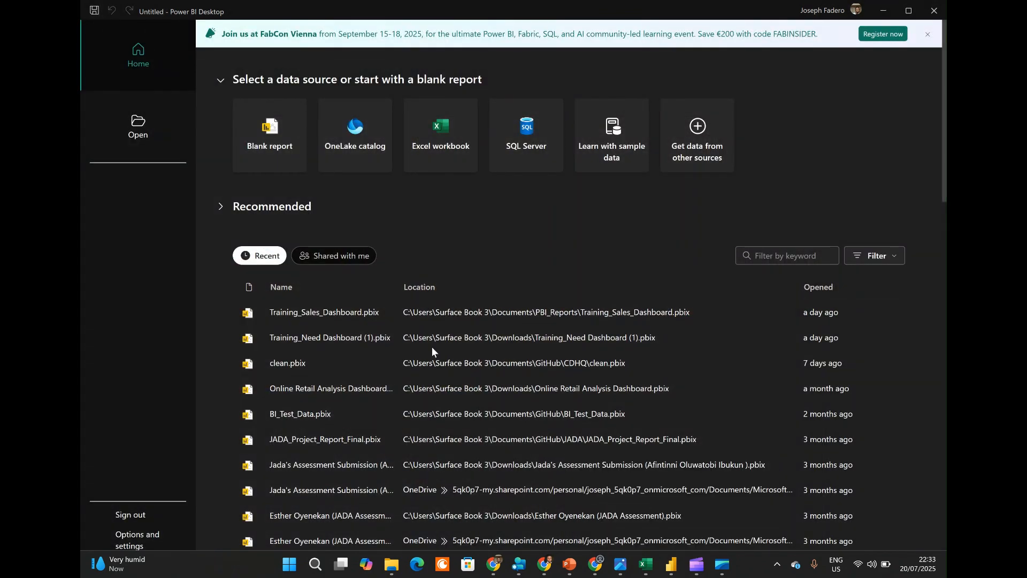
{"action": "left_click", "coordinate": [273, 136]}
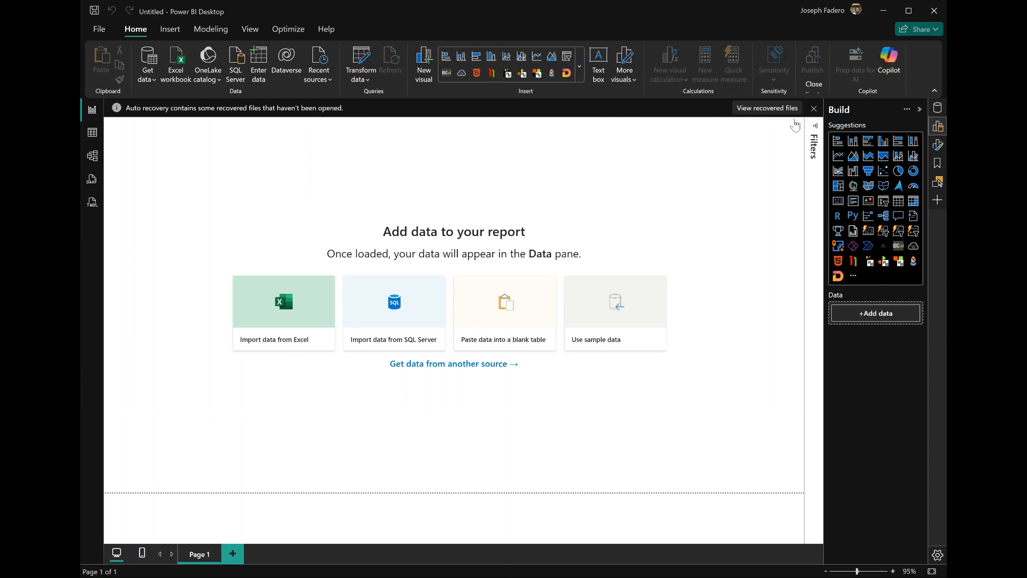
{"action": "left_click", "coordinate": [814, 110]}
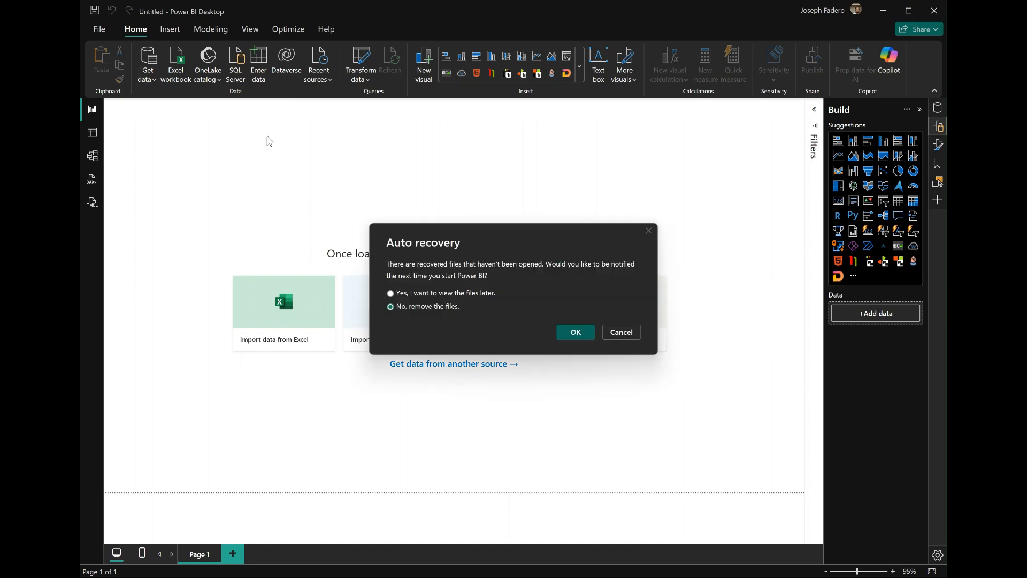
{"action": "left_click", "coordinate": [577, 333]}
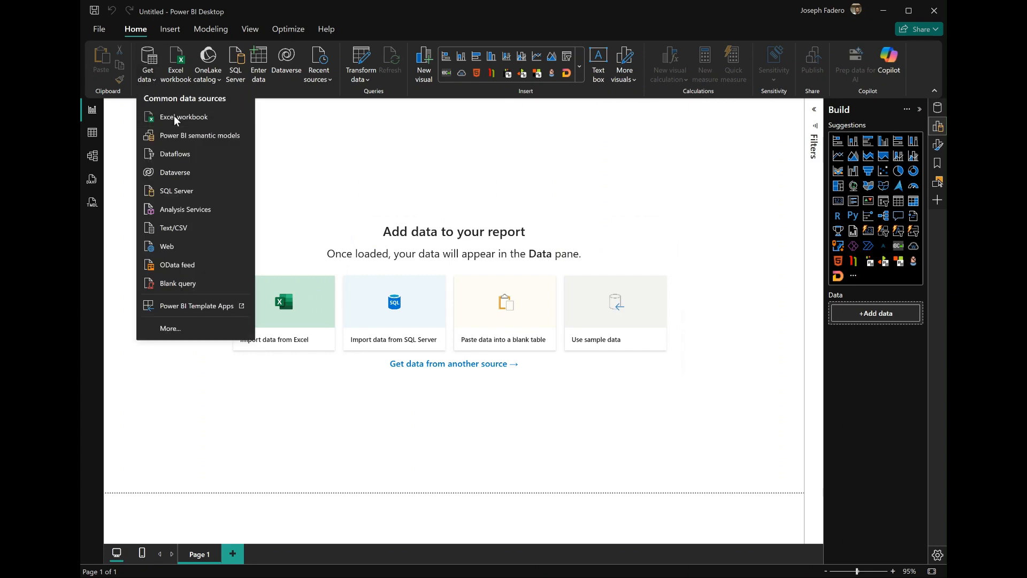
Connect the report to the cdhq_assignment Excel workbook in the CDHQ folder
{"action": "left_click", "coordinate": [174, 115]}
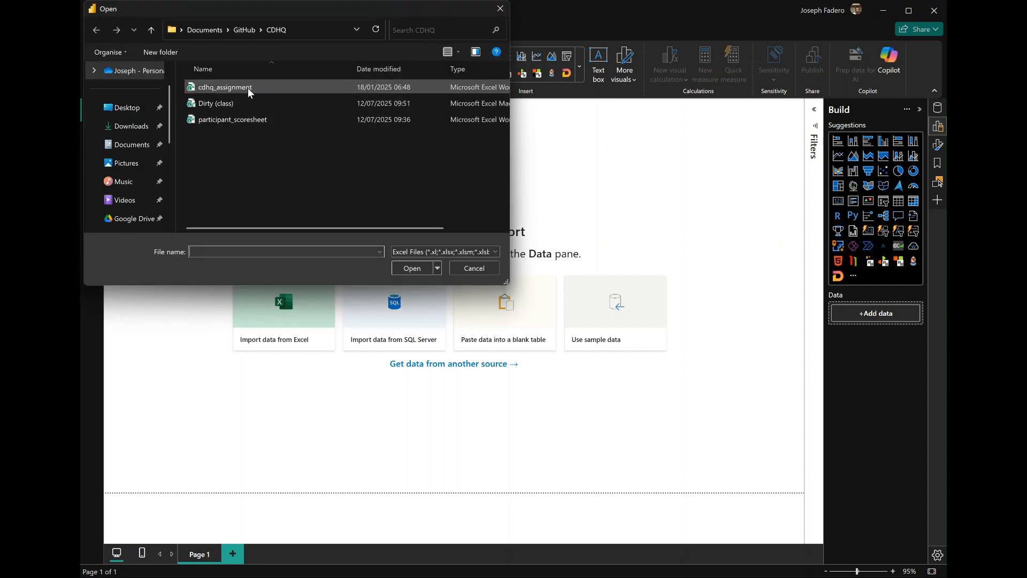
{"action": "left_click", "coordinate": [248, 87]}
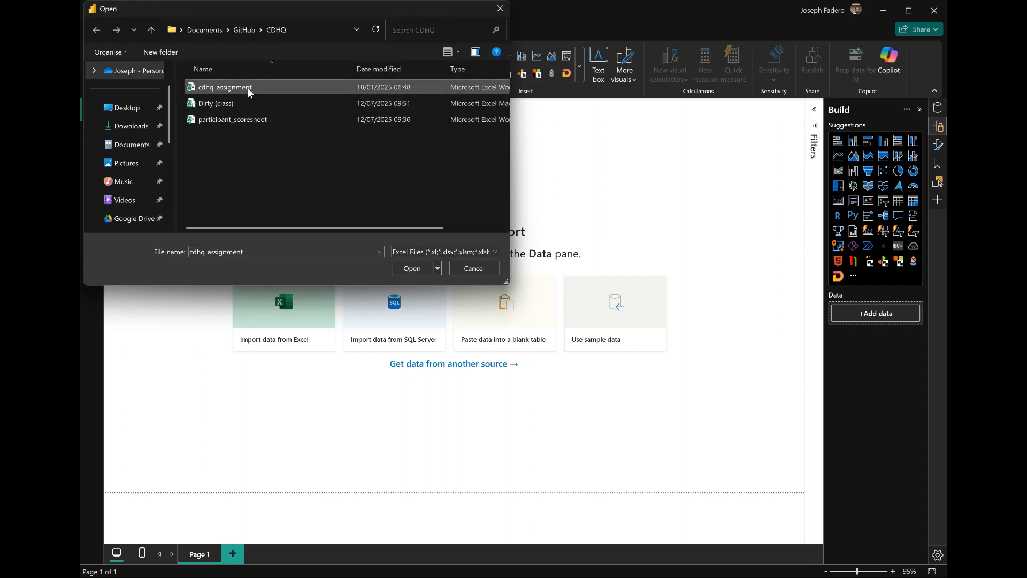
{"action": "left_click", "coordinate": [412, 268]}
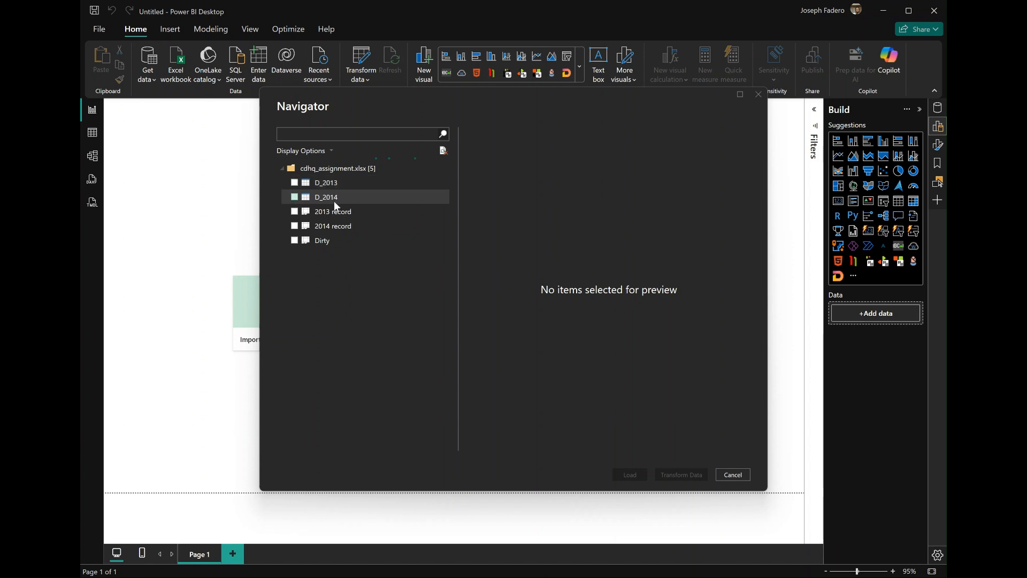
Choose the D_2013 and D_2014 tables and the Dirty sheet for import and open them for transformation in Power Query
{"action": "left_click", "coordinate": [294, 183]}
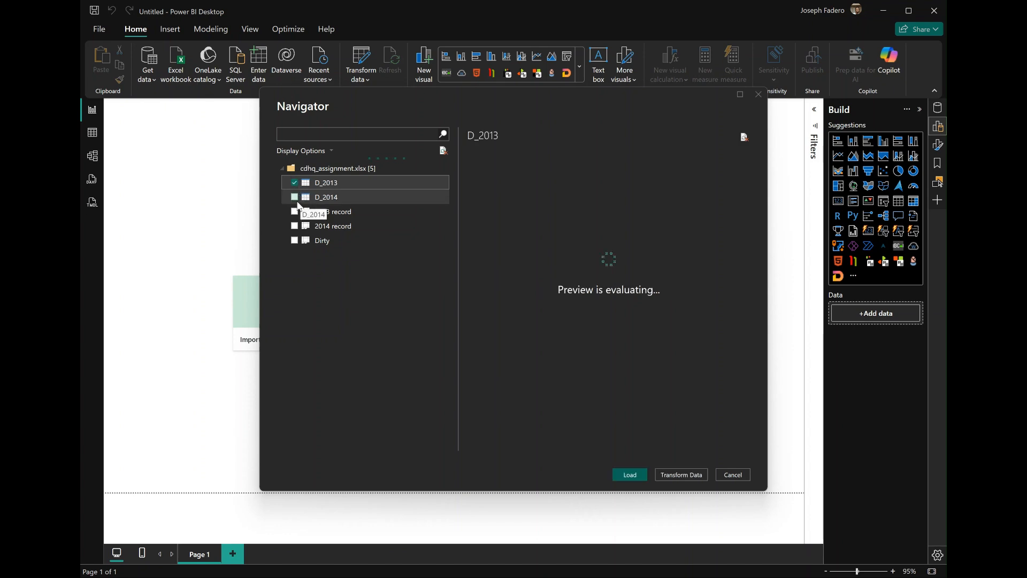
{"action": "left_click", "coordinate": [294, 197]}
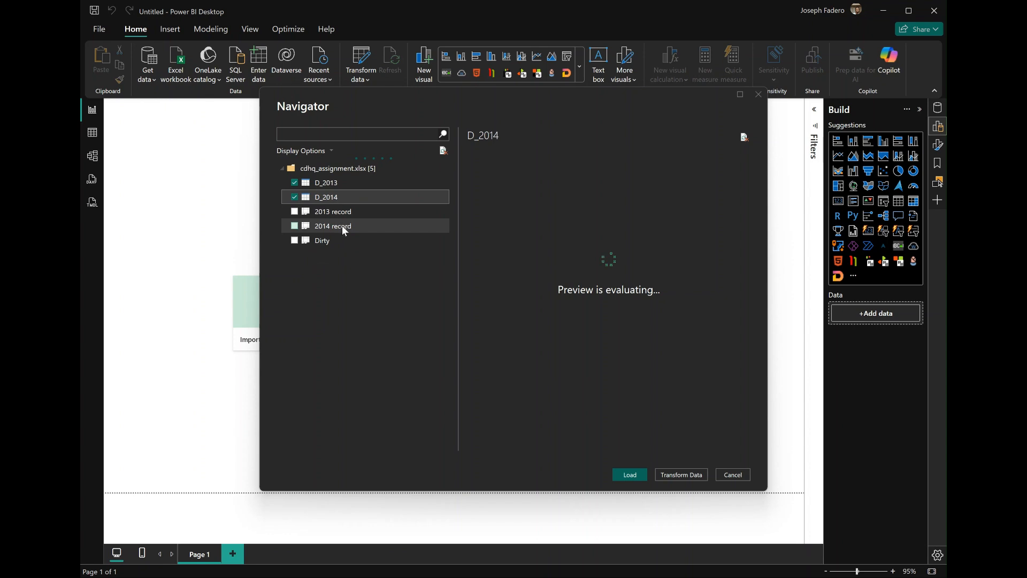
{"action": "left_click", "coordinate": [294, 241]}
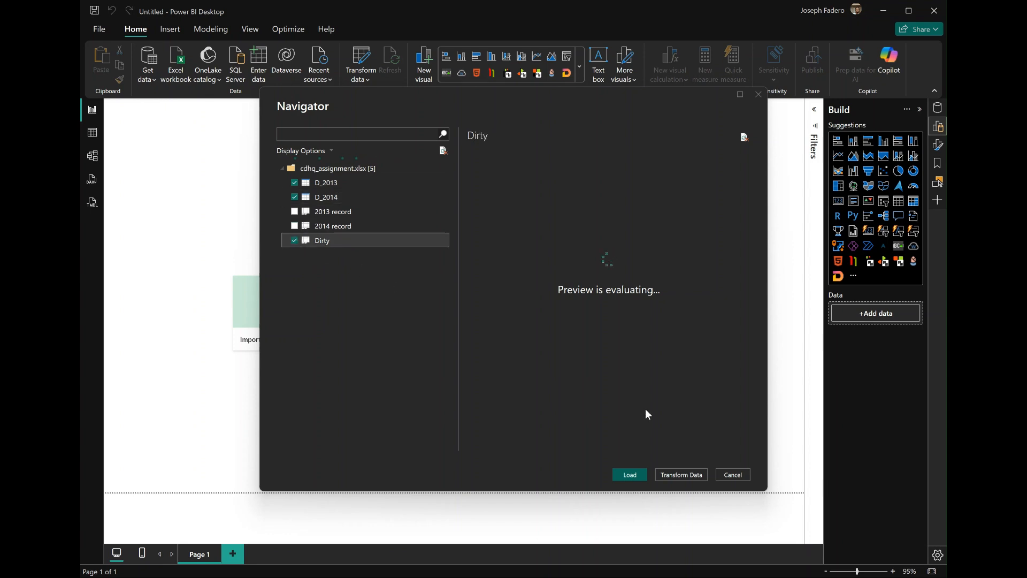
{"action": "left_click", "coordinate": [691, 480]}
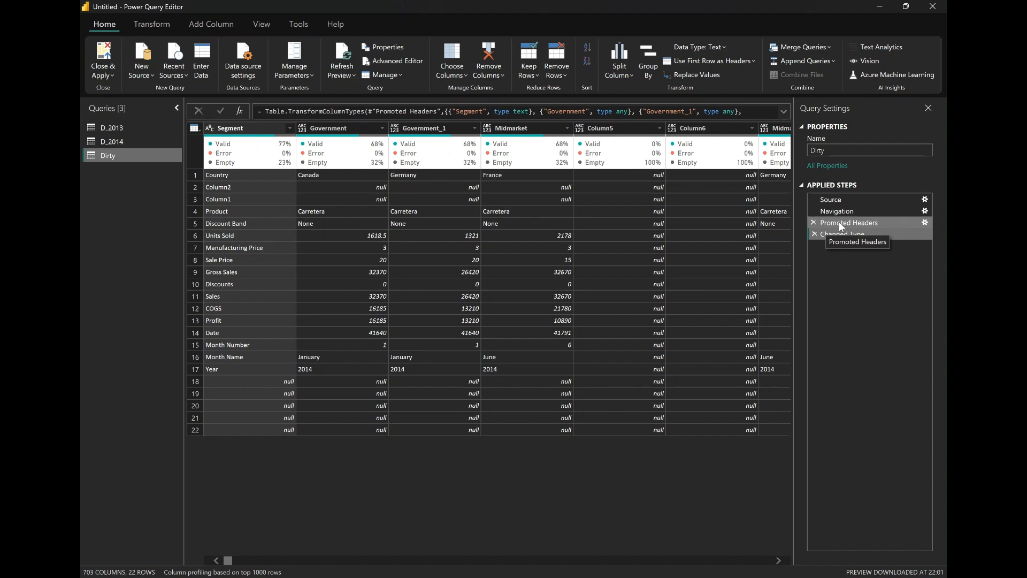
Delete the Dirty query's applied steps from Promoted Headers through to the end
{"action": "right_click", "coordinate": [839, 222]}
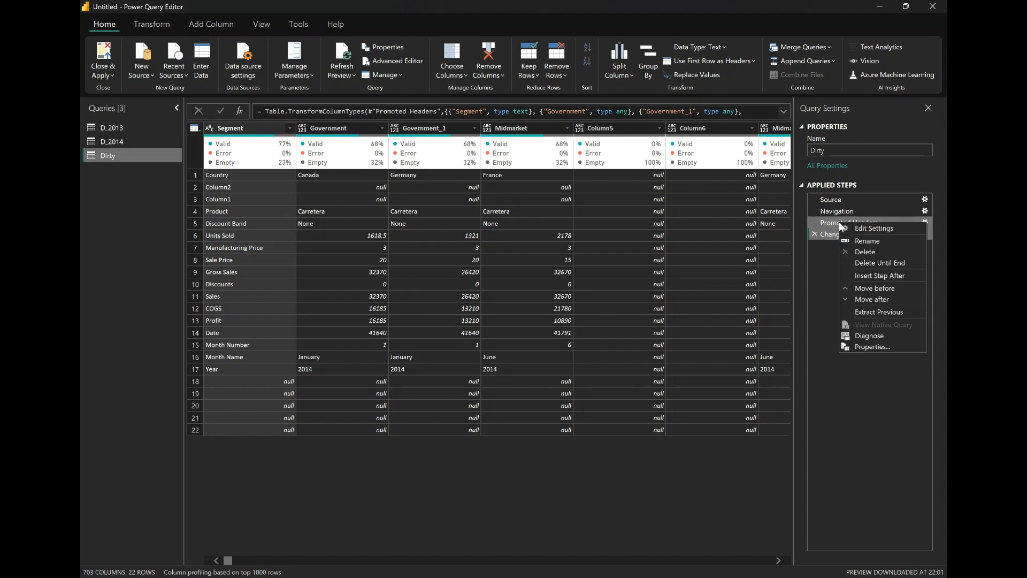
{"action": "left_click", "coordinate": [878, 265]}
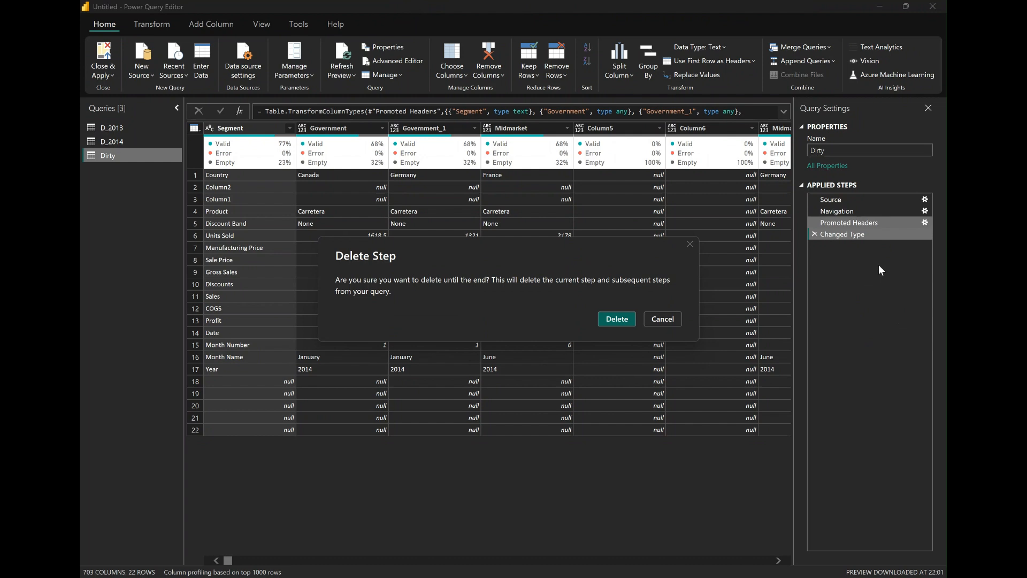
{"action": "left_click", "coordinate": [615, 320]}
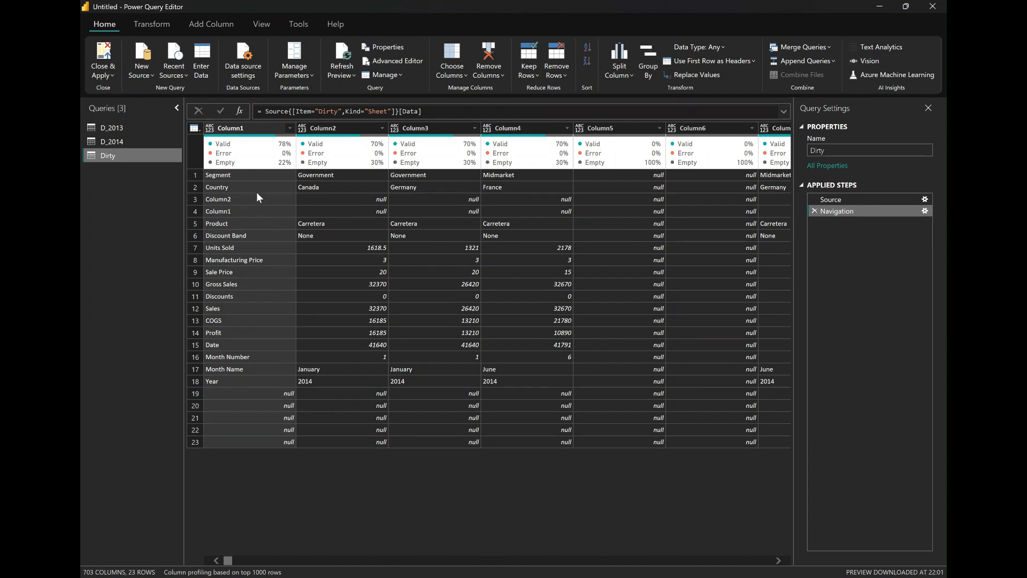
Transpose the Dirty table so its rows become columns
{"action": "left_click", "coordinate": [223, 21]}
{"action": "left_click", "coordinate": [157, 23]}
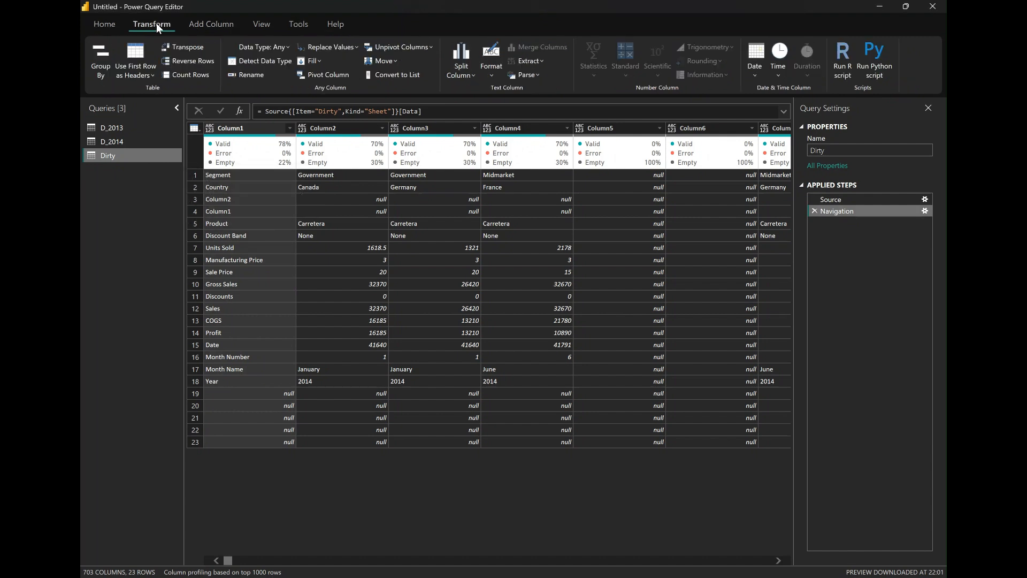
{"action": "left_click", "coordinate": [193, 47]}
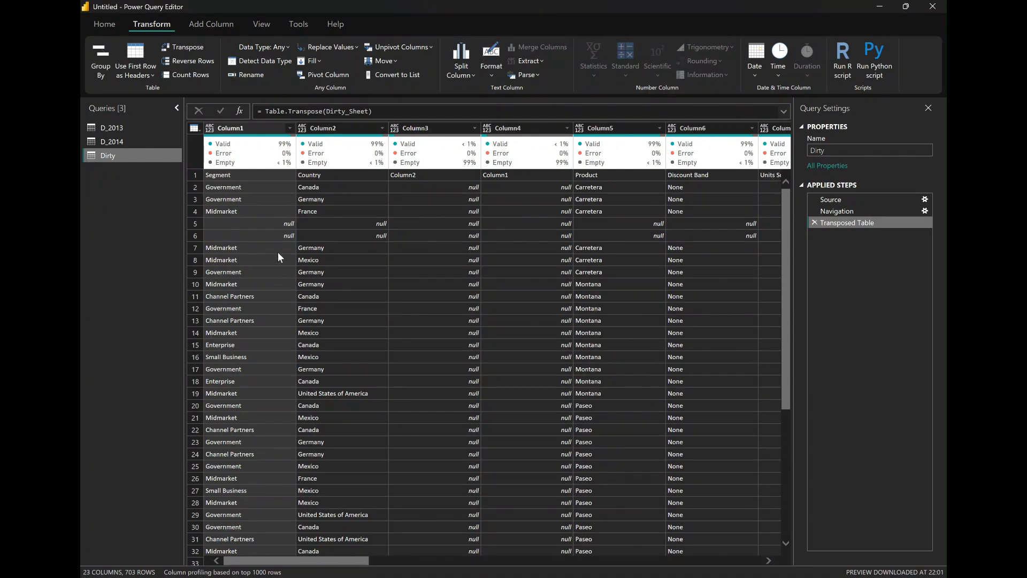
Filter out the null rows in Column1 of the transposed Dirty table
{"action": "left_click_drag", "start_coordinate": [786, 381], "coordinate": [792, 223]}
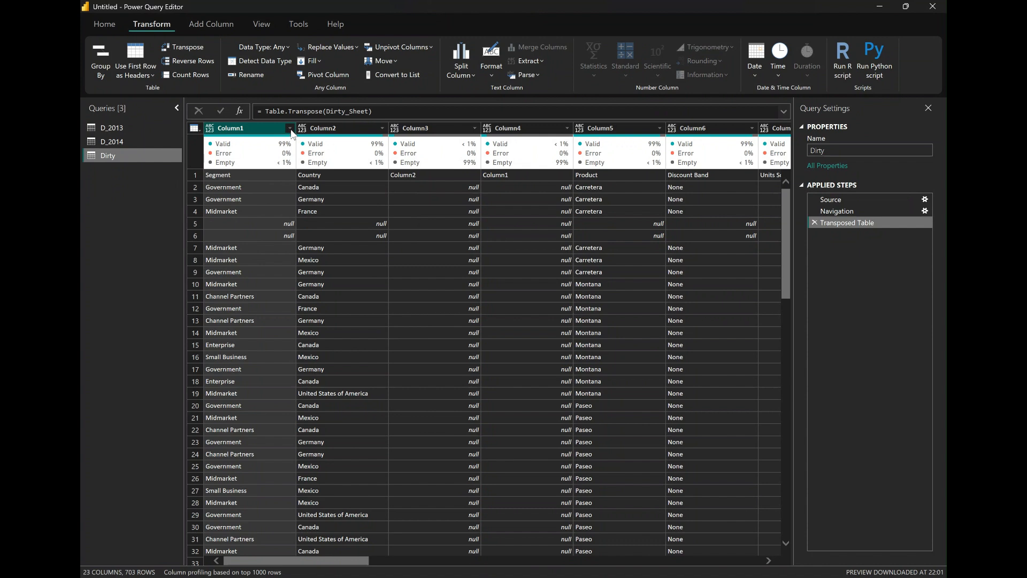
{"action": "left_click", "coordinate": [289, 129]}
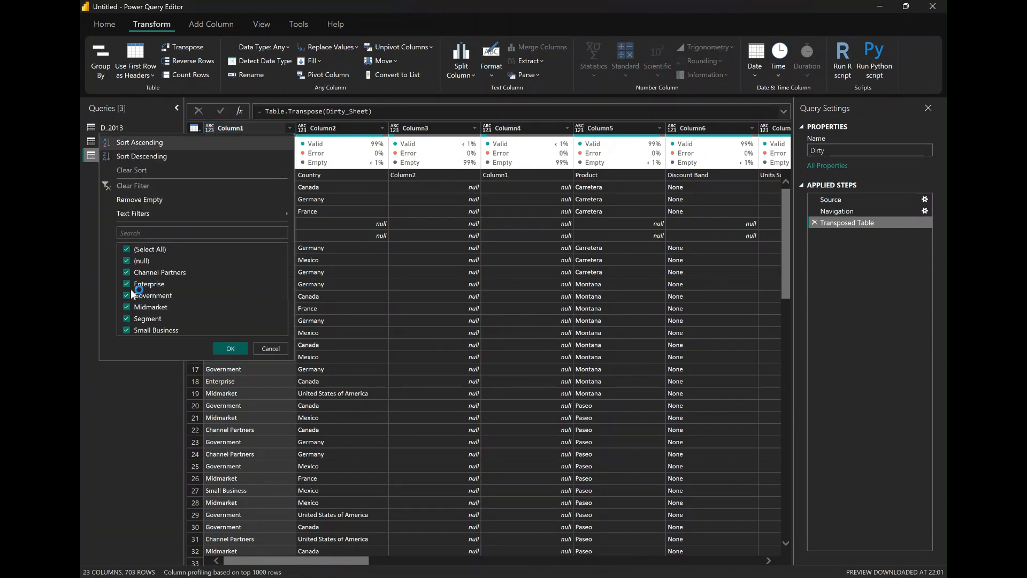
{"action": "left_click", "coordinate": [127, 262]}
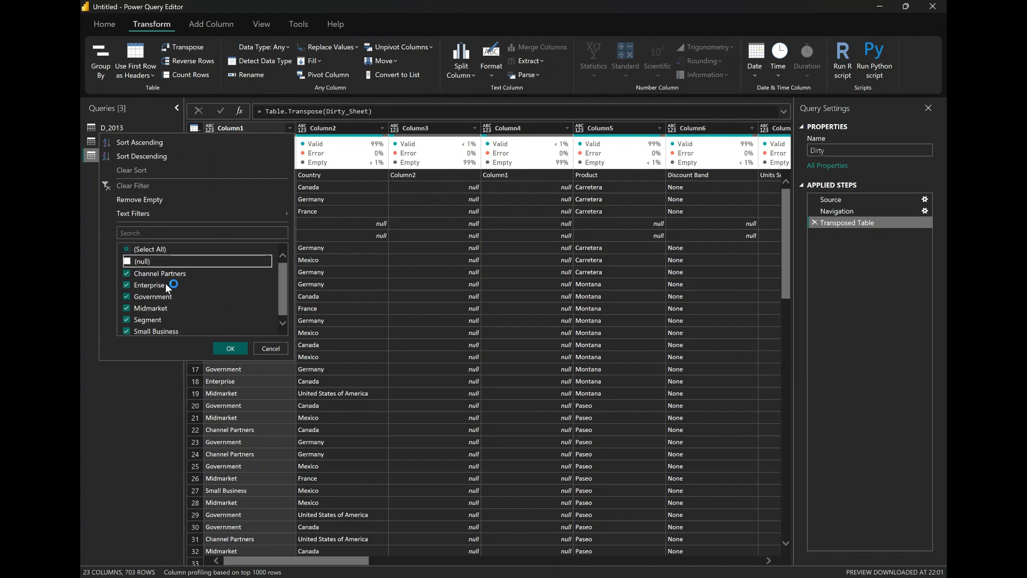
{"action": "left_click", "coordinate": [231, 348]}
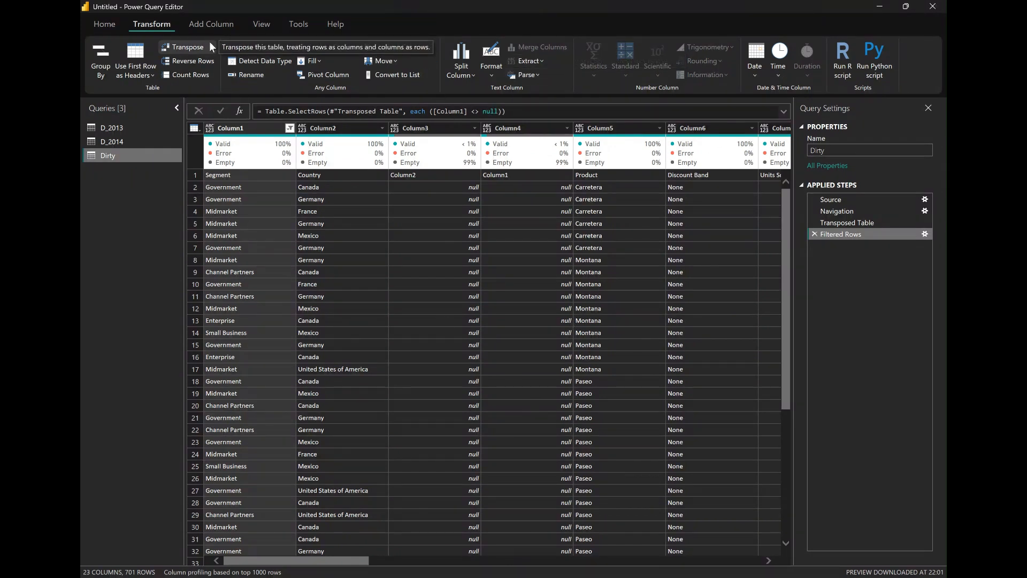
{"action": "left_click", "coordinate": [114, 29]}
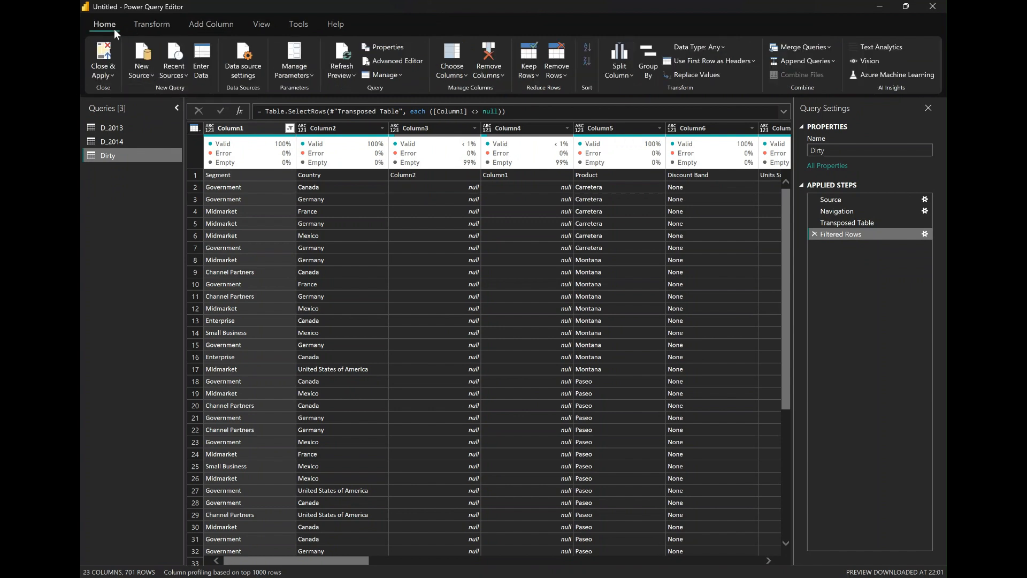
{"action": "left_click", "coordinate": [453, 76]}
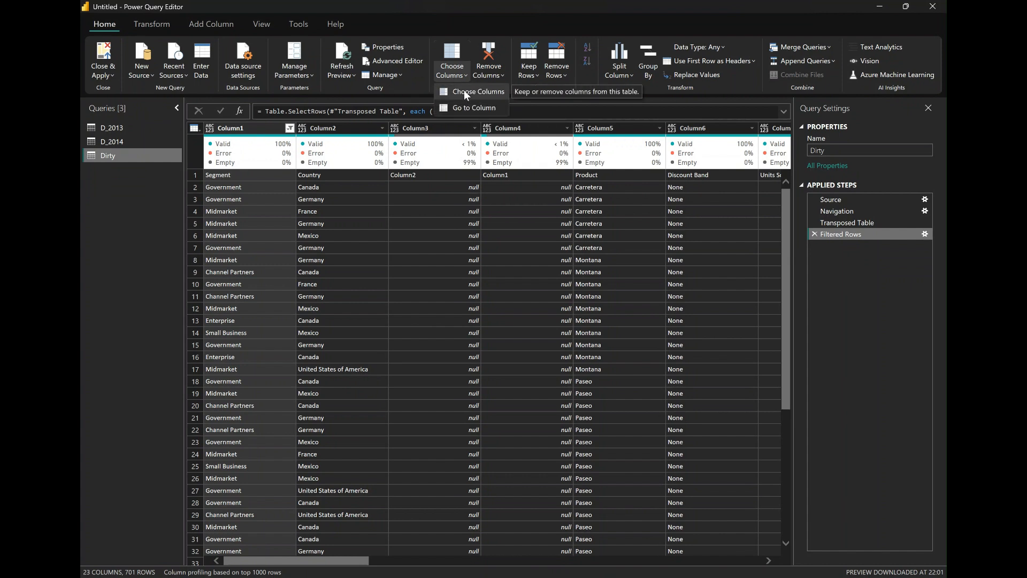
{"action": "left_click", "coordinate": [464, 91]}
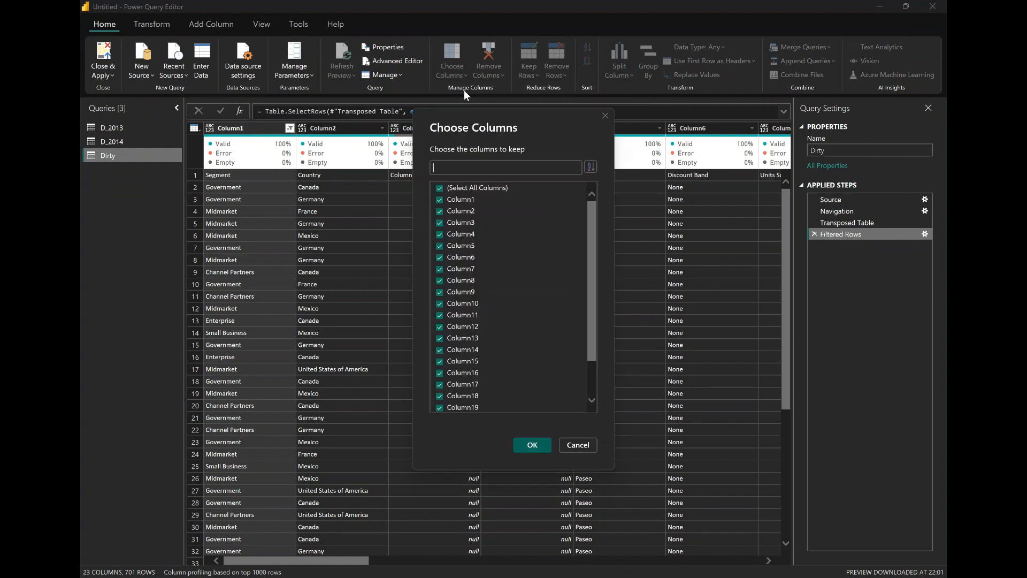
{"action": "left_click", "coordinate": [578, 445]}
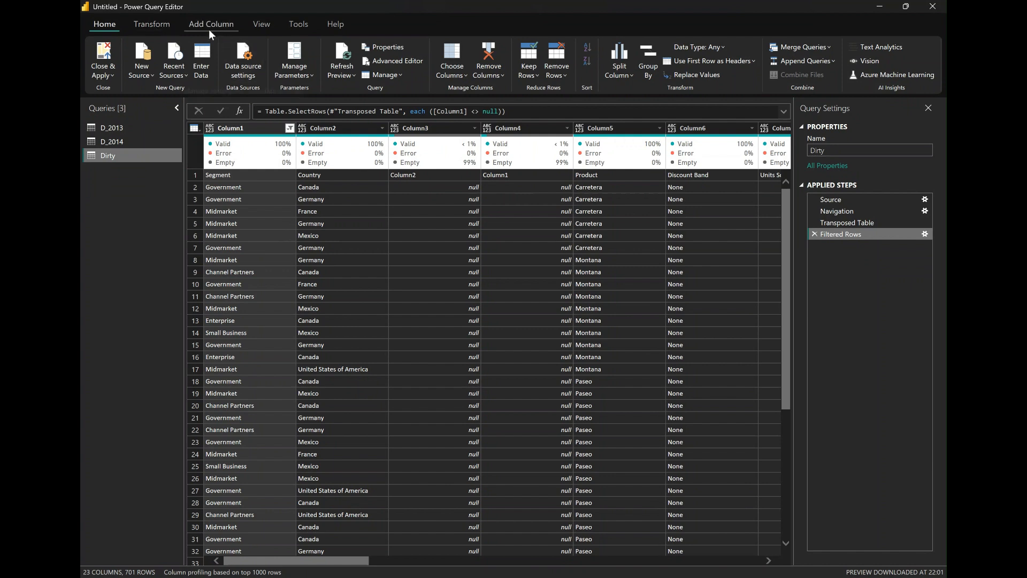
Promote the Dirty table's first row to headers and remove the automatic Changed Type step
{"action": "left_click", "coordinate": [708, 58]}
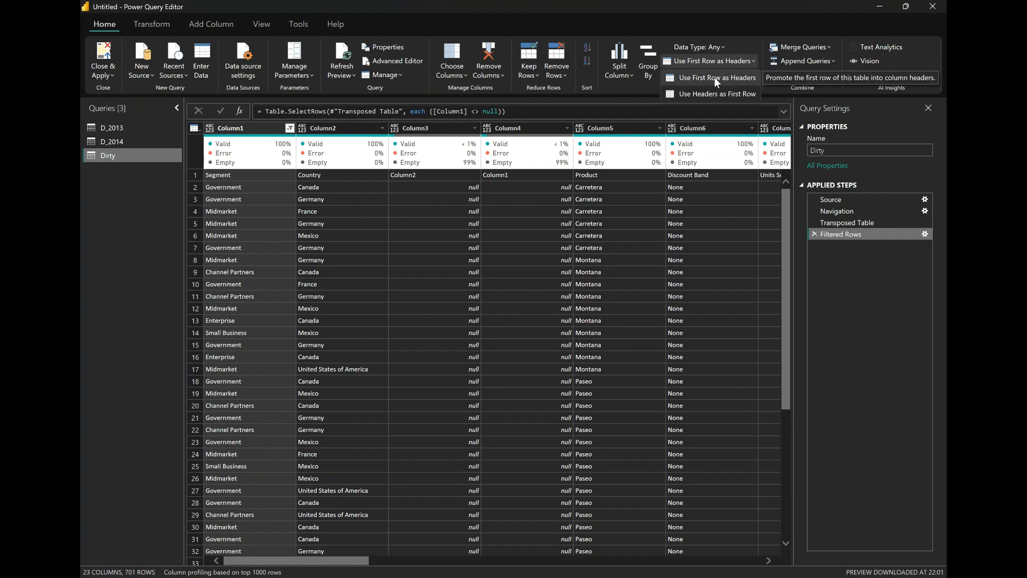
{"action": "left_click", "coordinate": [714, 77]}
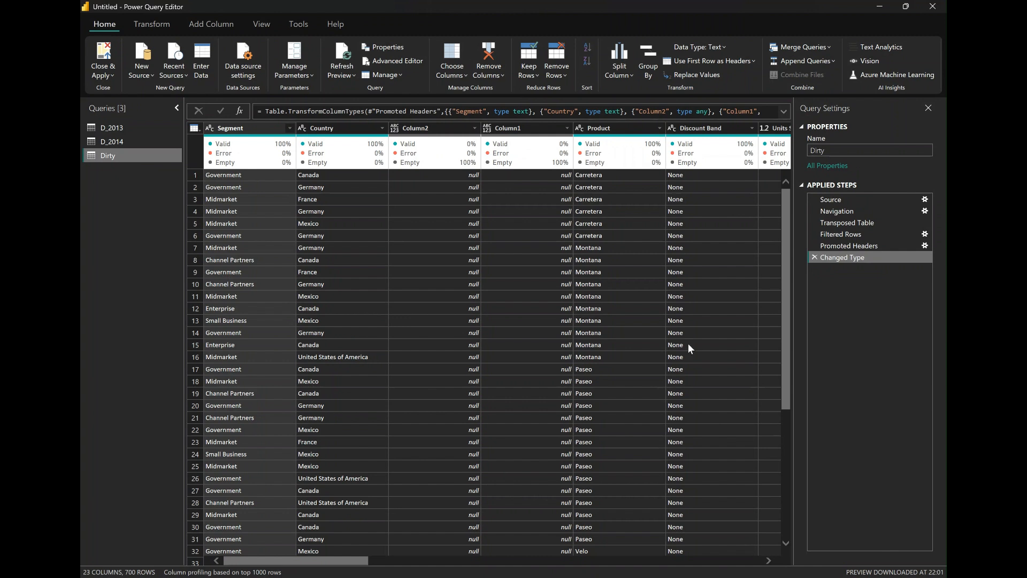
{"action": "left_click", "coordinate": [813, 257]}
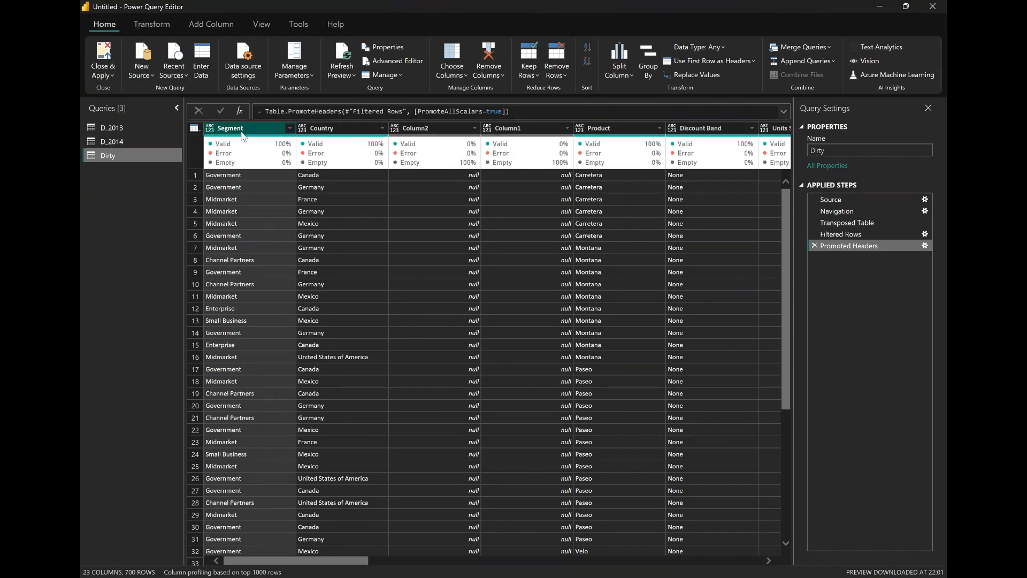
Keep all columns of the Dirty table except Column2, Column1 and Column19 through Column23
{"action": "left_click", "coordinate": [460, 76]}
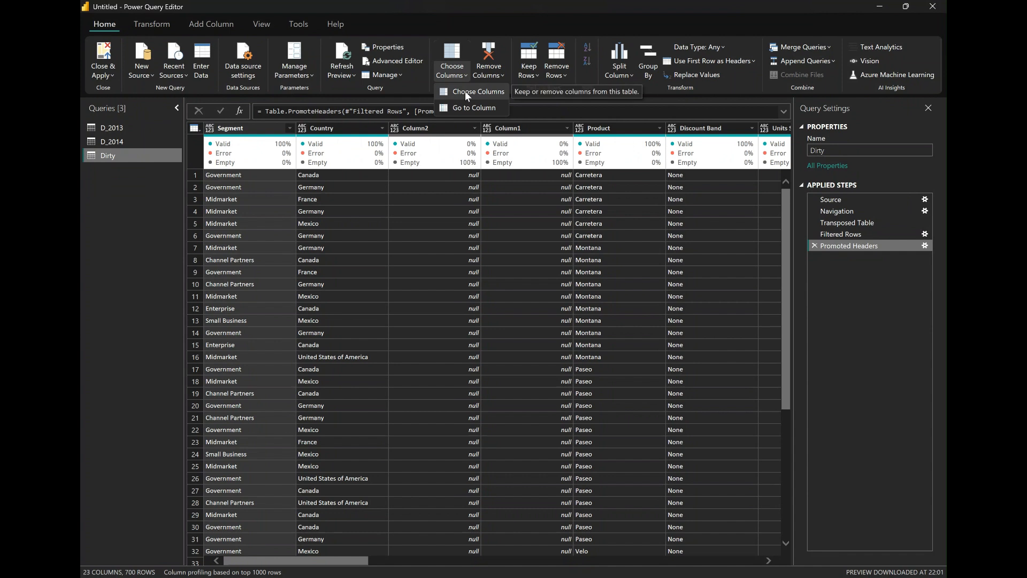
{"action": "left_click", "coordinate": [464, 91]}
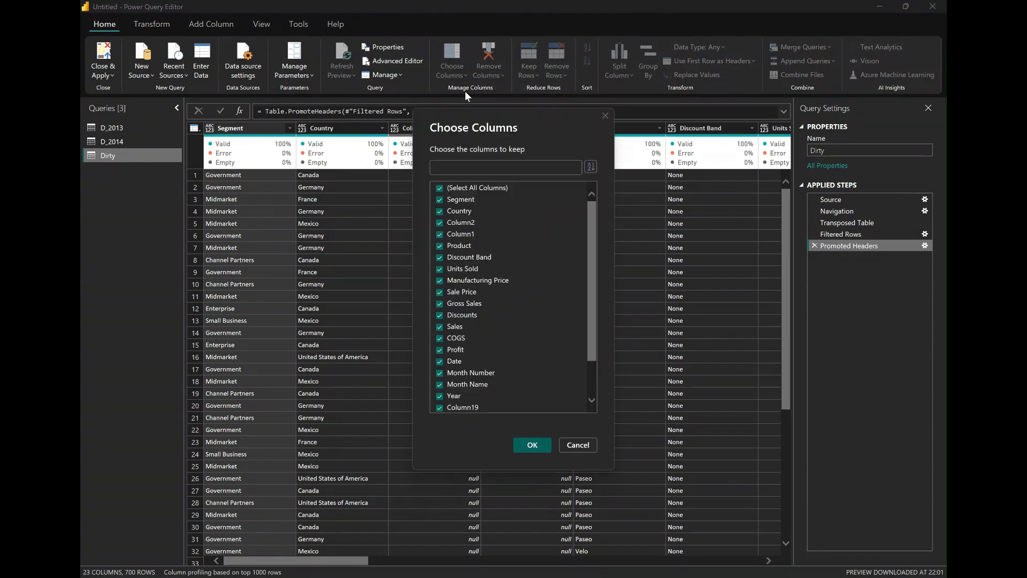
{"action": "left_click", "coordinate": [440, 188]}
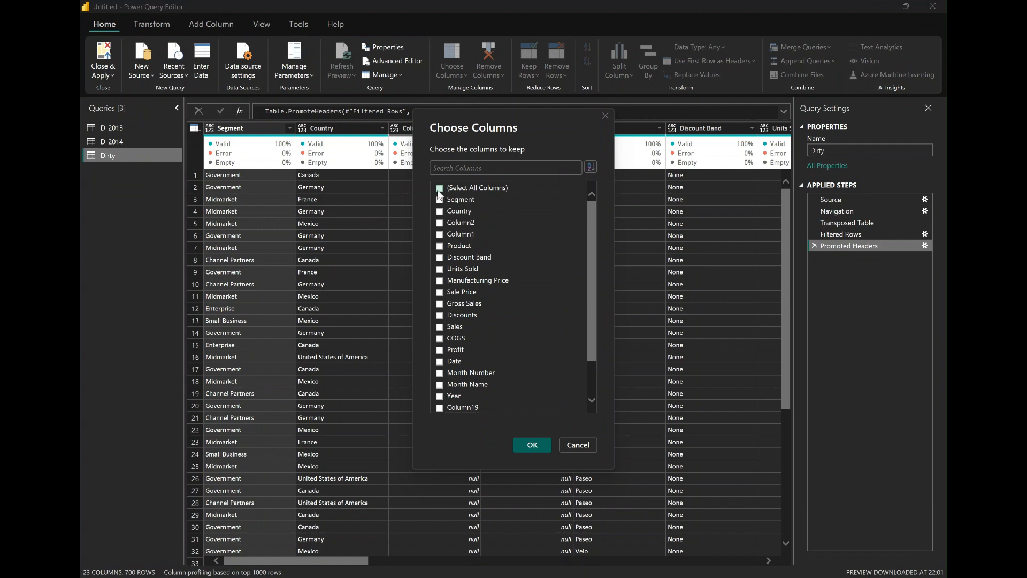
{"action": "left_click", "coordinate": [440, 188]}
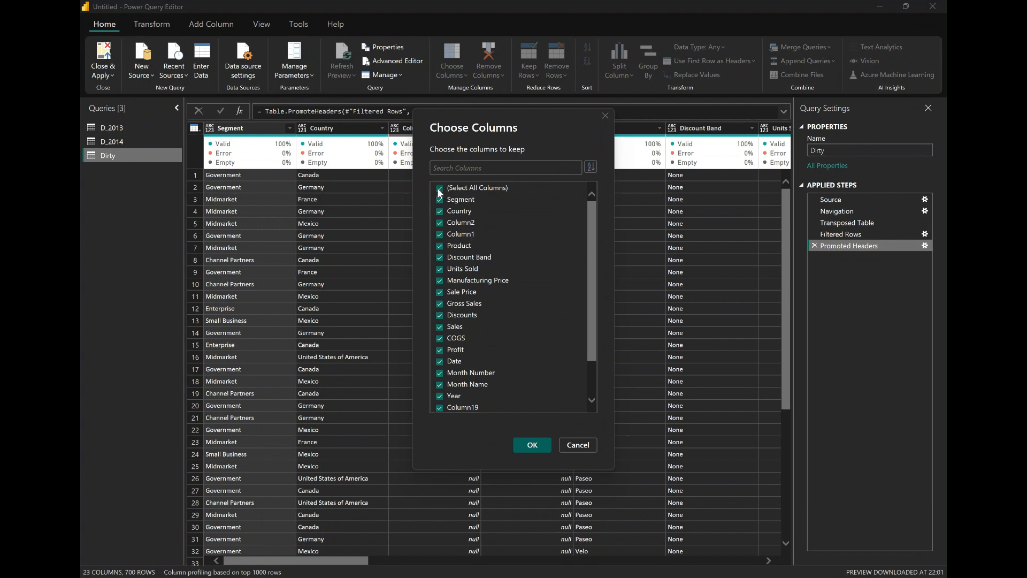
{"action": "left_click", "coordinate": [441, 222]}
{"action": "left_click_drag", "start_coordinate": [594, 315], "coordinate": [591, 395]}
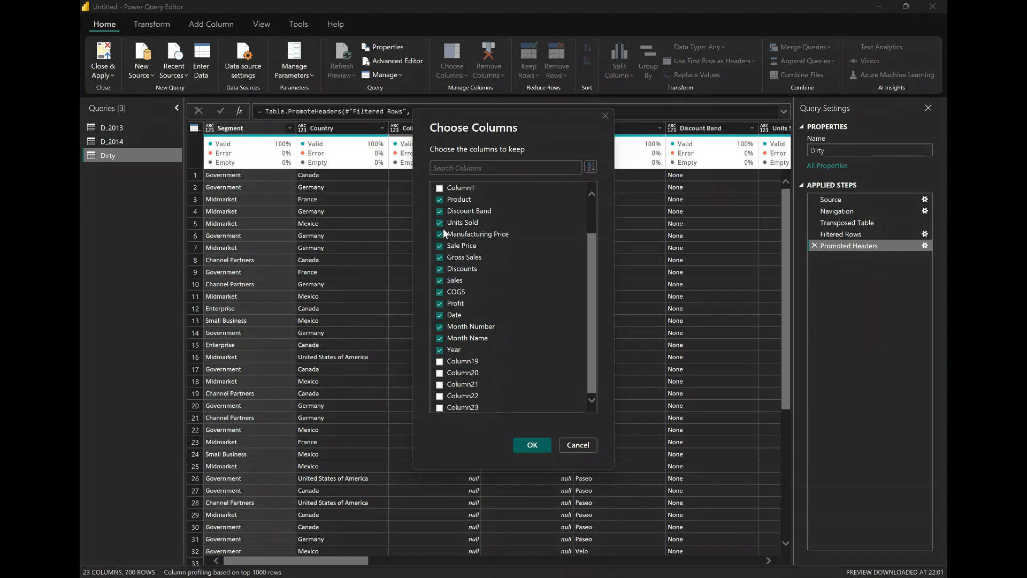
{"action": "left_click_drag", "start_coordinate": [593, 242], "coordinate": [585, 137]}
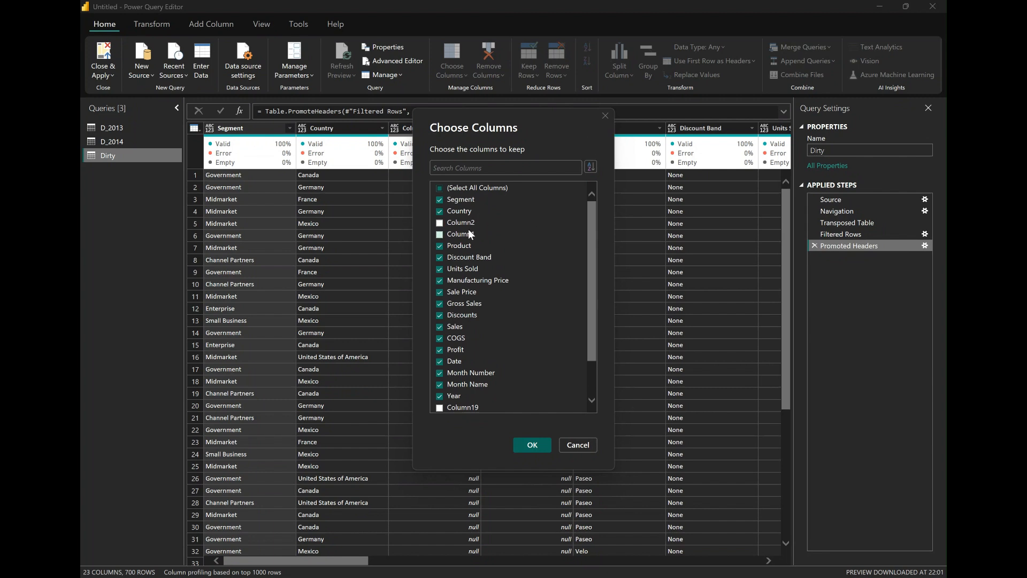
{"action": "left_click", "coordinate": [535, 449]}
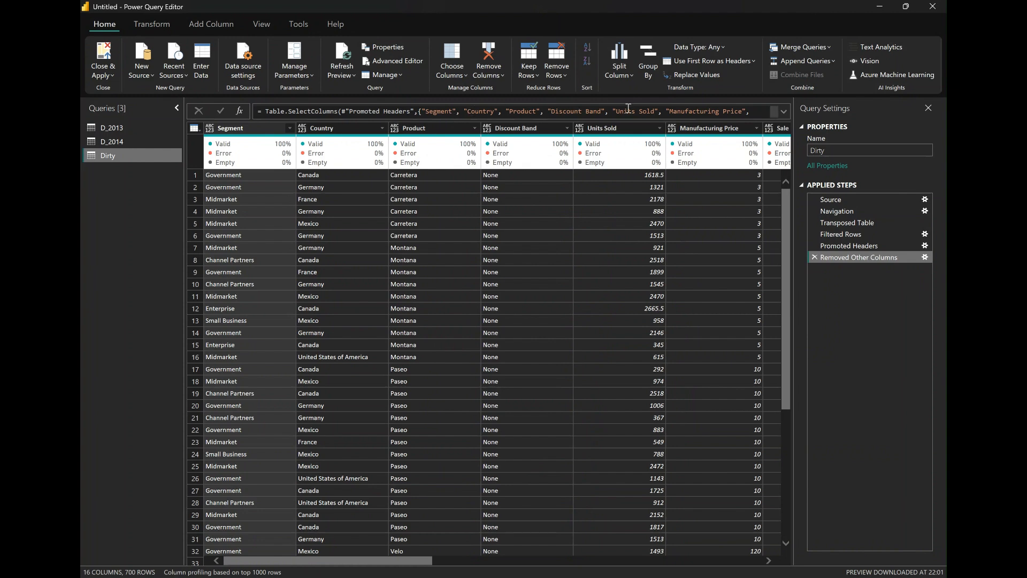
Expand the formula bar and change the Segment, Country, Product and Discount Band columns of the Dirty table to the Text type
{"action": "left_click", "coordinate": [784, 111]}
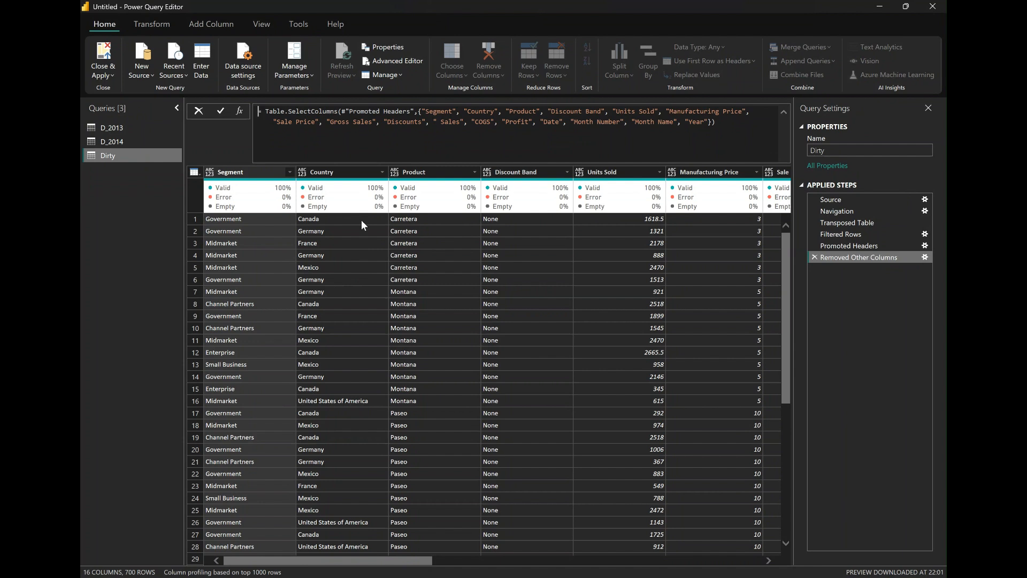
{"action": "left_click", "coordinate": [82, 242]}
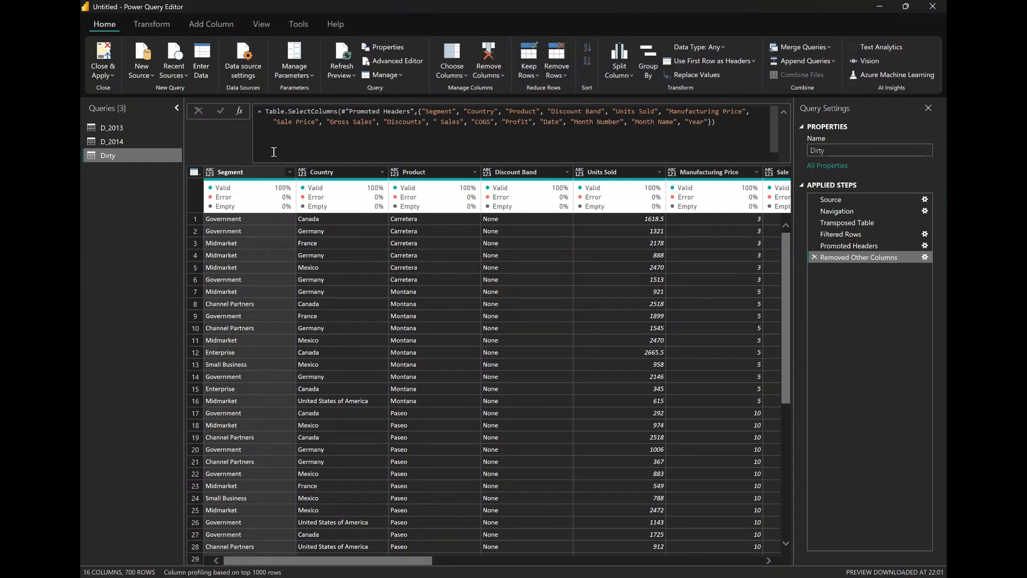
{"action": "left_click", "coordinate": [227, 174]}
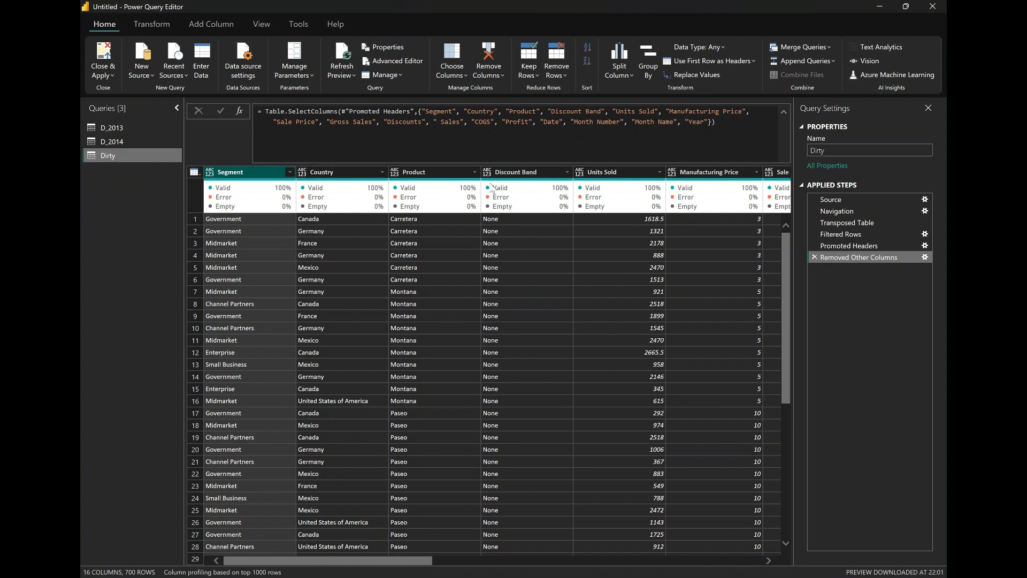
{"action": "left_click", "coordinate": [528, 174]}
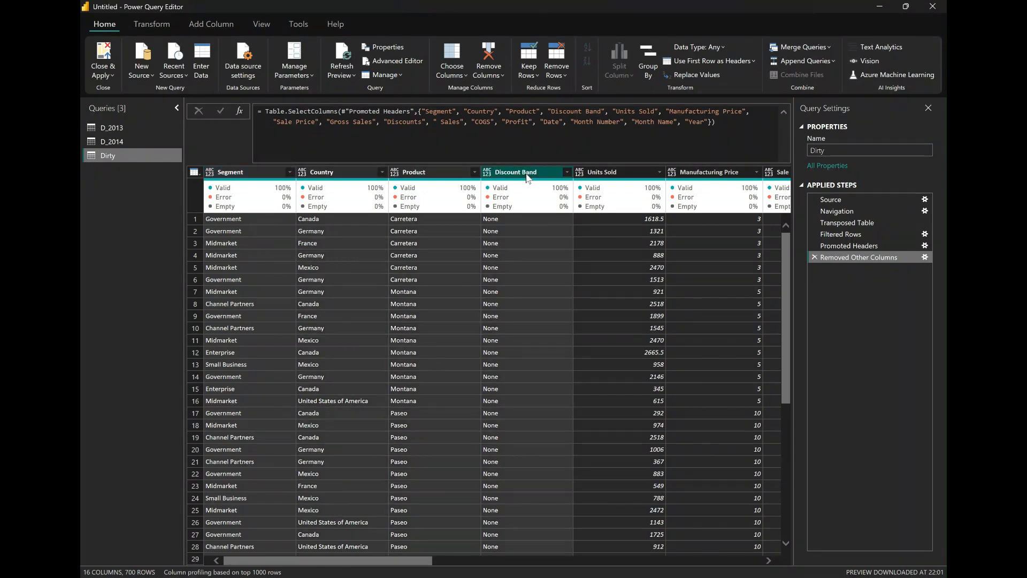
{"action": "right_click", "coordinate": [527, 178]}
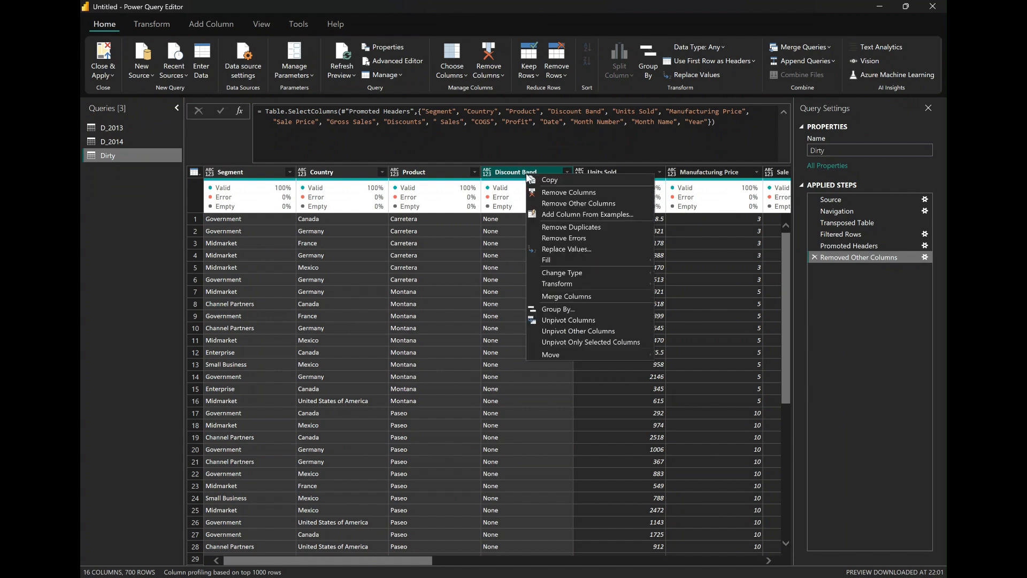
{"action": "mouse_move", "coordinate": [586, 271]}
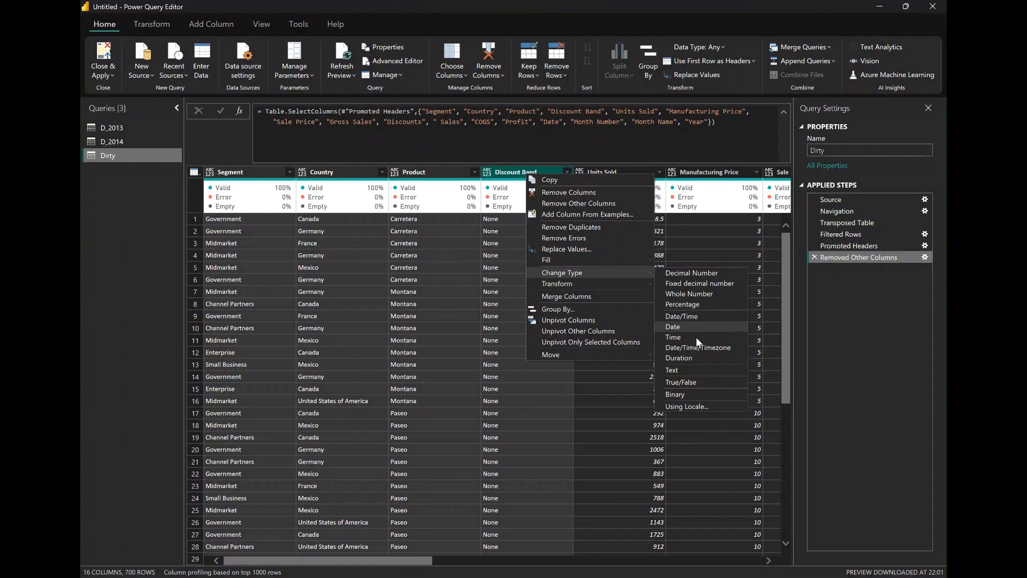
{"action": "left_click", "coordinate": [706, 370]}
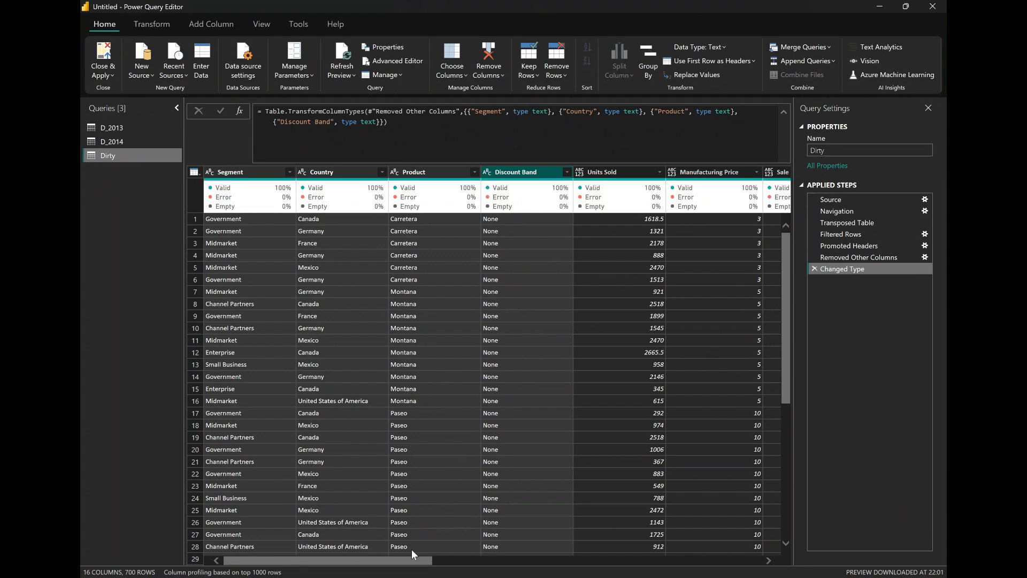
Set the Units Sold column's type to Decimal Number and the Manufacturing Price column's type to Whole Number
{"action": "left_click_drag", "start_coordinate": [419, 557], "coordinate": [496, 550]}
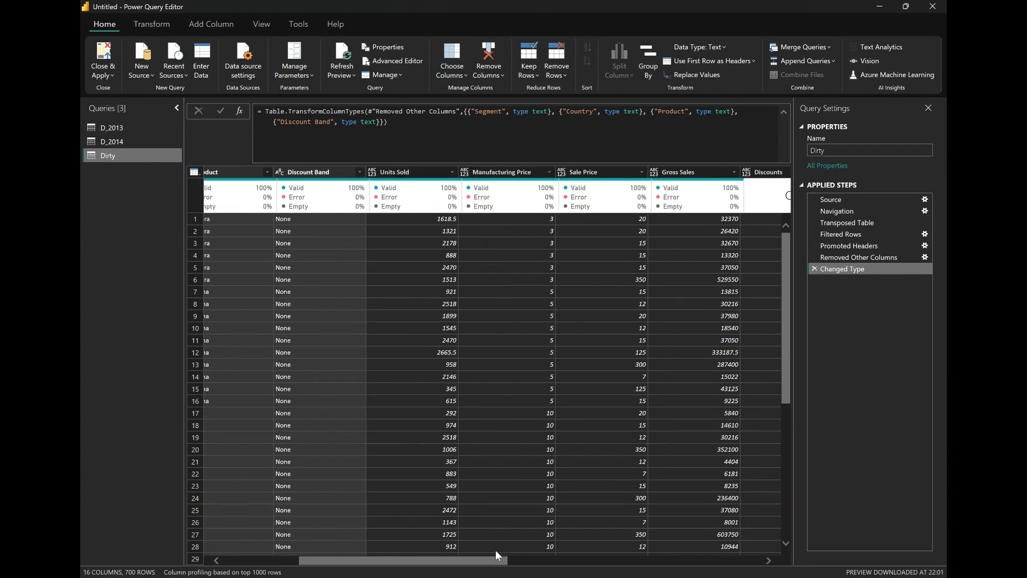
{"action": "left_click", "coordinate": [373, 172]}
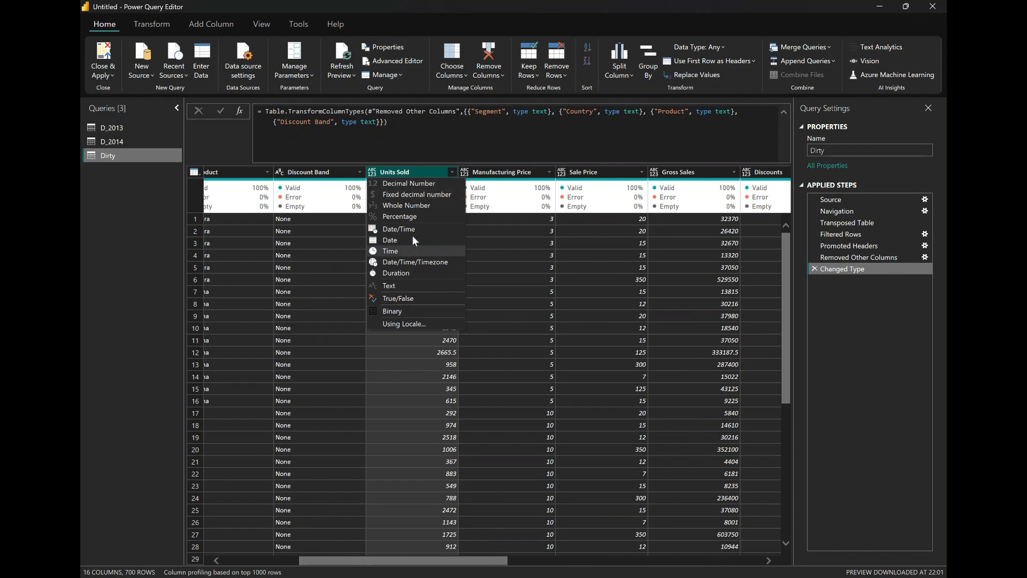
{"action": "left_click", "coordinate": [421, 184]}
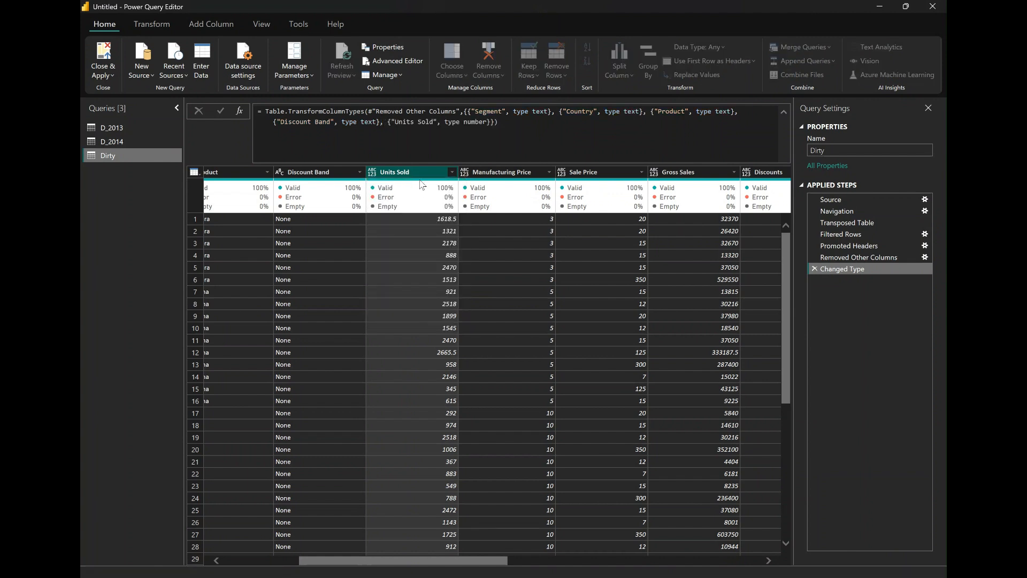
{"action": "left_click", "coordinate": [465, 174]}
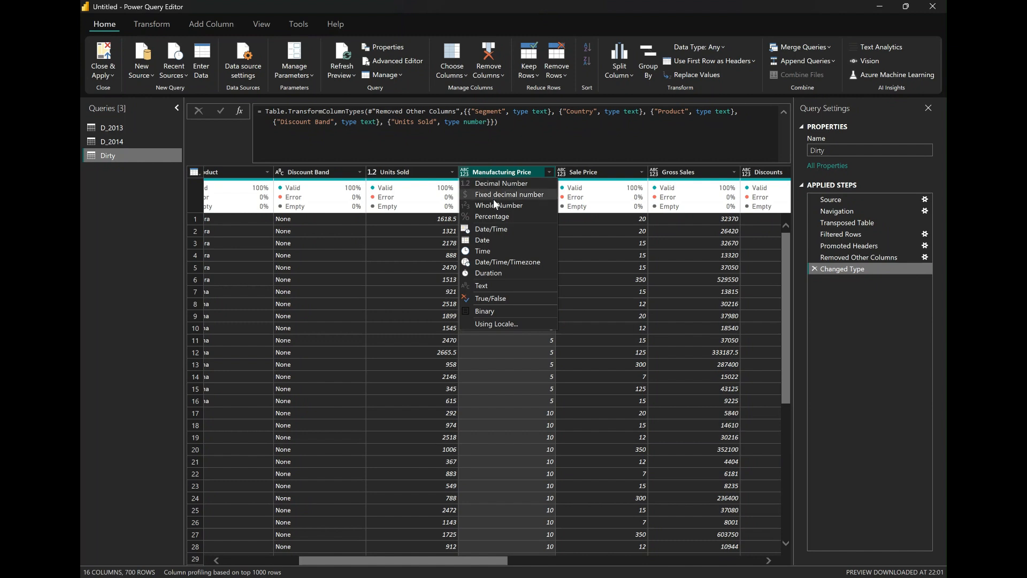
{"action": "left_click", "coordinate": [496, 206]}
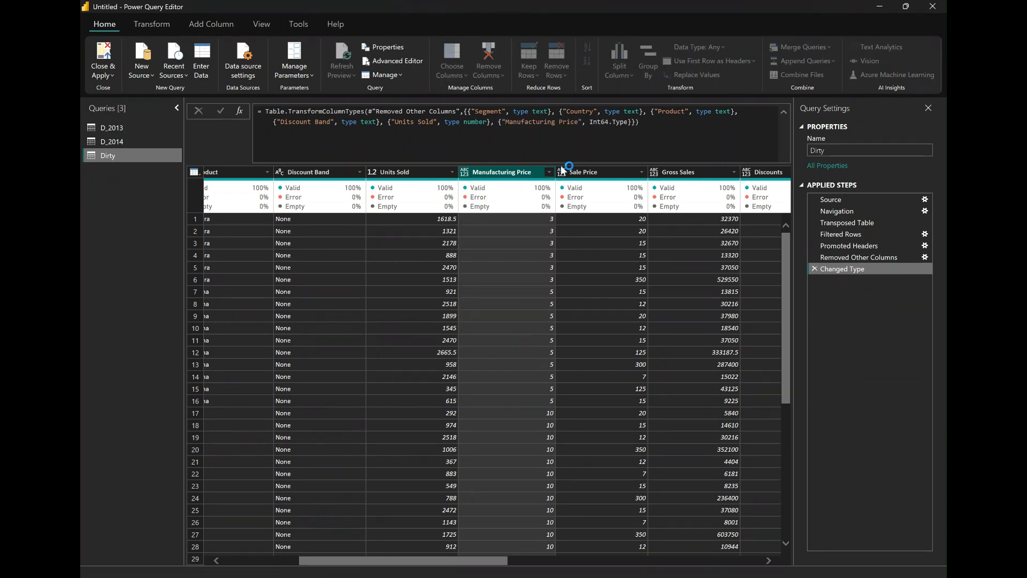
Set the Sale Price column's type to Whole Number and the Gross Sales column's type to Decimal Number
{"action": "left_click", "coordinate": [562, 172]}
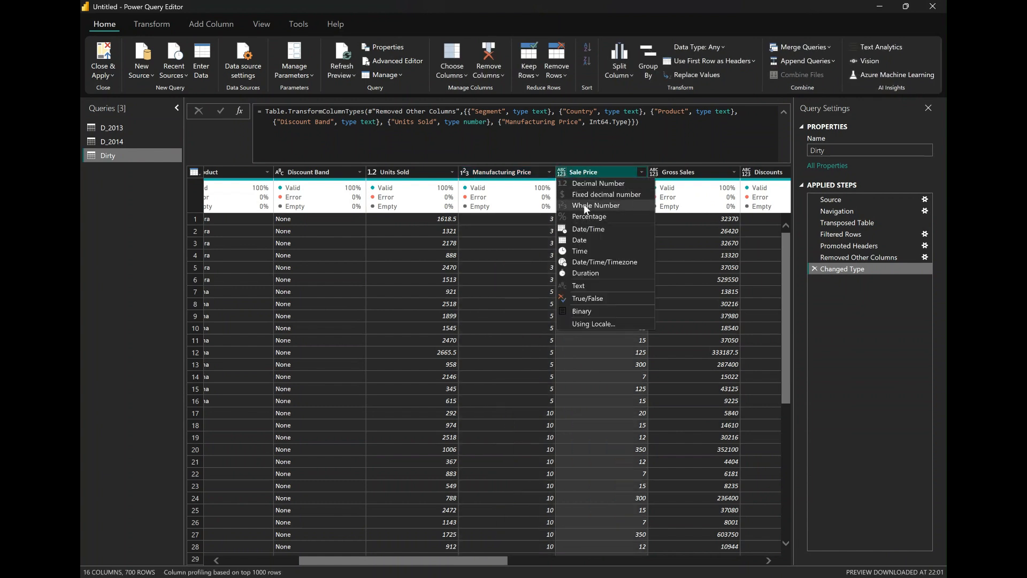
{"action": "left_click", "coordinate": [584, 207]}
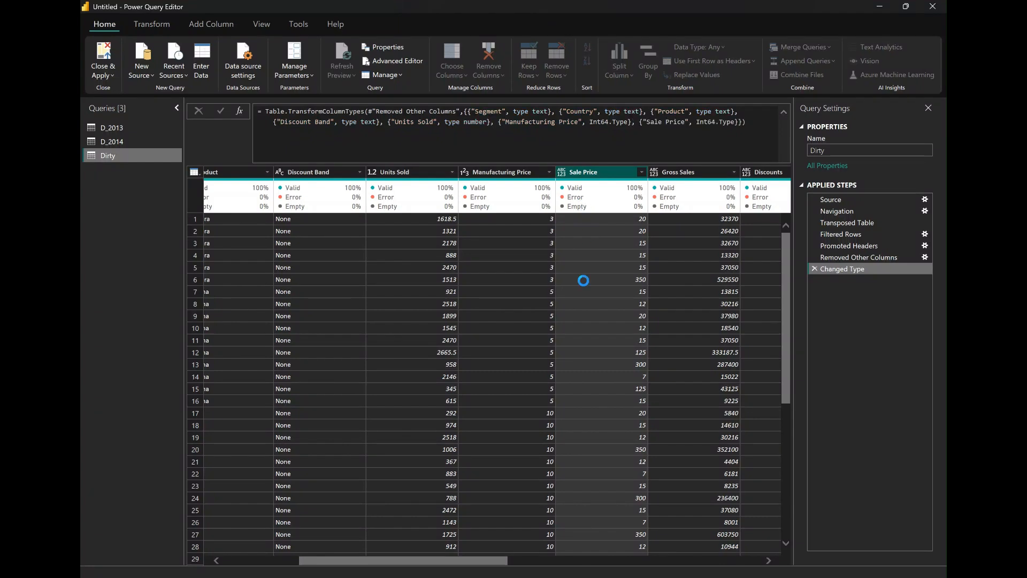
{"action": "left_click", "coordinate": [655, 173]}
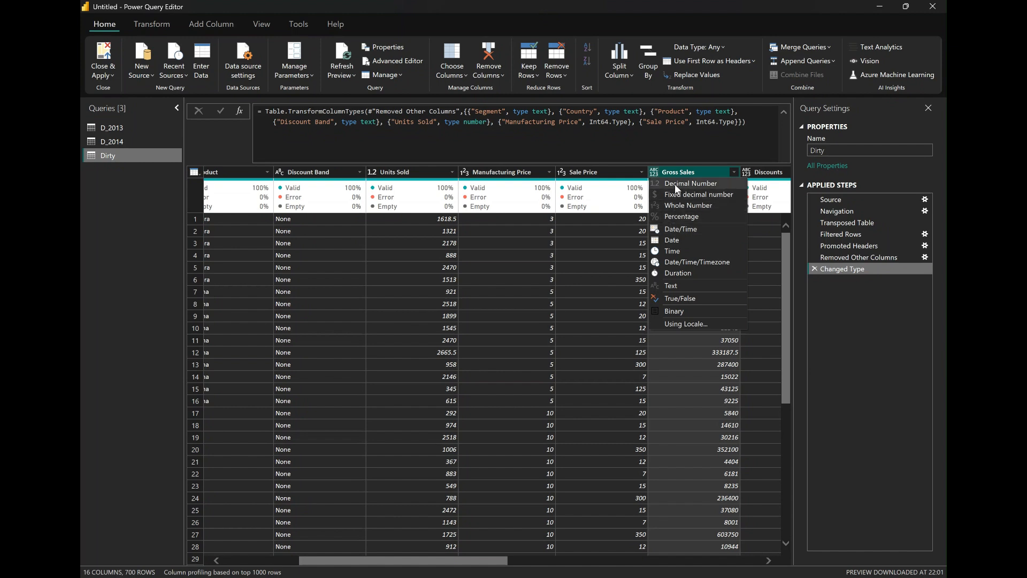
{"action": "left_click", "coordinate": [676, 184]}
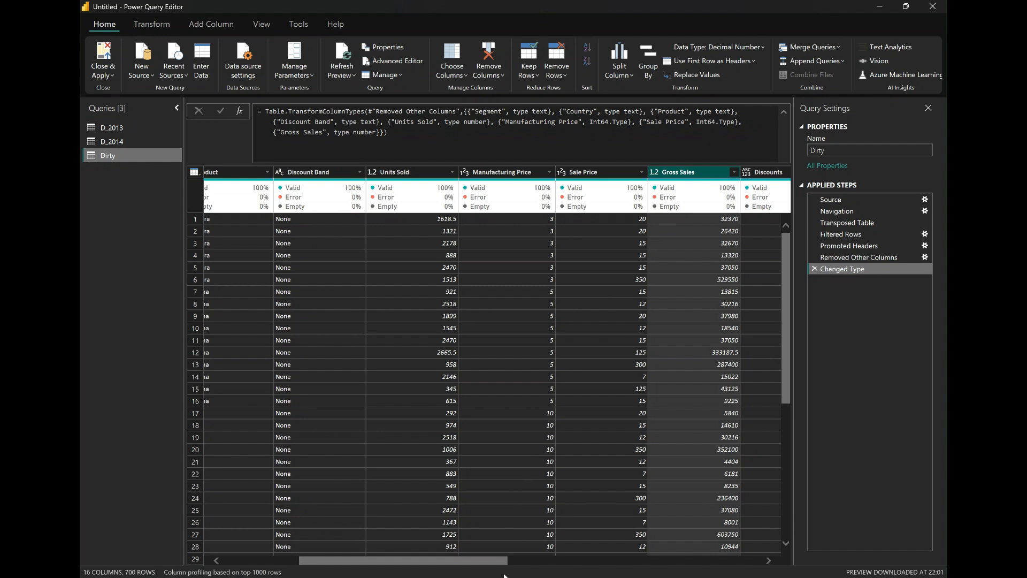
Set the Discounts column's type to Whole Number and the Sales column's type to Decimal Number
{"action": "left_click_drag", "start_coordinate": [509, 559], "coordinate": [610, 554]}
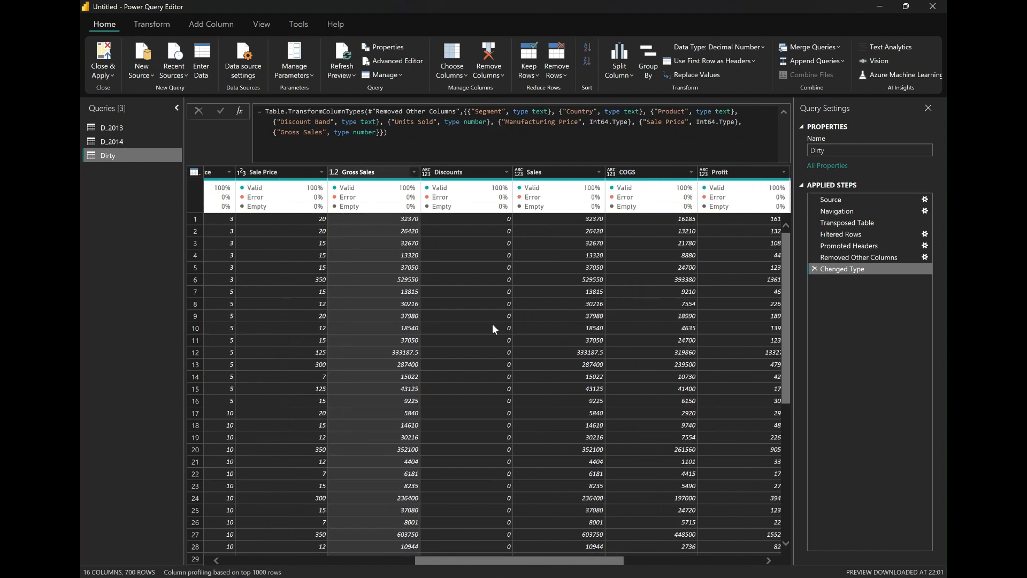
{"action": "left_click", "coordinate": [449, 173]}
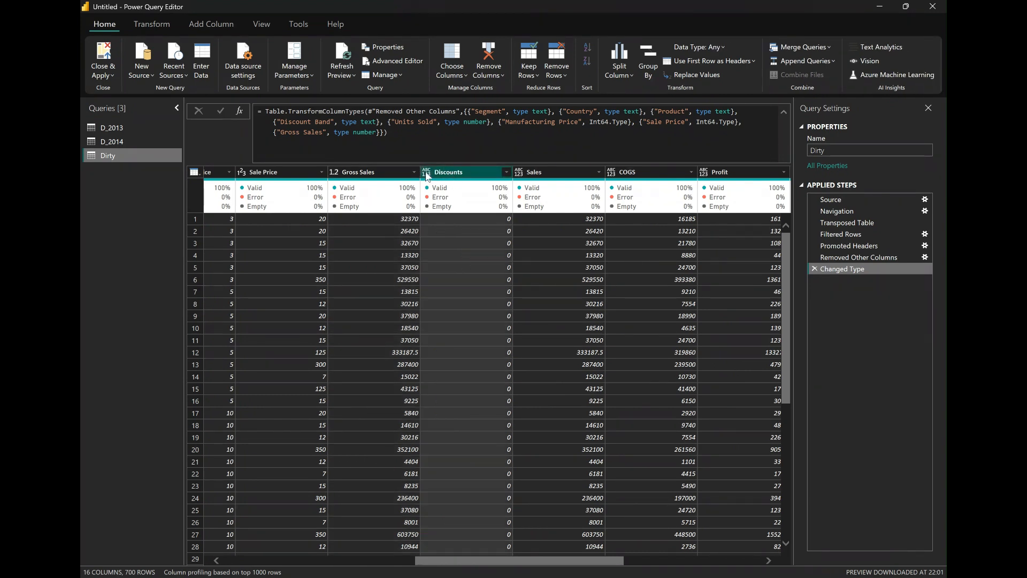
{"action": "left_click", "coordinate": [426, 173]}
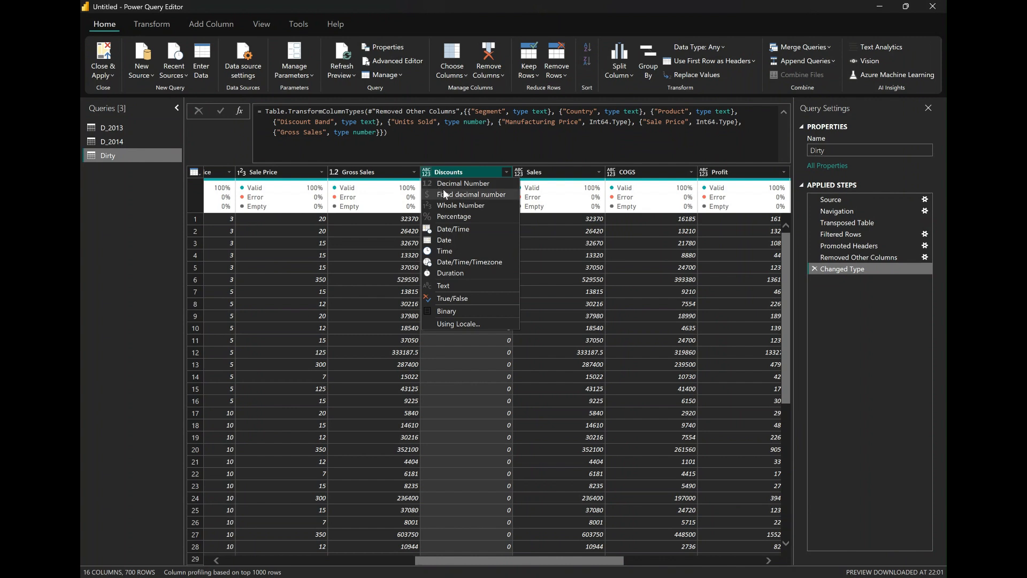
{"action": "left_click", "coordinate": [450, 204]}
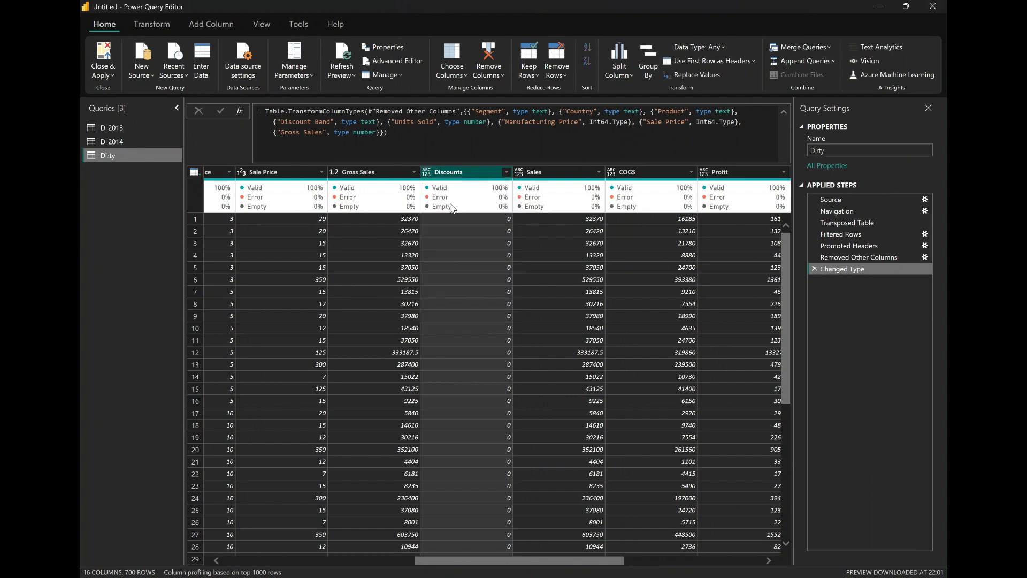
{"action": "left_click", "coordinate": [519, 172]}
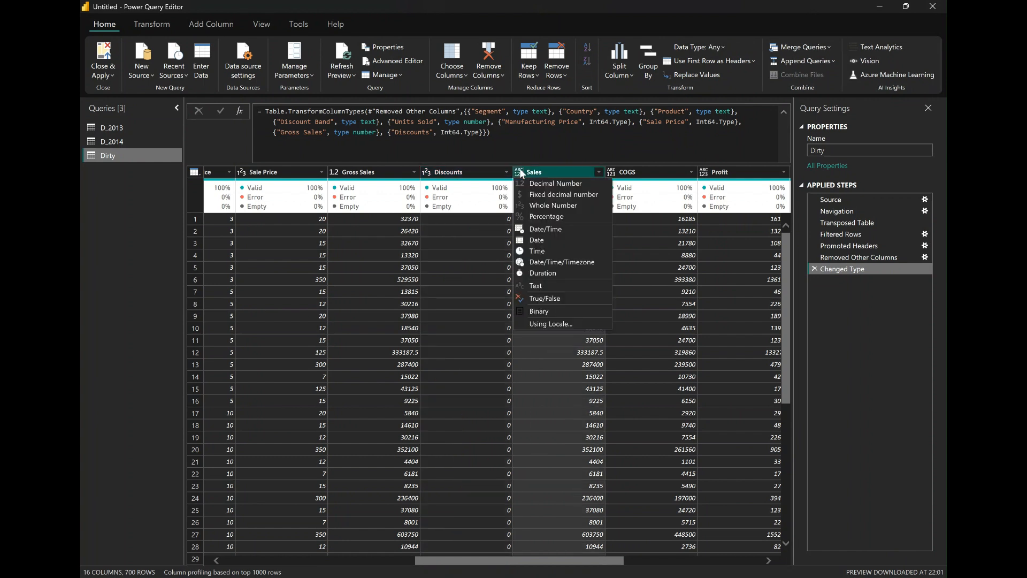
{"action": "left_click", "coordinate": [541, 183]}
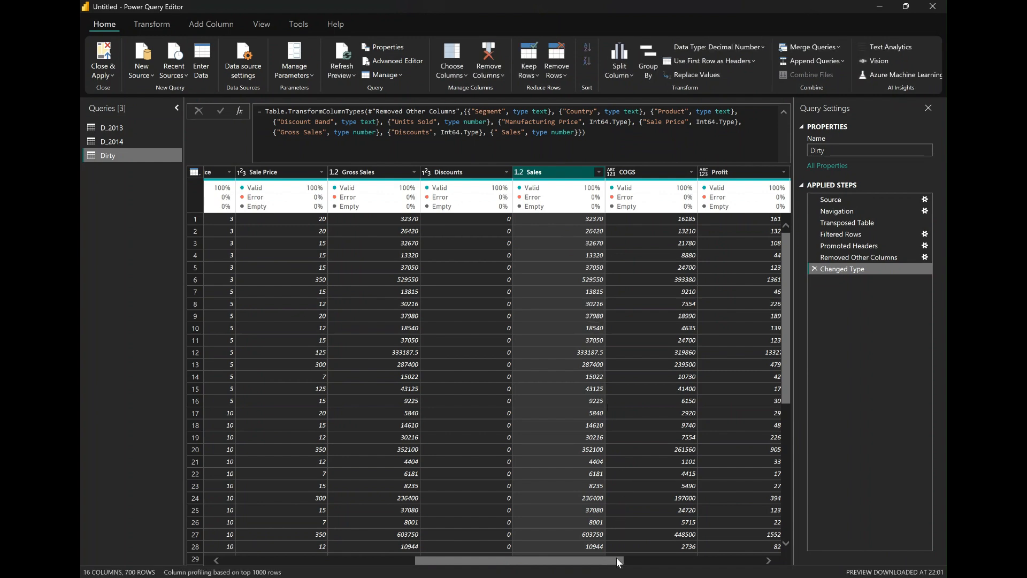
Set the COGS column's type to Whole Number and the Profit column's type to Decimal Number
{"action": "left_click_drag", "start_coordinate": [616, 557], "coordinate": [714, 544]}
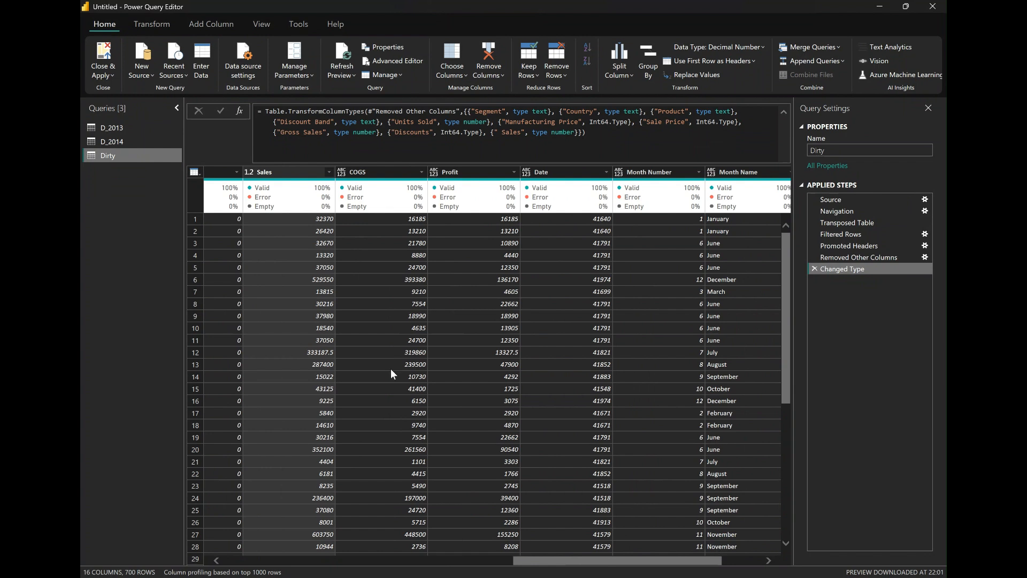
{"action": "left_click", "coordinate": [352, 171]}
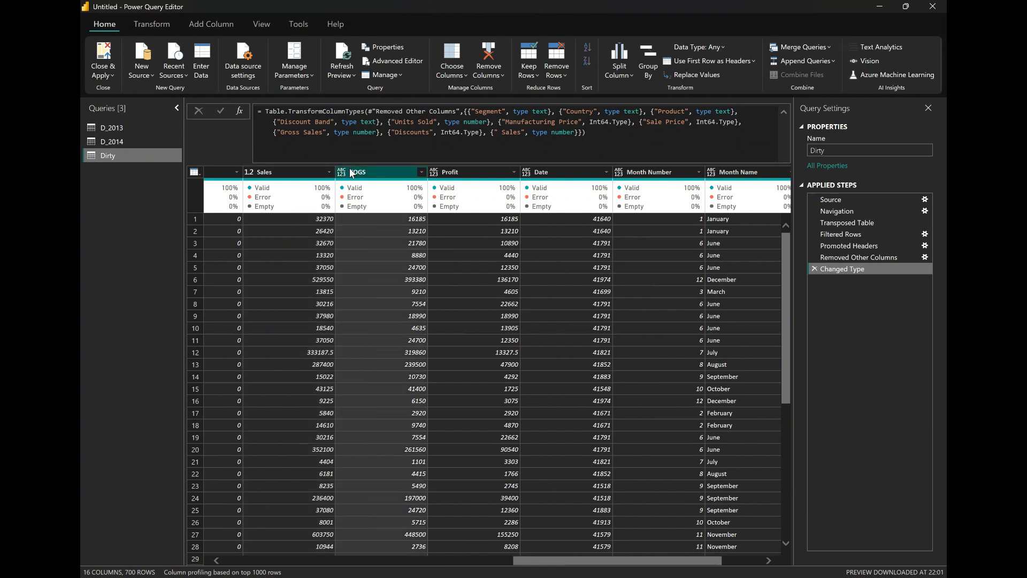
{"action": "left_click", "coordinate": [342, 171]}
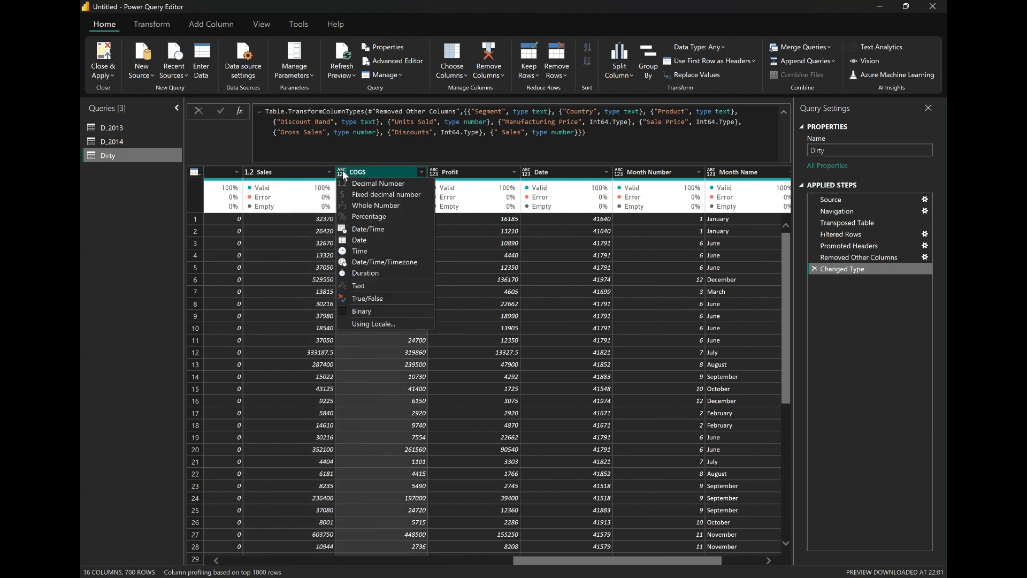
{"action": "left_click", "coordinate": [378, 205]}
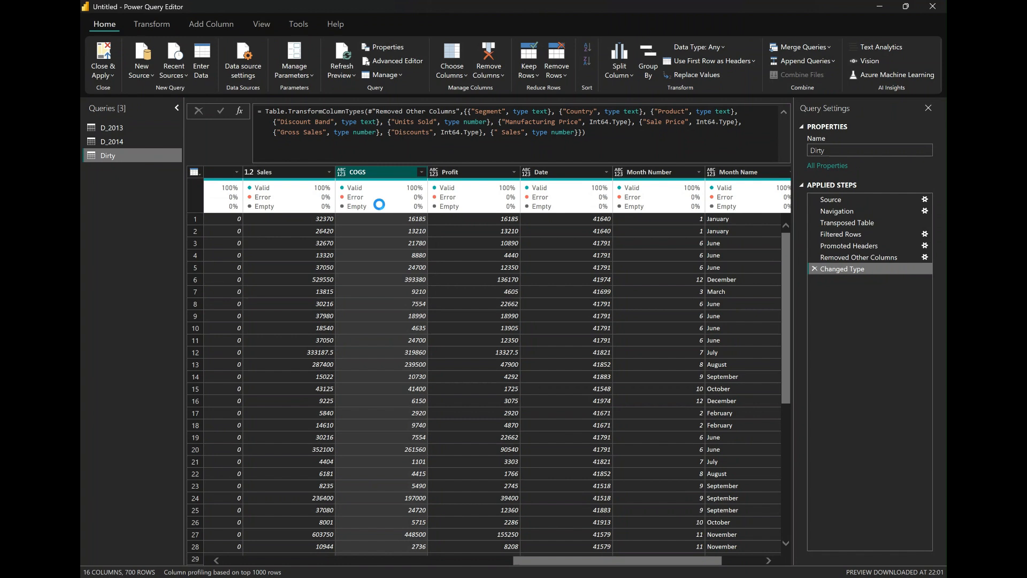
{"action": "left_click", "coordinate": [435, 172]}
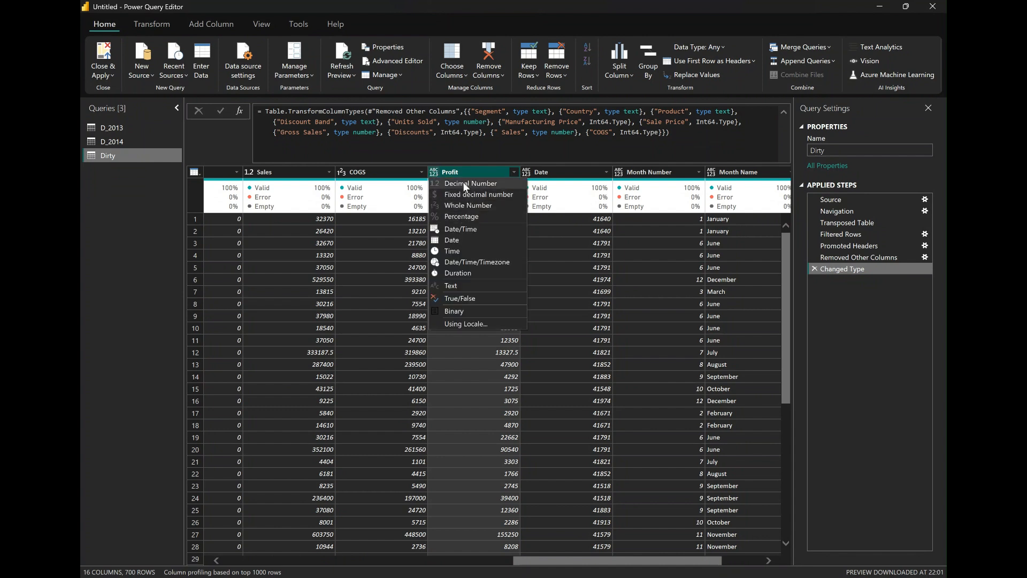
{"action": "left_click", "coordinate": [465, 184]}
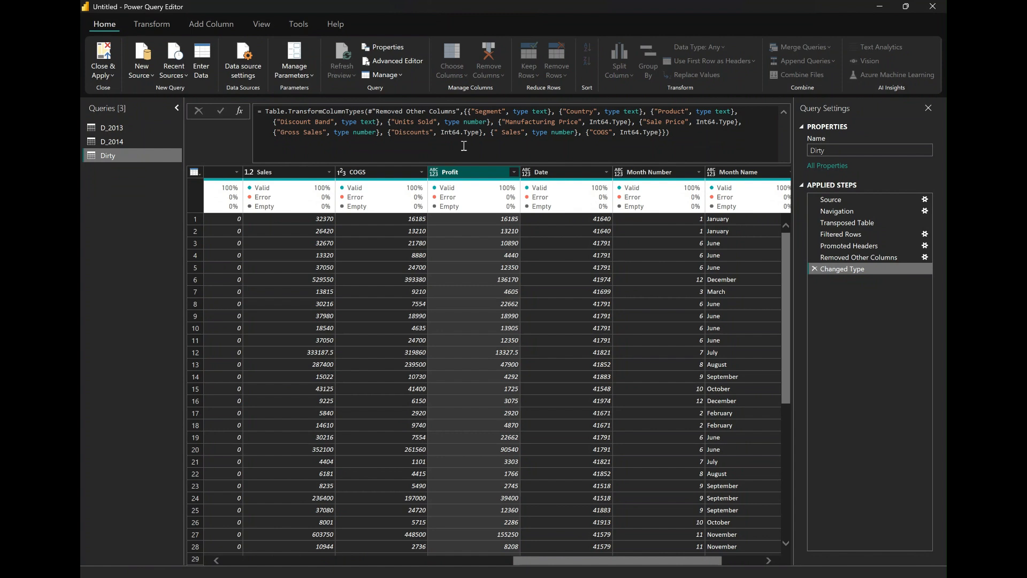
Edit the Changed Type formula so the COGS column uses type number instead of Int64.Type
{"action": "left_click", "coordinate": [373, 173]}
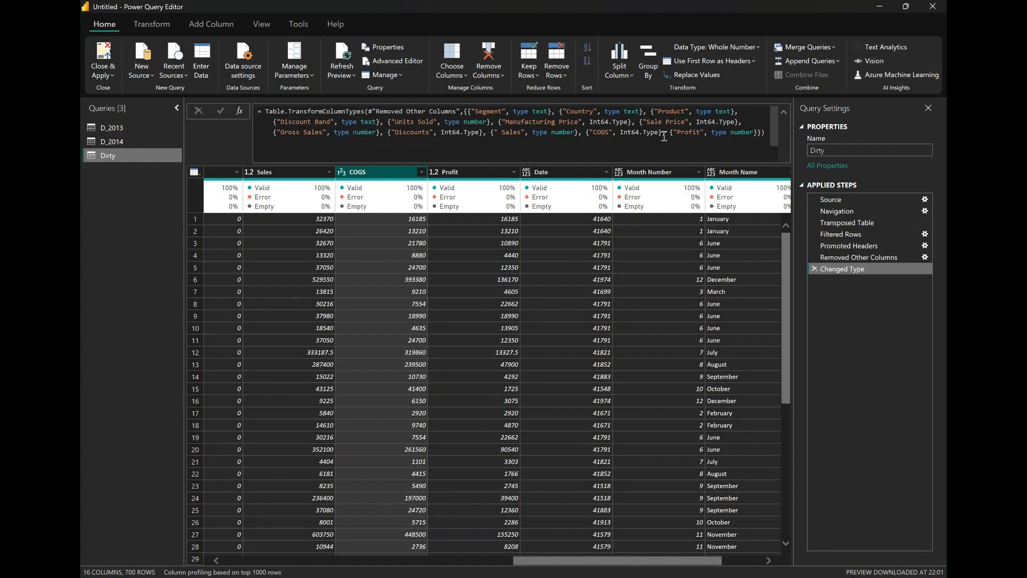
{"action": "double_click", "coordinate": [563, 133]}
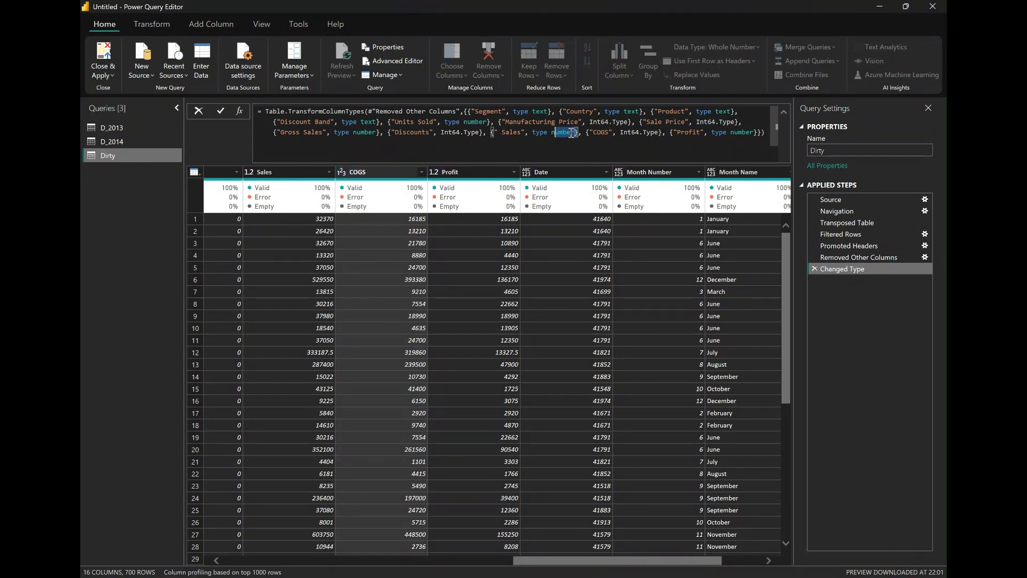
{"action": "left_click", "coordinate": [575, 133]}
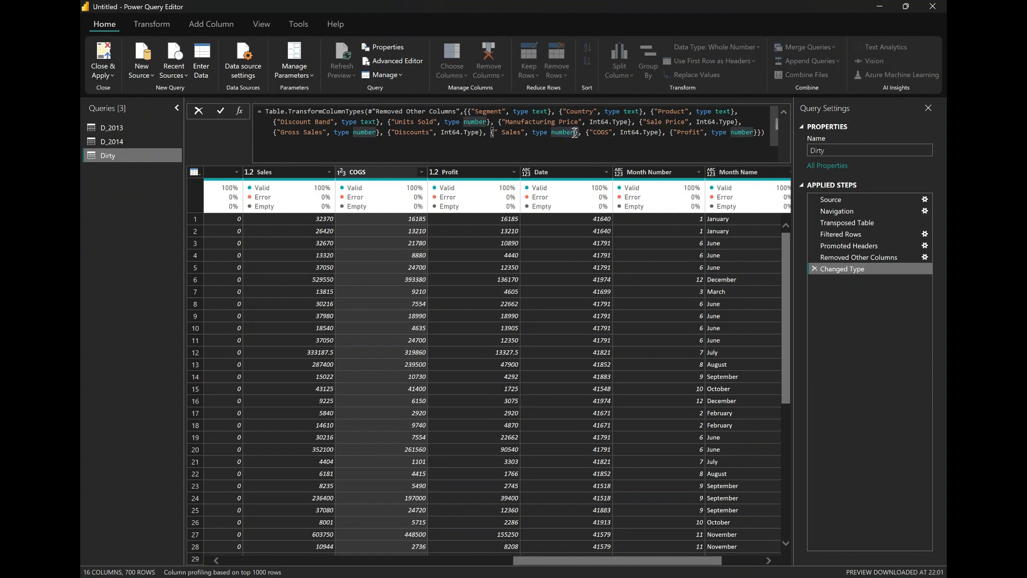
{"action": "left_click_drag", "start_coordinate": [575, 133], "coordinate": [554, 133]}
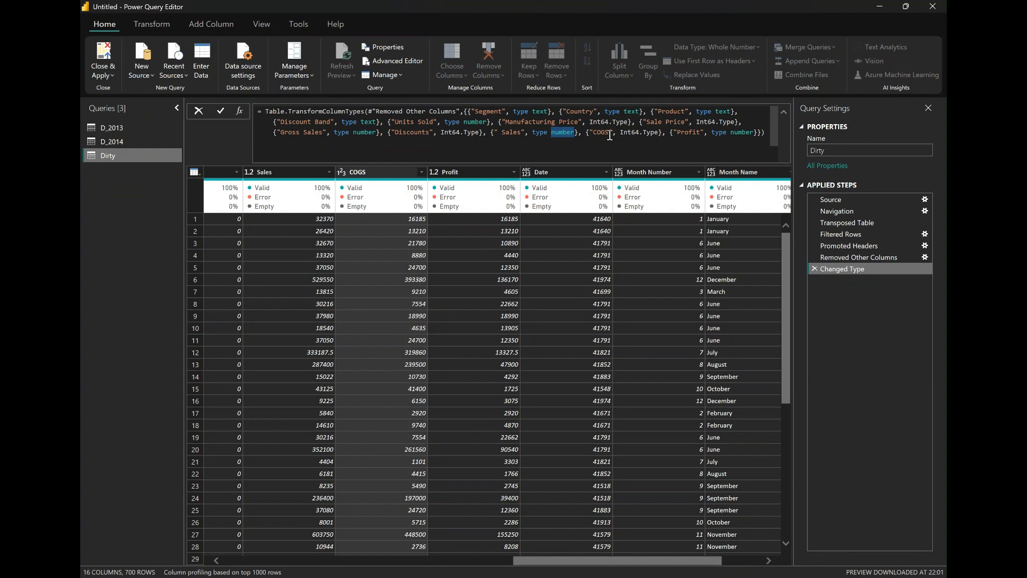
{"action": "left_click_drag", "start_coordinate": [661, 133], "coordinate": [638, 133]}
{"action": "key", "text": "BackSpace"}
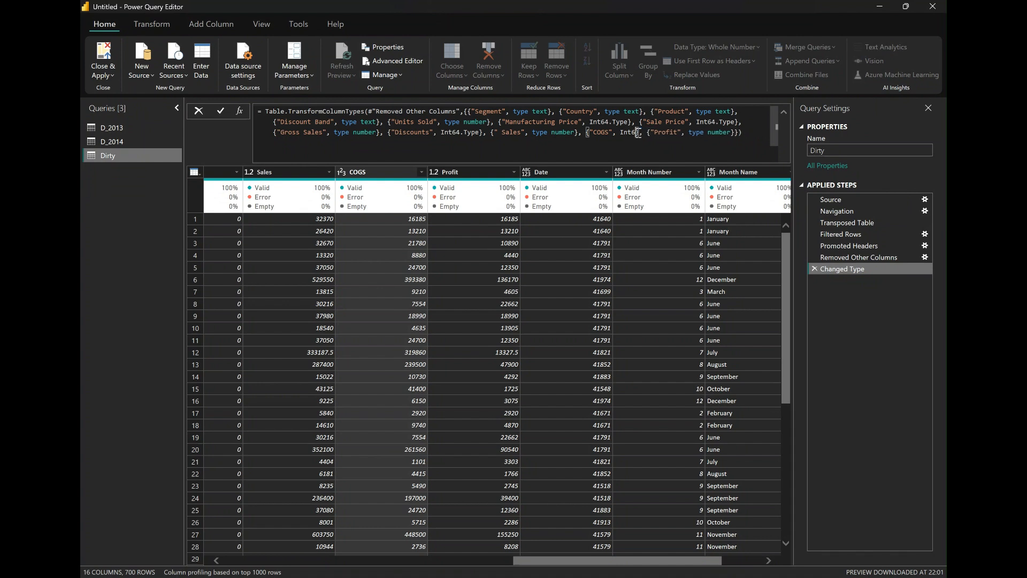
{"action": "key", "text": "BackSpace"}
{"action": "key", "text": "BackSpace"}
{"action": "key", "text": "BackSpace"}
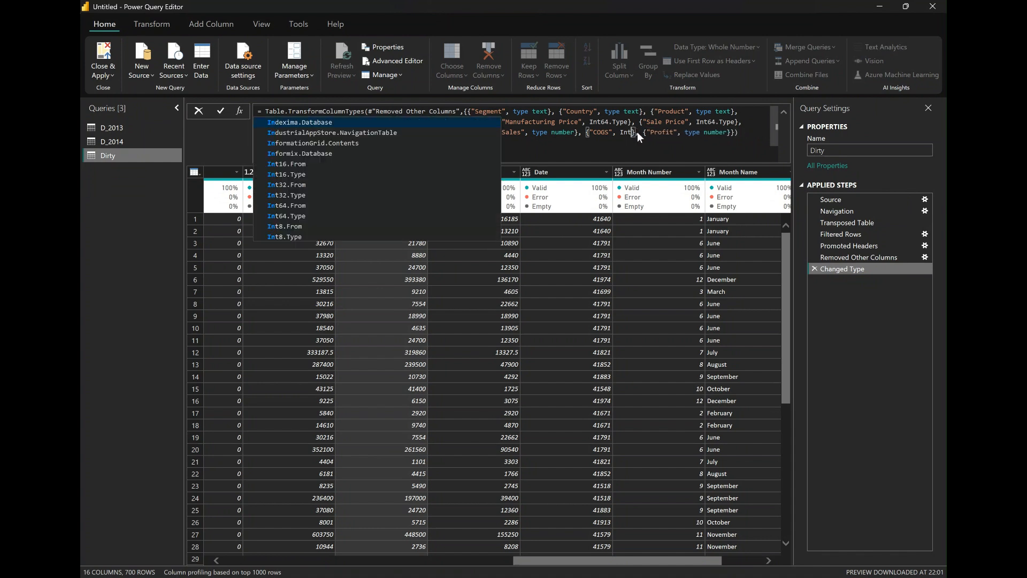
{"action": "key", "text": "BackSpace"}
{"action": "key", "text": "BackSpace"}
{"action": "key", "text": "BackSpace"}
{"action": "key", "text": "BackSpace"}
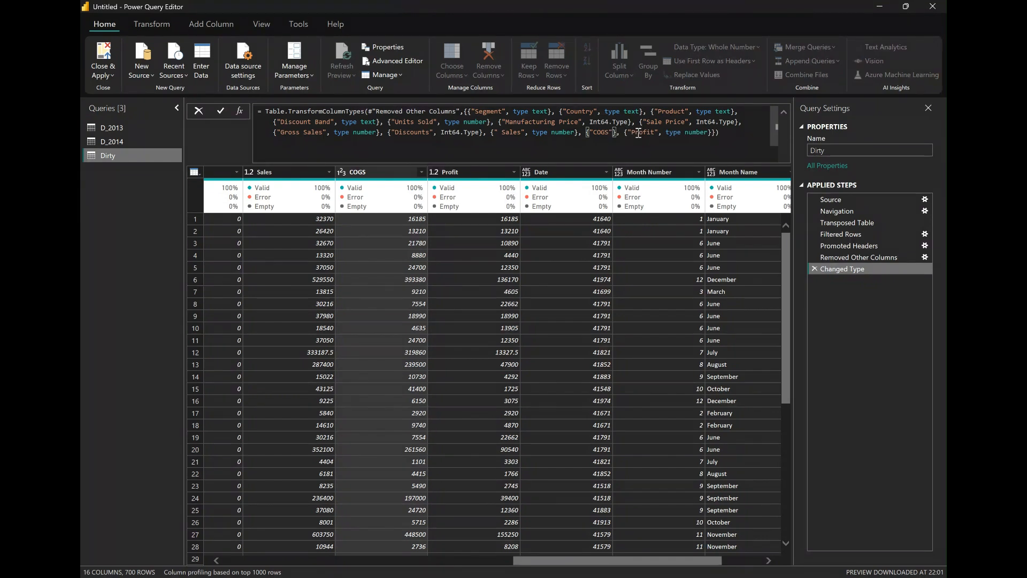
{"action": "type", "text": ", type"}
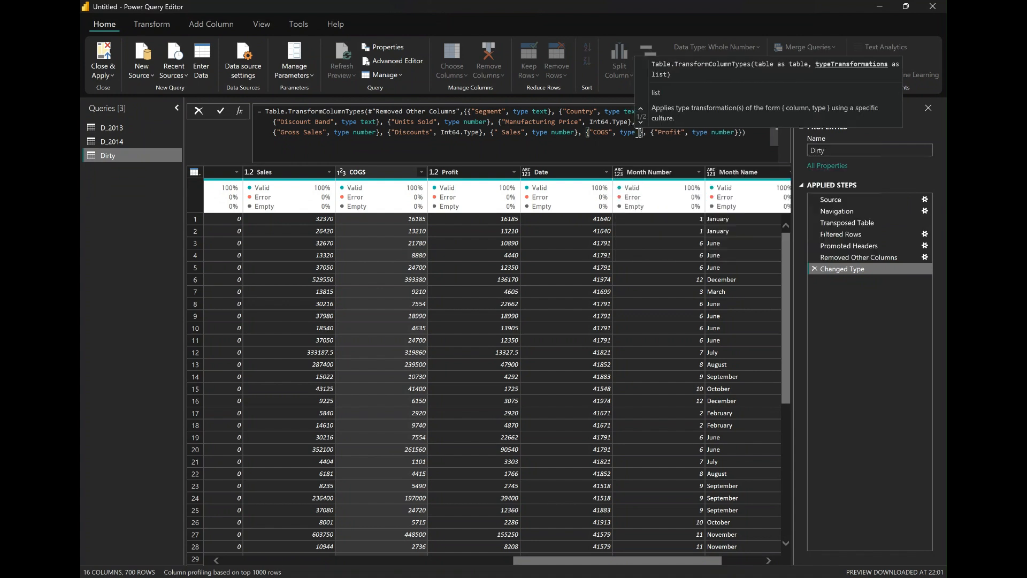
{"action": "type", "text": " number"}
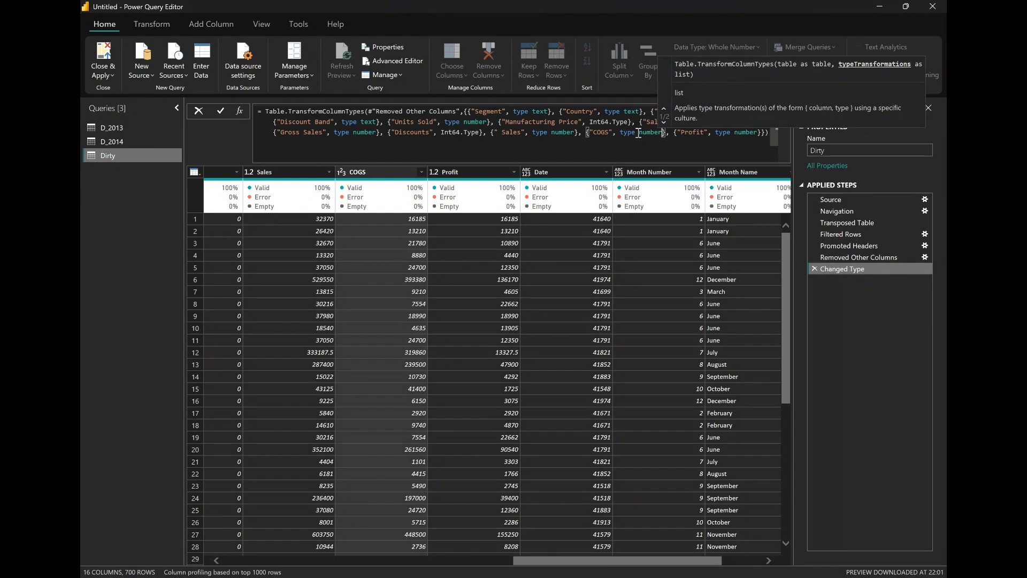
{"action": "key", "text": "shift+Return"}
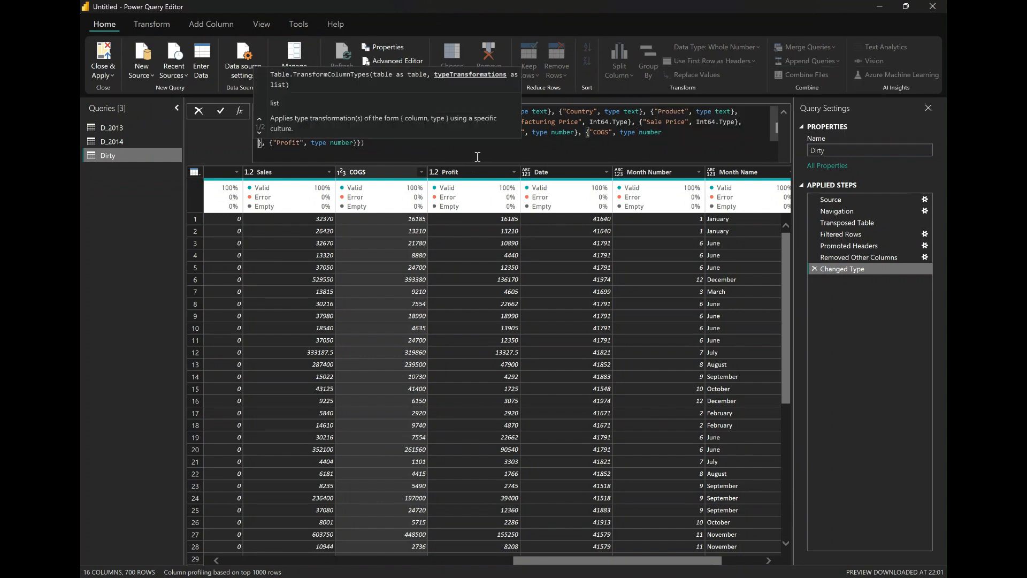
{"action": "key", "text": "BackSpace"}
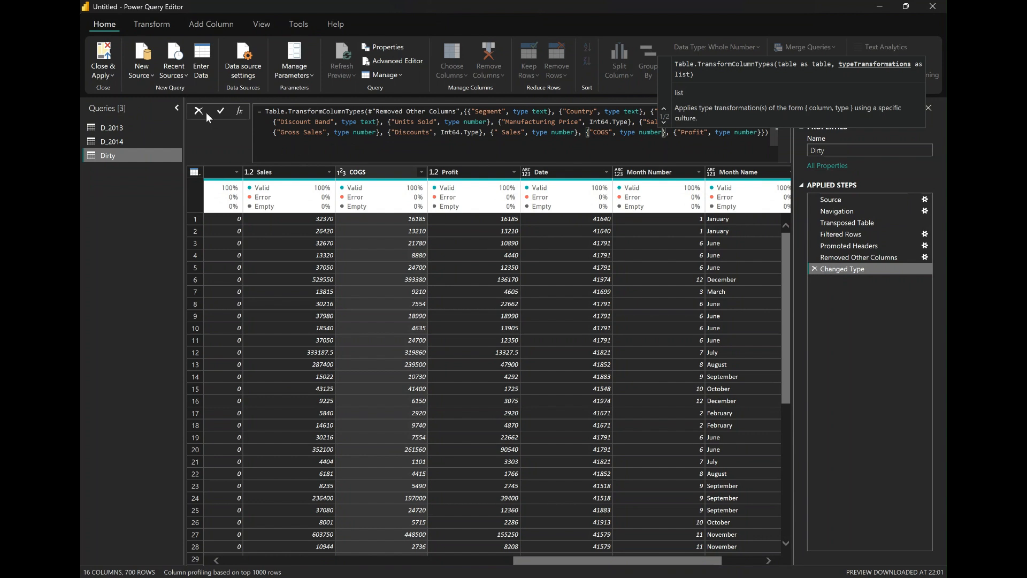
{"action": "left_click", "coordinate": [220, 112]}
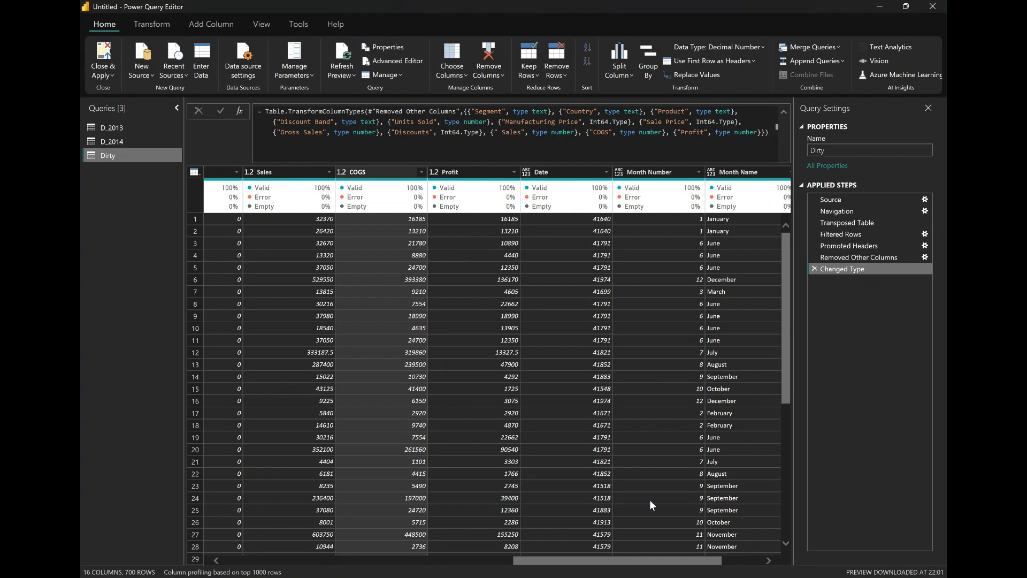
Set the Date column's type to Date and the Month Number column's type to Whole Number
{"action": "left_click_drag", "start_coordinate": [672, 558], "coordinate": [735, 560]}
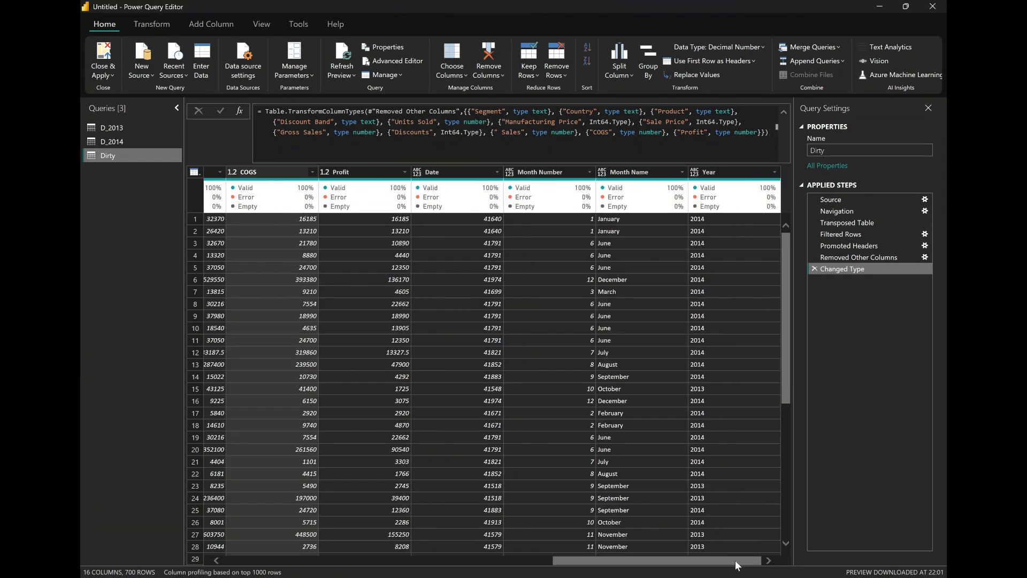
{"action": "left_click", "coordinate": [418, 172]}
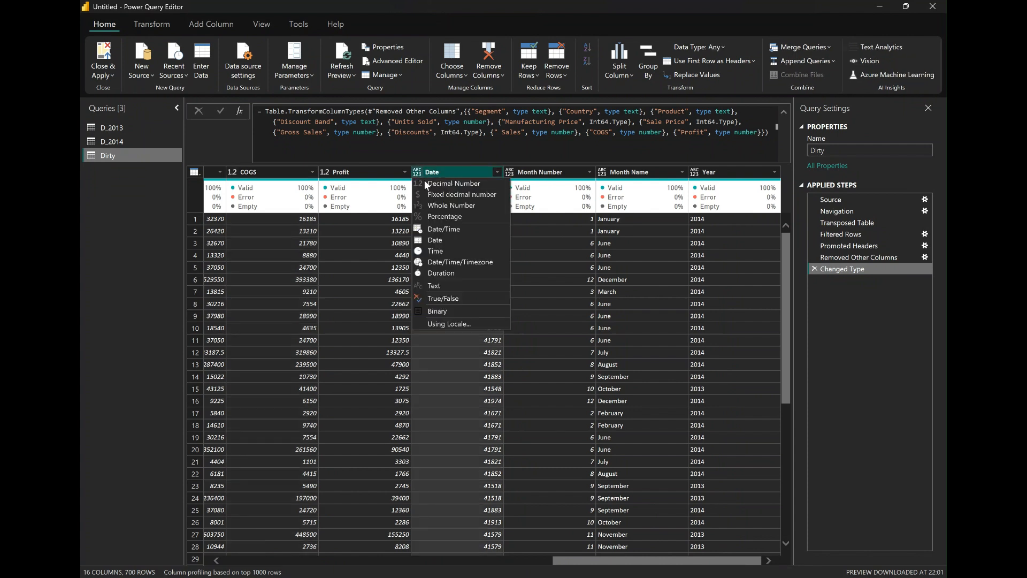
{"action": "left_click", "coordinate": [435, 240]}
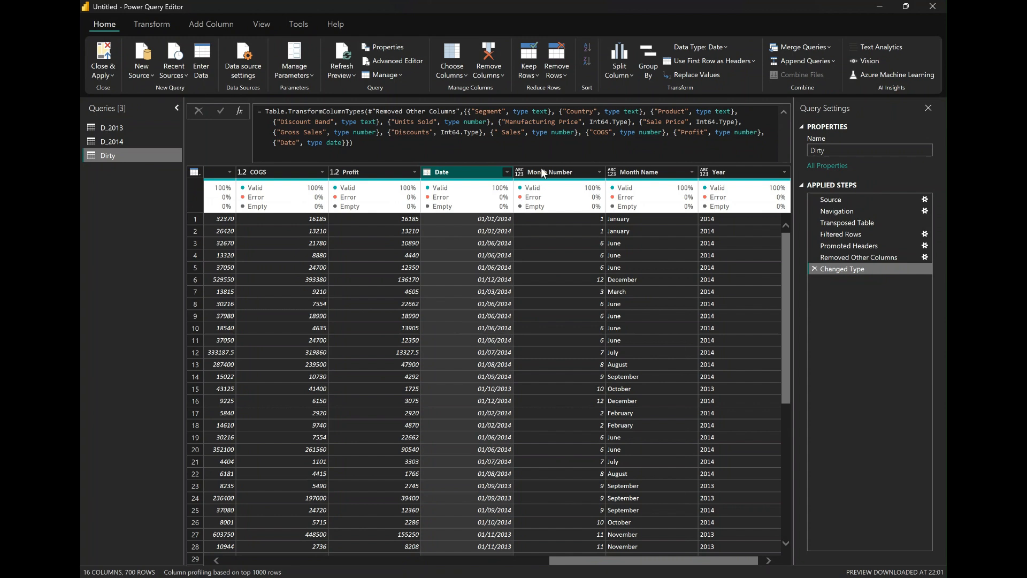
{"action": "left_click", "coordinate": [520, 172]}
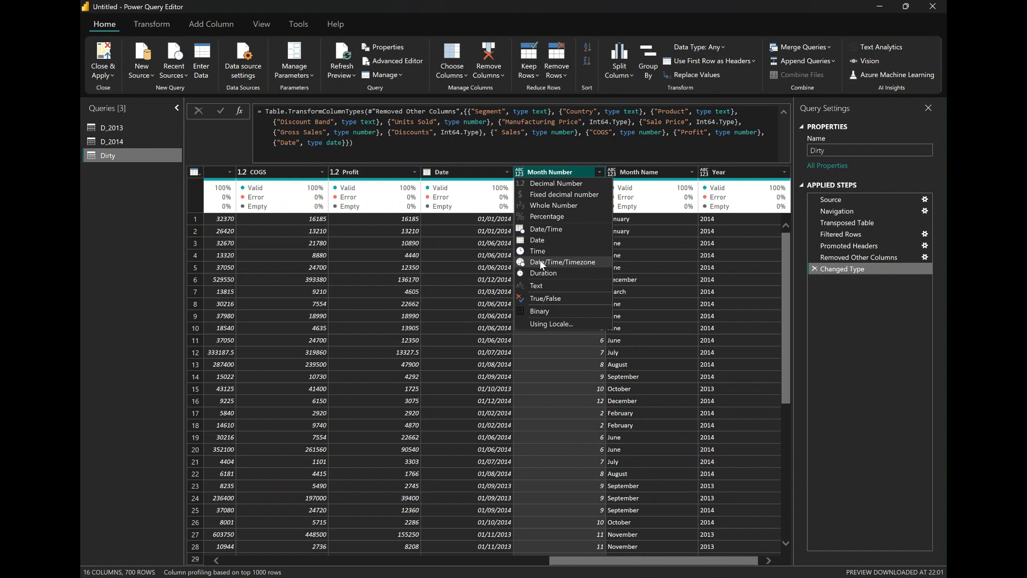
{"action": "left_click", "coordinate": [555, 207]}
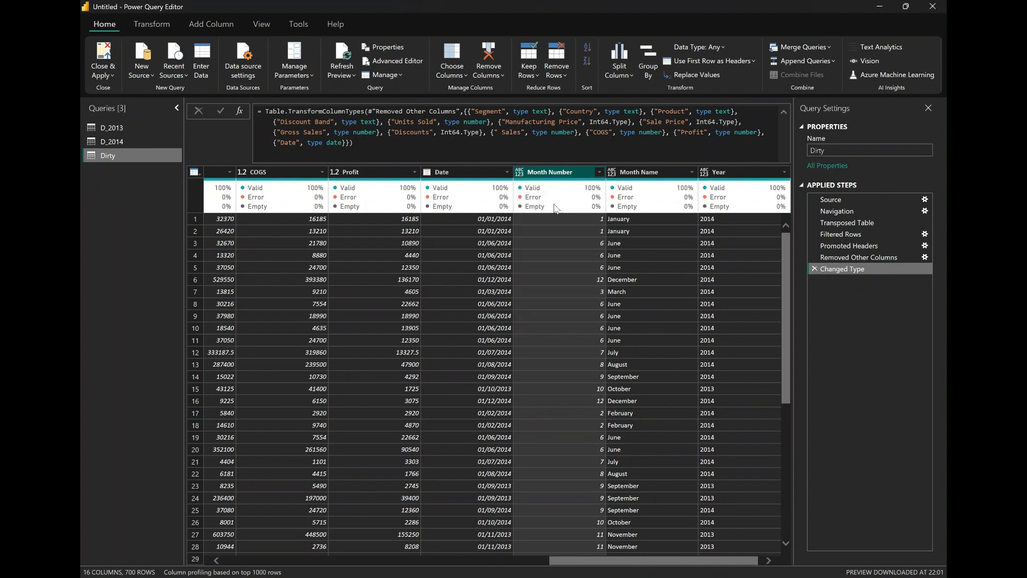
Set the Month Name column's type to Text and the Year column's type to Whole Number
{"action": "left_click", "coordinate": [614, 174]}
{"action": "left_click", "coordinate": [613, 172]}
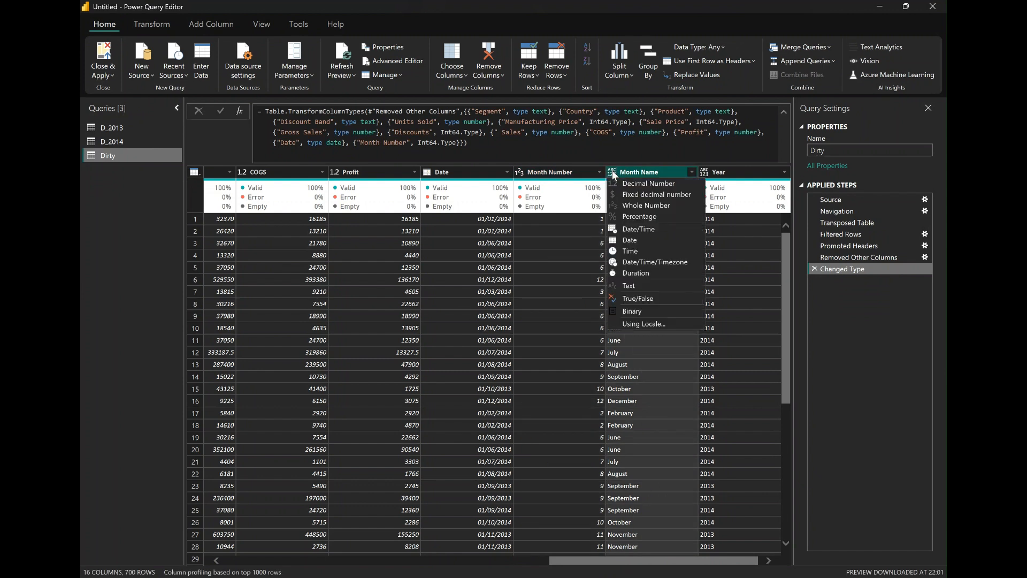
{"action": "left_click", "coordinate": [640, 283]}
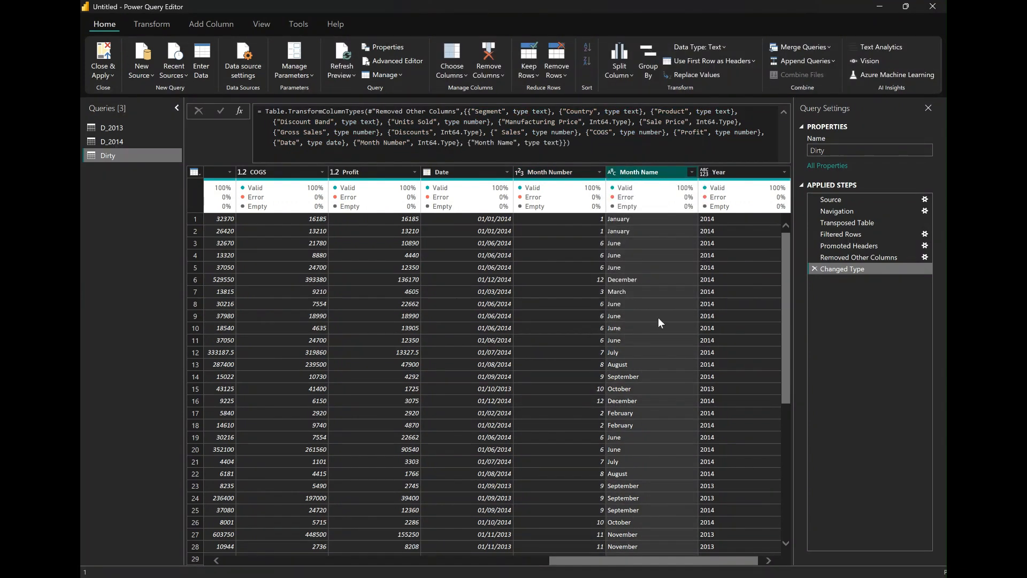
{"action": "left_click_drag", "start_coordinate": [746, 558], "coordinate": [757, 557]}
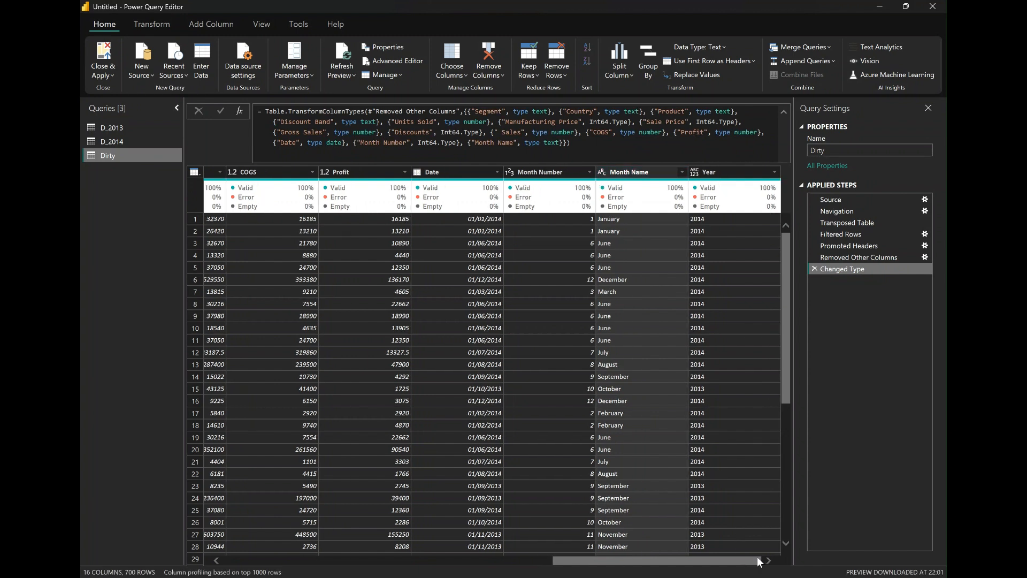
{"action": "left_click", "coordinate": [694, 172]}
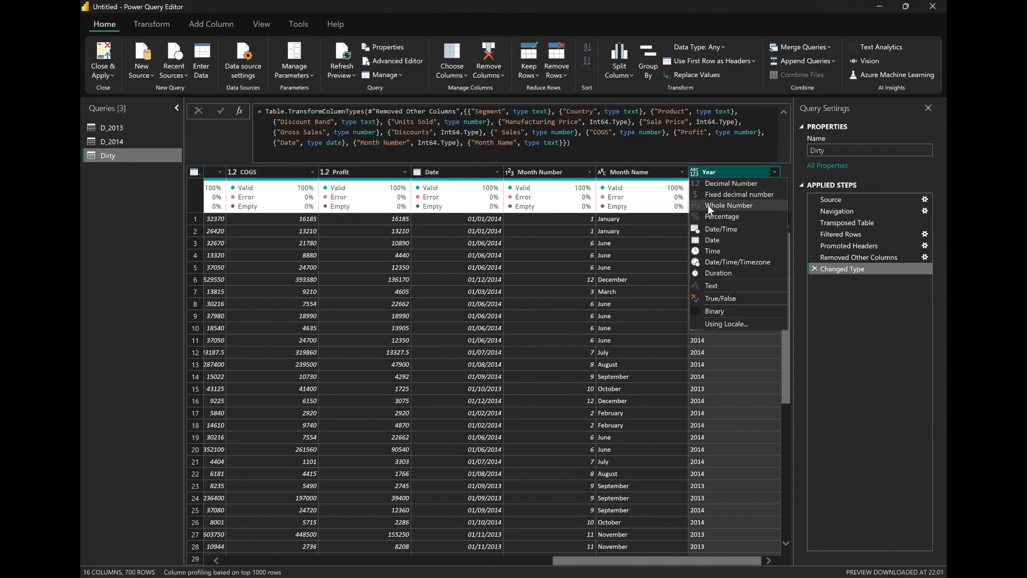
{"action": "left_click", "coordinate": [708, 205]}
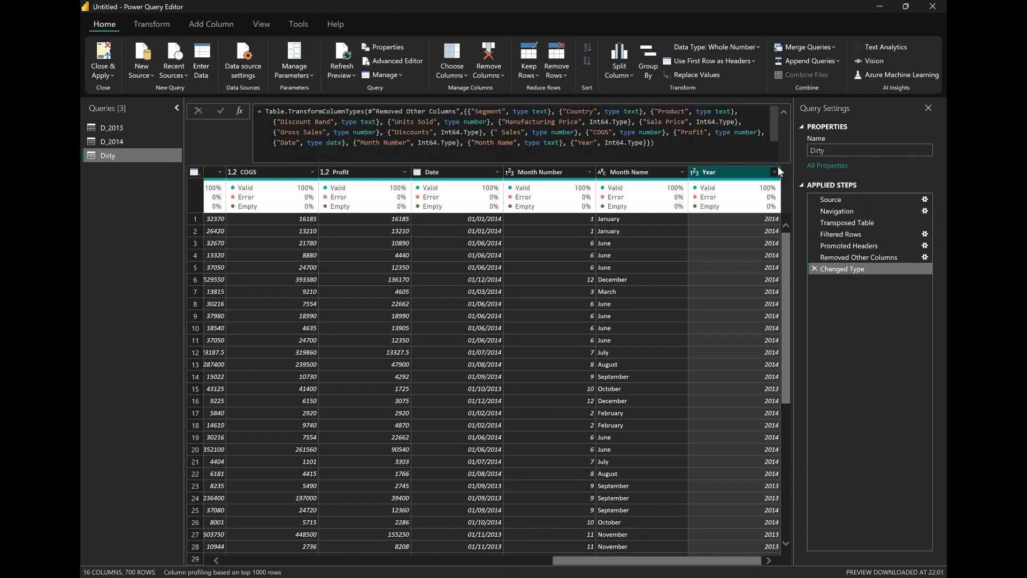
Rename the Dirty query as Clean and duplicate it
{"action": "left_click", "coordinate": [814, 151]}
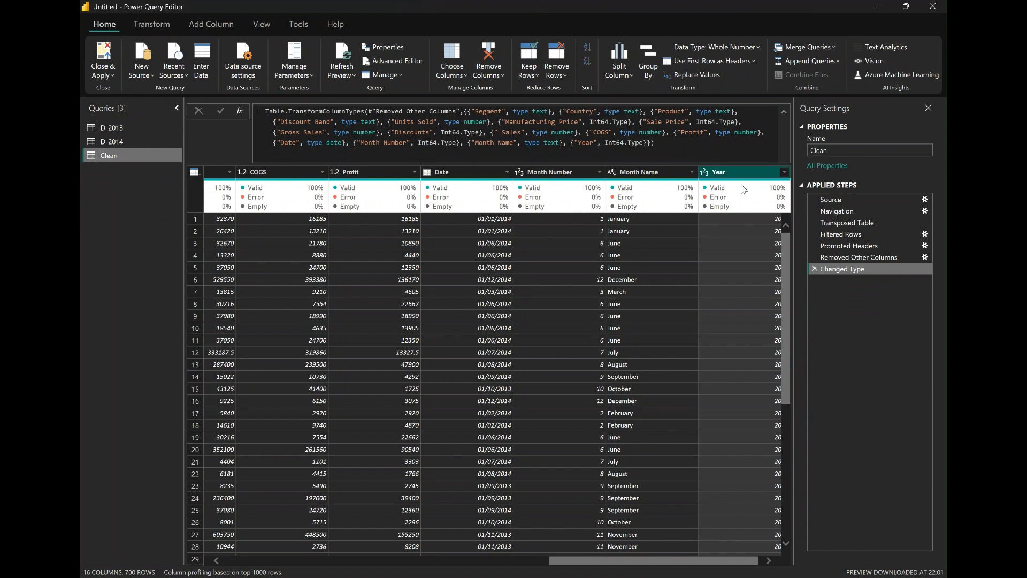
{"action": "mouse_move", "coordinate": [743, 191]}
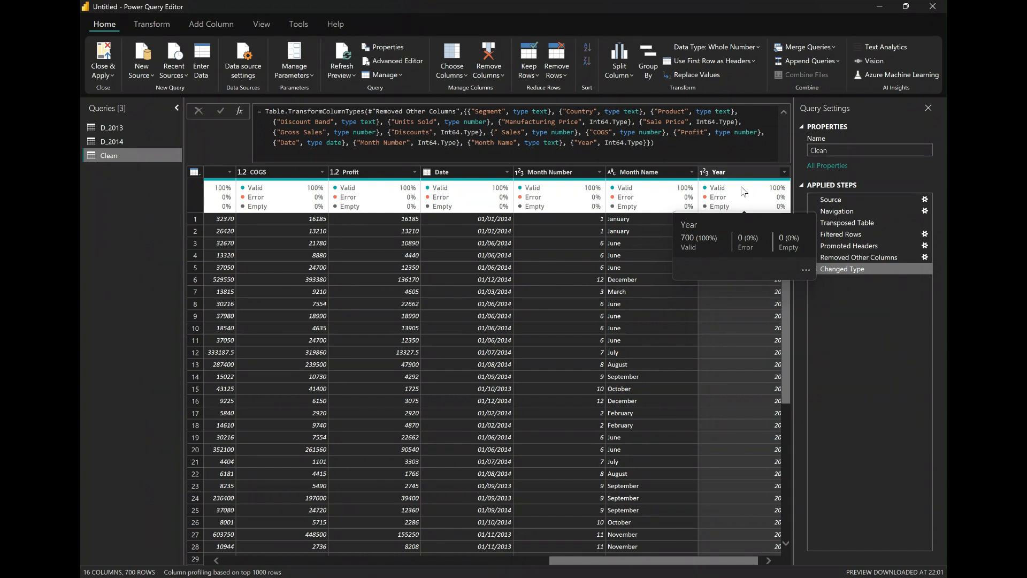
{"action": "right_click", "coordinate": [144, 159]}
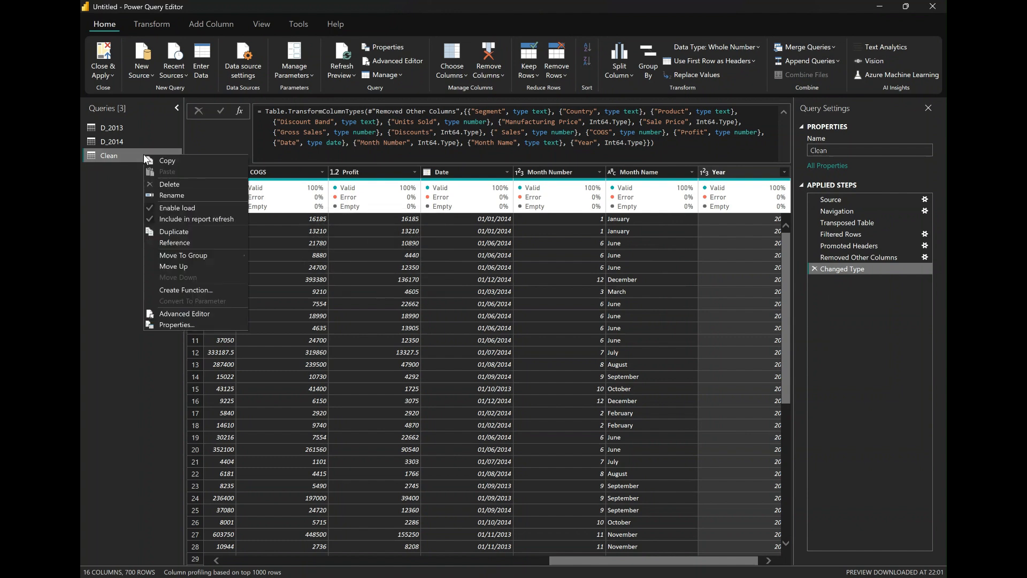
{"action": "left_click", "coordinate": [198, 234]}
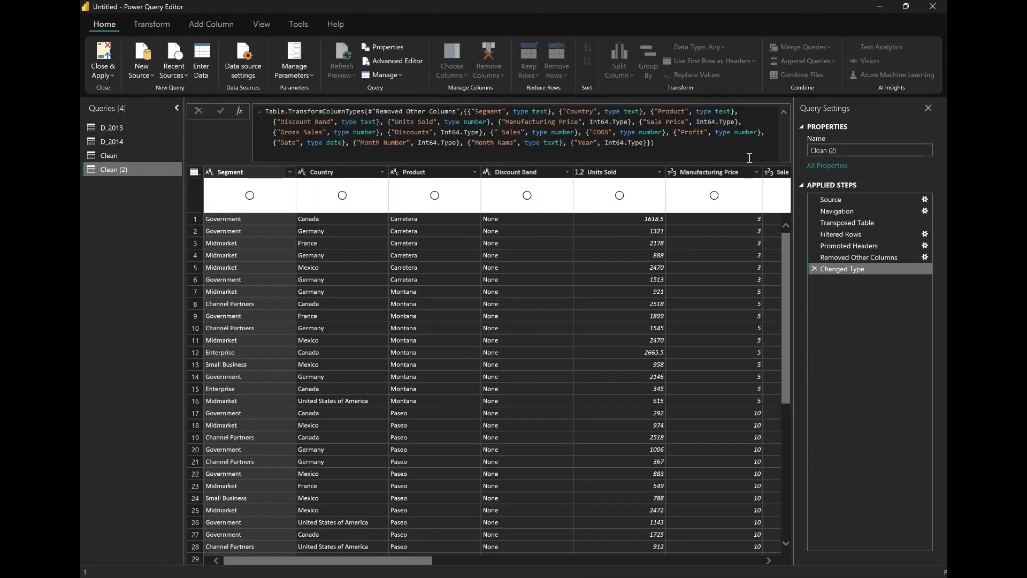
Rename the duplicated Clean query as Calendar
{"action": "left_click", "coordinate": [844, 150]}
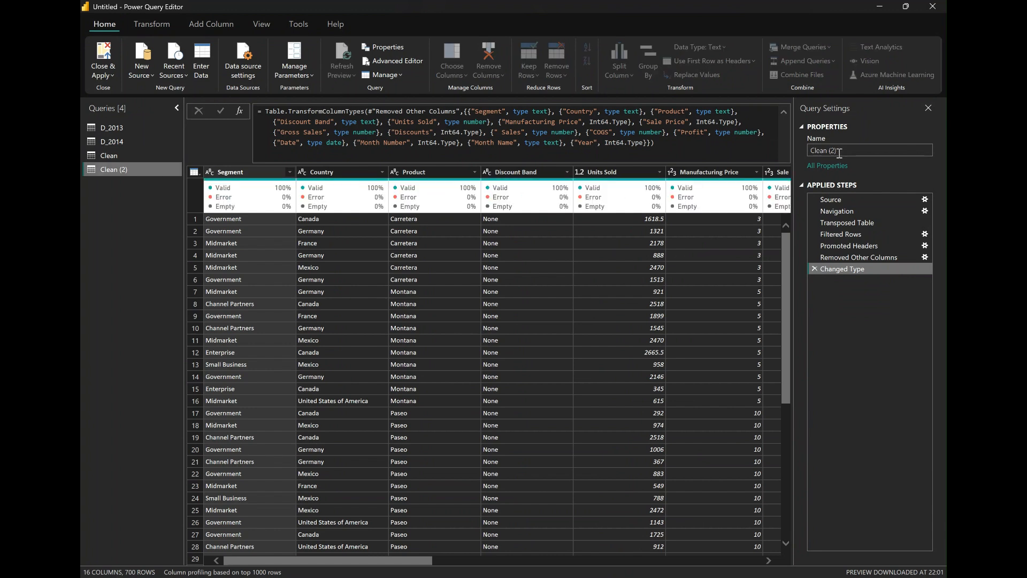
{"action": "left_click_drag", "start_coordinate": [839, 151], "coordinate": [817, 151]}
{"action": "type", "text": "D_"}
{"action": "key", "text": "BackSpace"}
{"action": "key", "text": "BackSpace"}
{"action": "type", "text": "Calendar"}
{"action": "key", "text": "Return"}
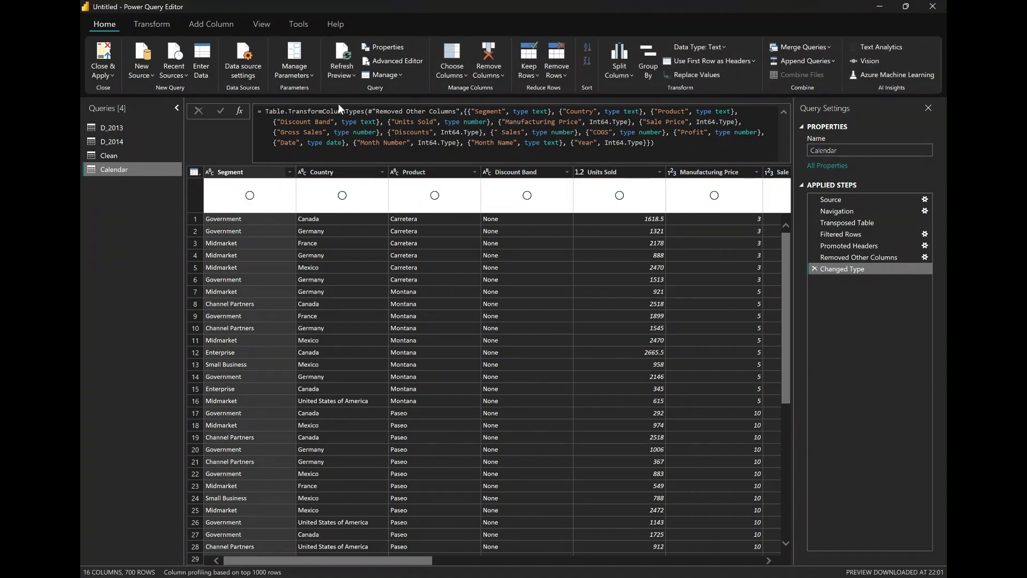
Keep only the Date, Month Number, Month Name and Year columns in the Calendar query
{"action": "left_click", "coordinate": [450, 64]}
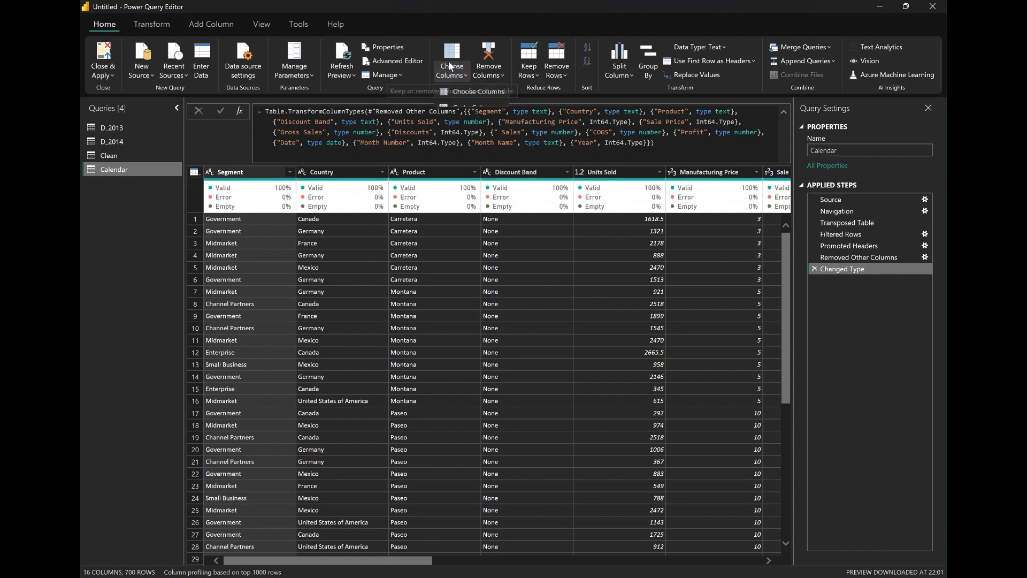
{"action": "left_click", "coordinate": [469, 92]}
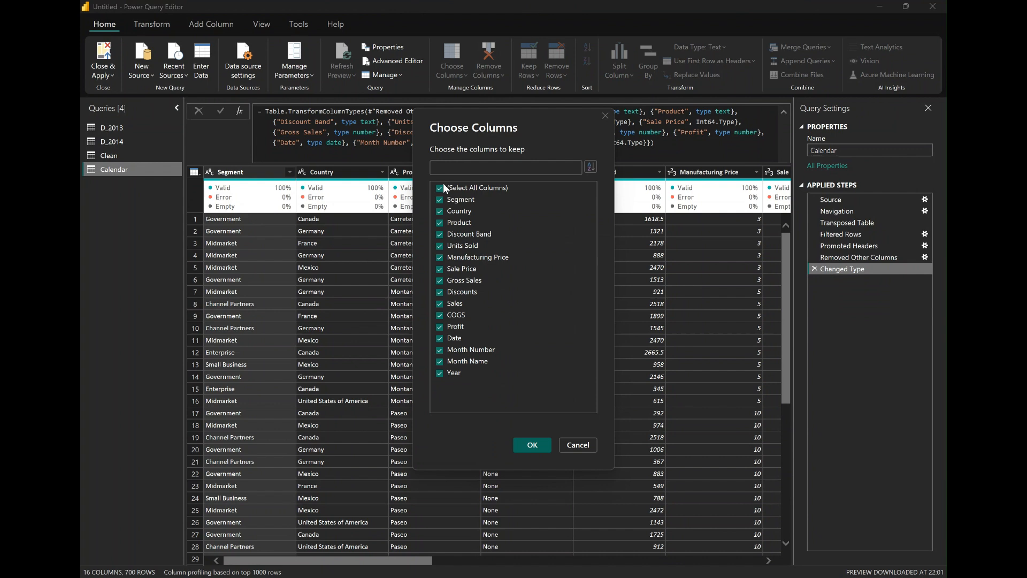
{"action": "left_click", "coordinate": [441, 188]}
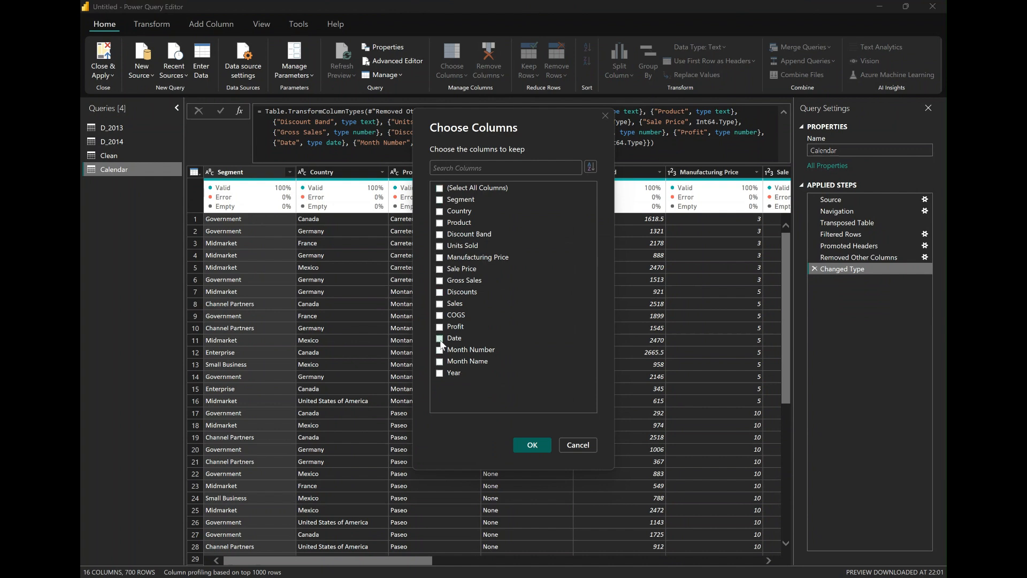
{"action": "left_click", "coordinate": [439, 339]}
{"action": "left_click", "coordinate": [440, 351]}
{"action": "left_click", "coordinate": [440, 362]}
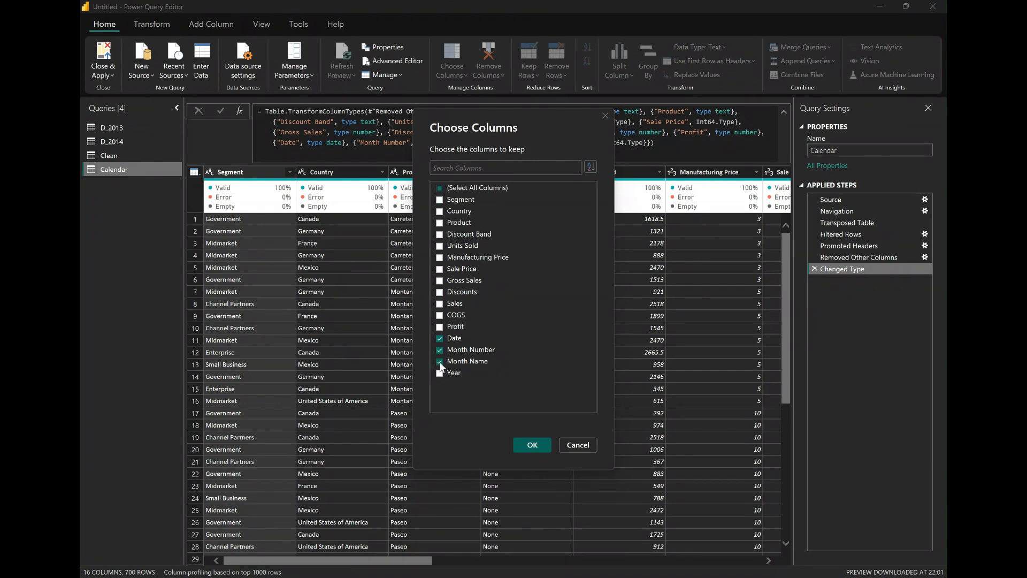
{"action": "left_click", "coordinate": [521, 445]}
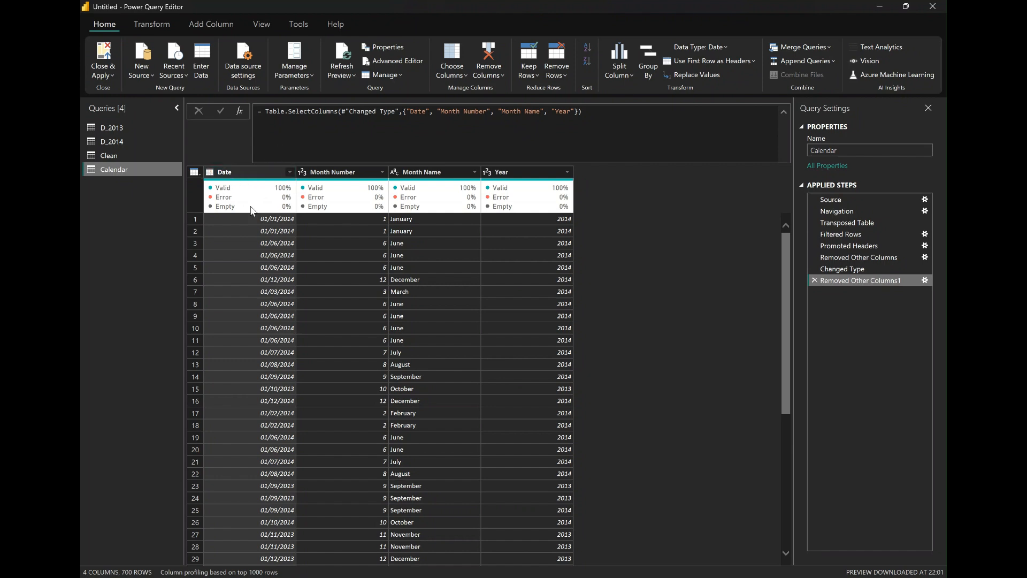
Remove the duplicate dates from the Date column of the Calendar query
{"action": "mouse_move", "coordinate": [298, 211]}
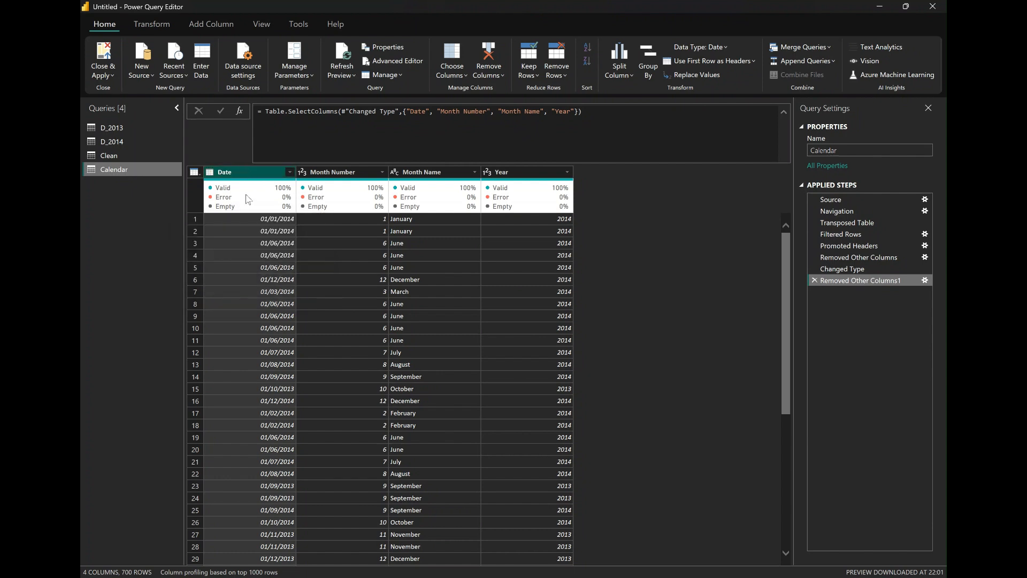
{"action": "right_click", "coordinate": [268, 178]}
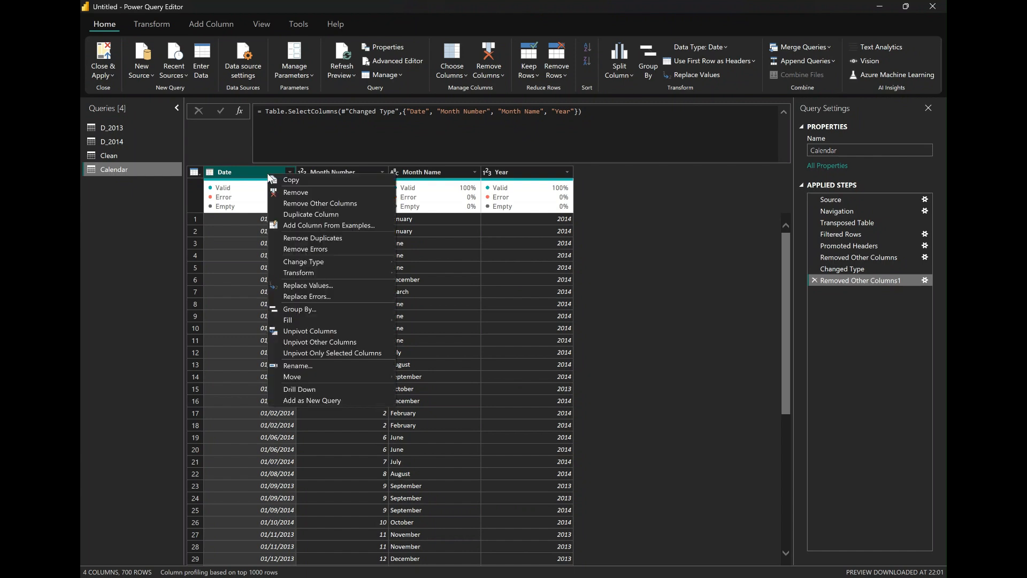
{"action": "left_click", "coordinate": [328, 239]}
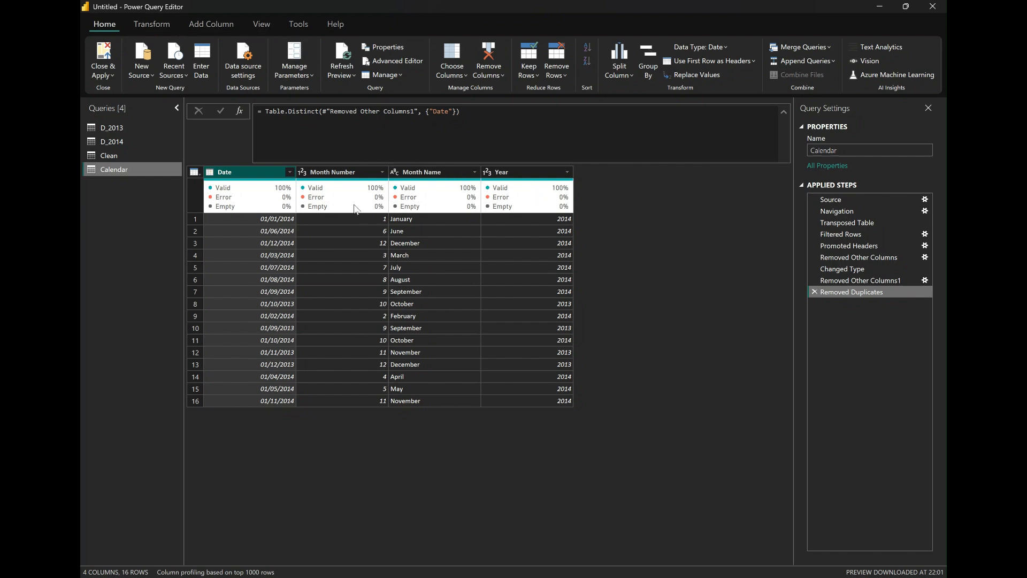
{"action": "left_click", "coordinate": [192, 25]}
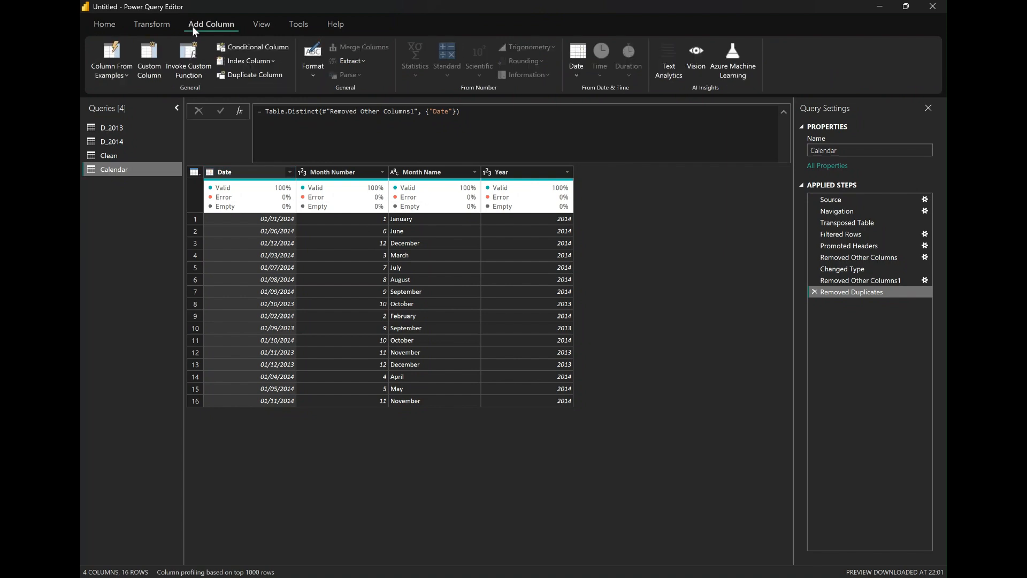
{"action": "left_click", "coordinate": [581, 74]}
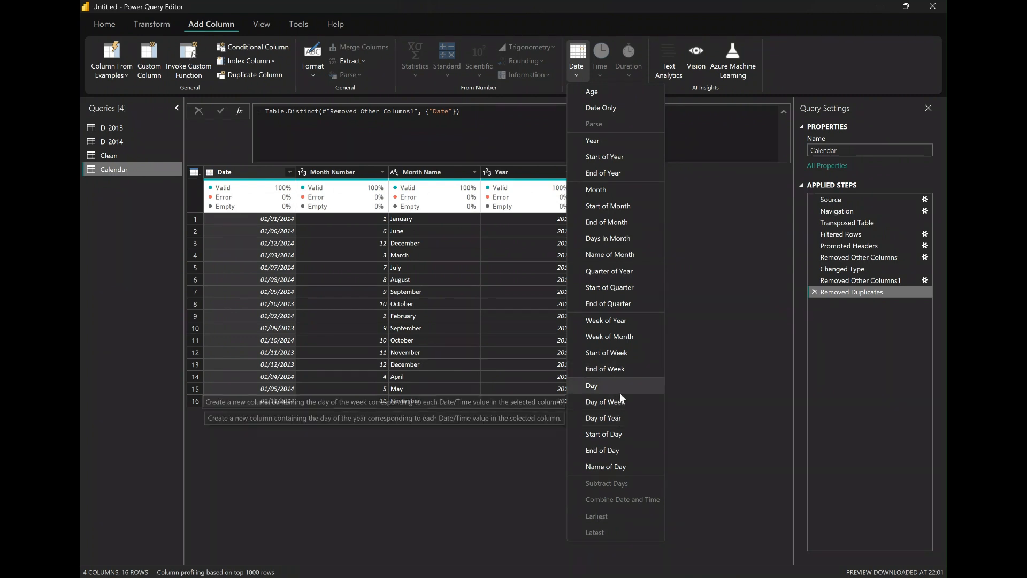
{"action": "left_click", "coordinate": [498, 488]}
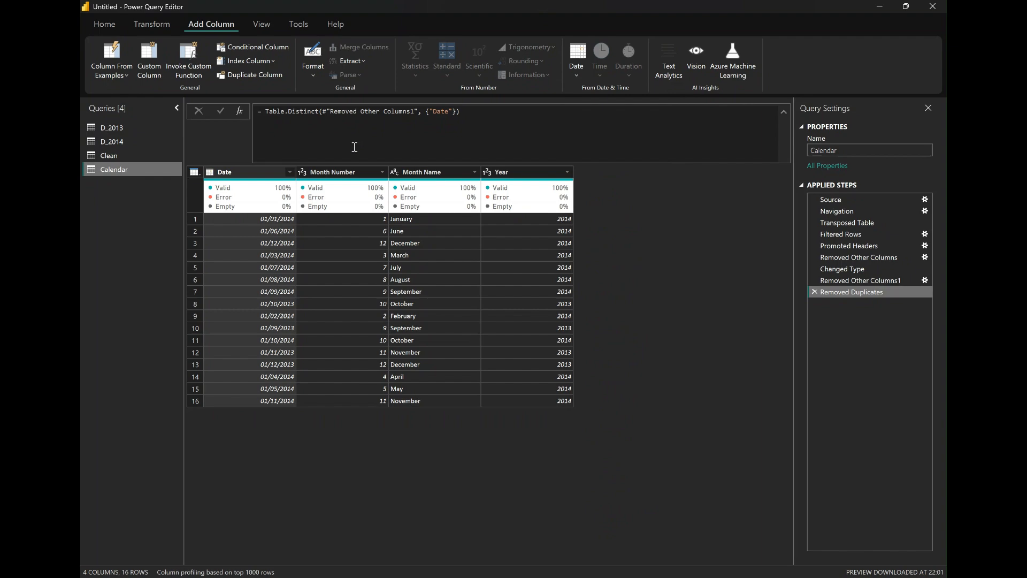
Examine the Year column's distinct values in the D_2014 and D_2013 queries
{"action": "left_click", "coordinate": [114, 128]}
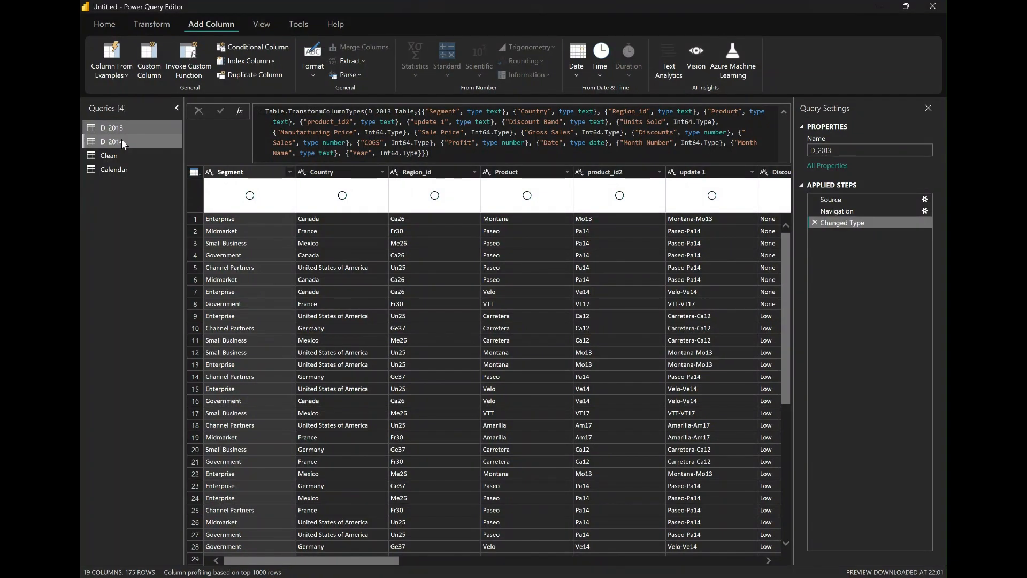
{"action": "left_click", "coordinate": [122, 142]}
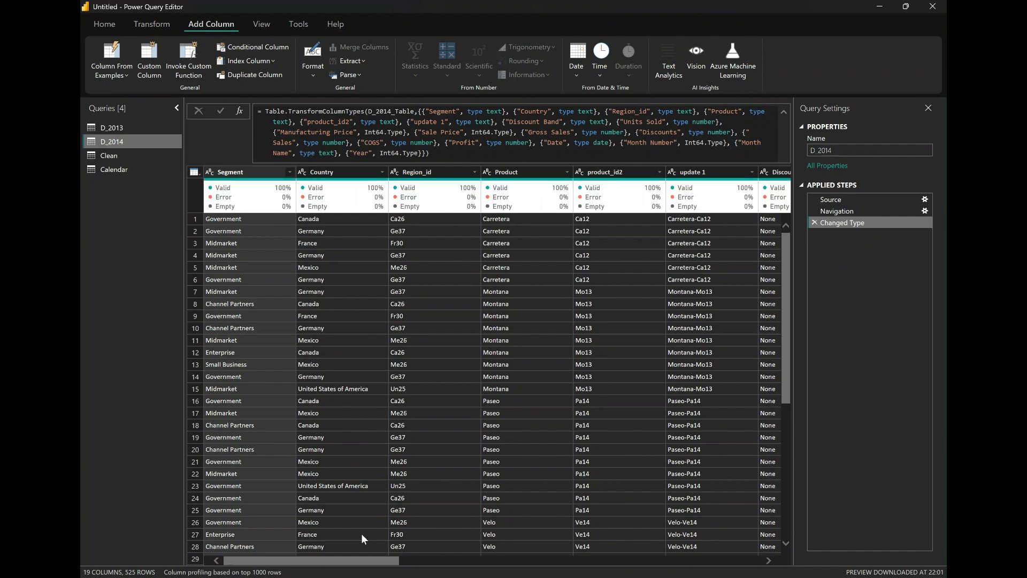
{"action": "left_click_drag", "start_coordinate": [374, 557], "coordinate": [750, 527]}
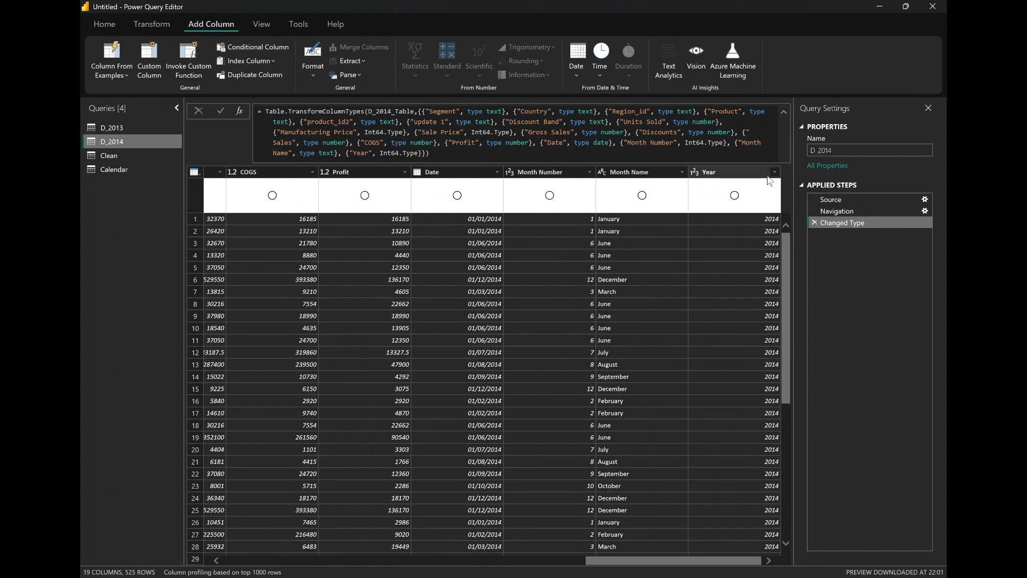
{"action": "left_click", "coordinate": [775, 173]}
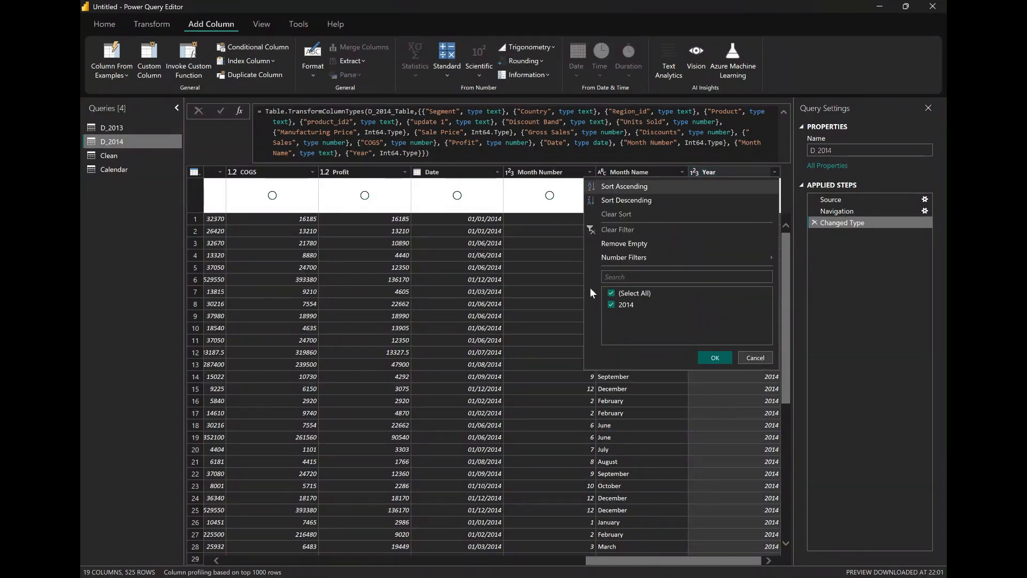
{"action": "left_click", "coordinate": [144, 110]}
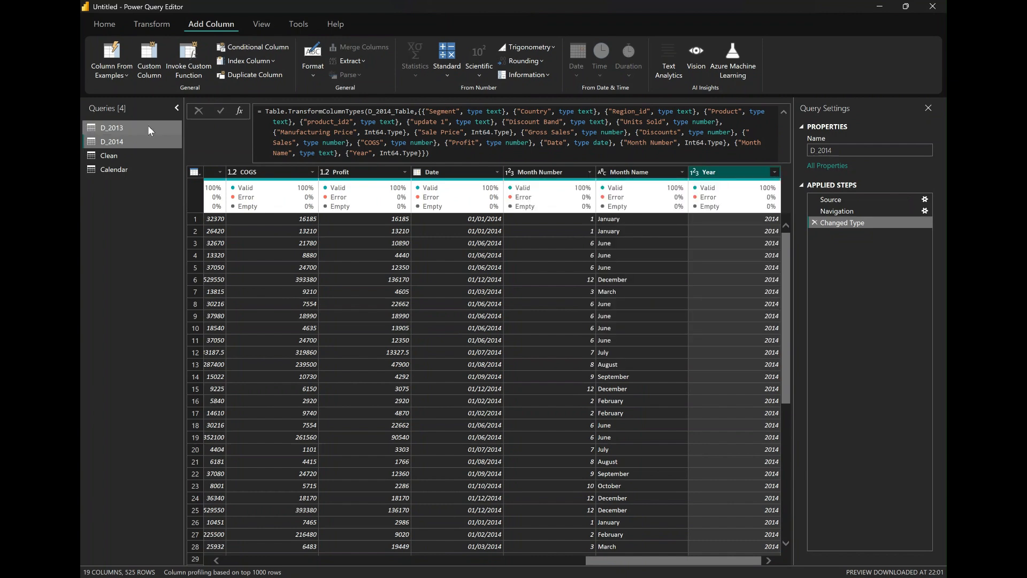
{"action": "left_click", "coordinate": [149, 128]}
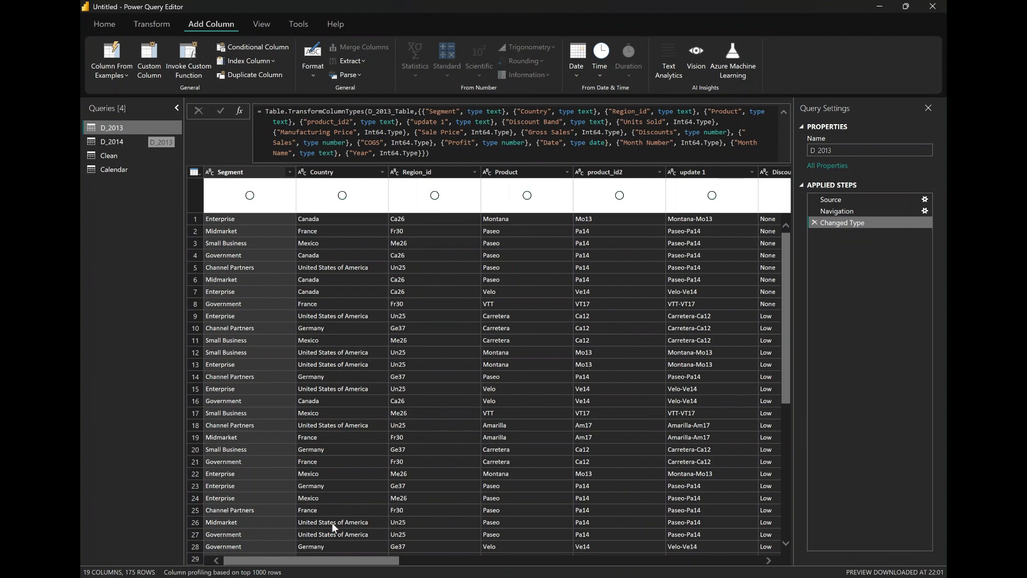
{"action": "left_click_drag", "start_coordinate": [355, 559], "coordinate": [767, 499]}
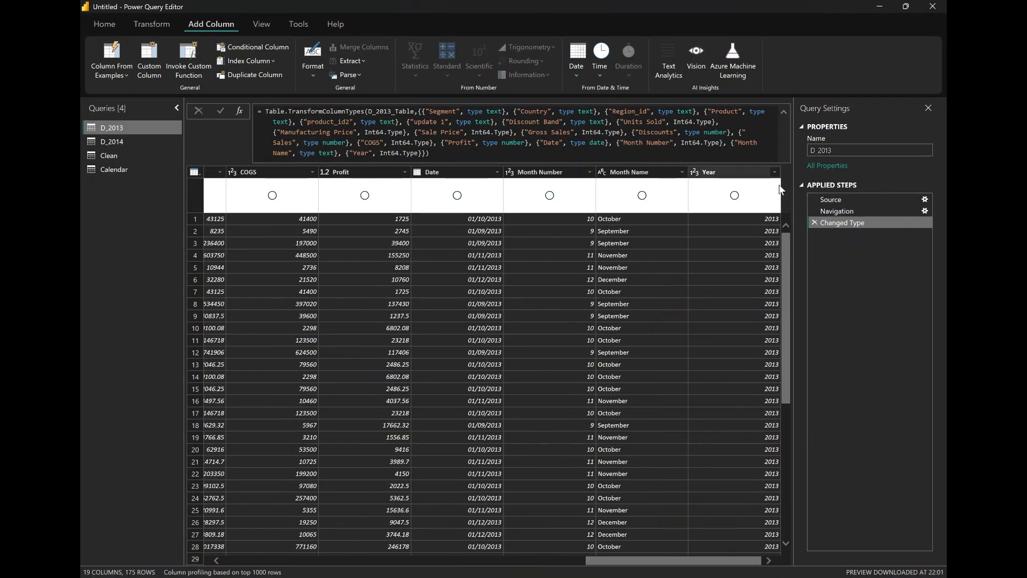
{"action": "left_click", "coordinate": [774, 172]}
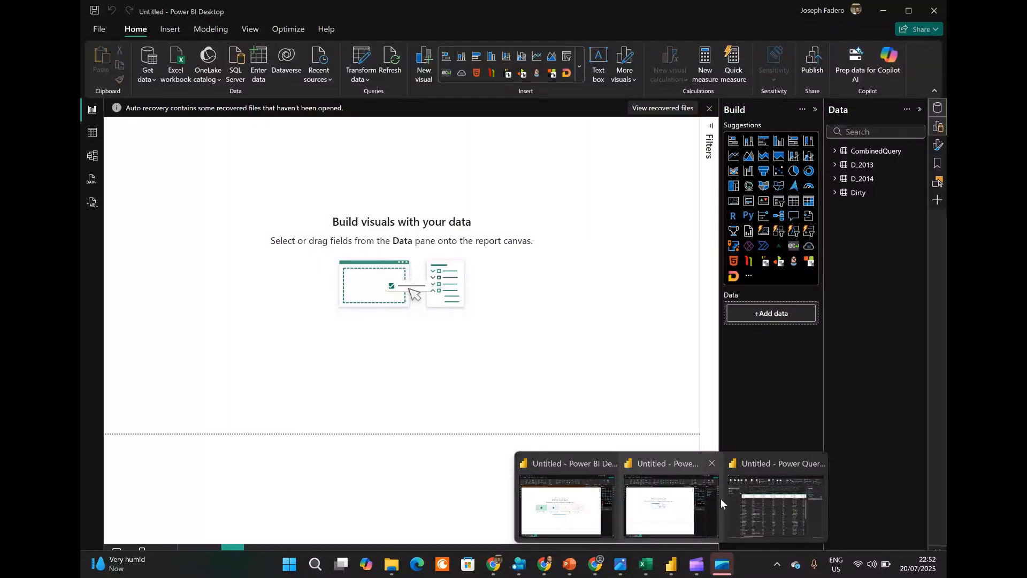
Return to the Power Query Editor and append D_2013 to D_2014 as a new query
{"action": "left_click", "coordinate": [723, 500]}
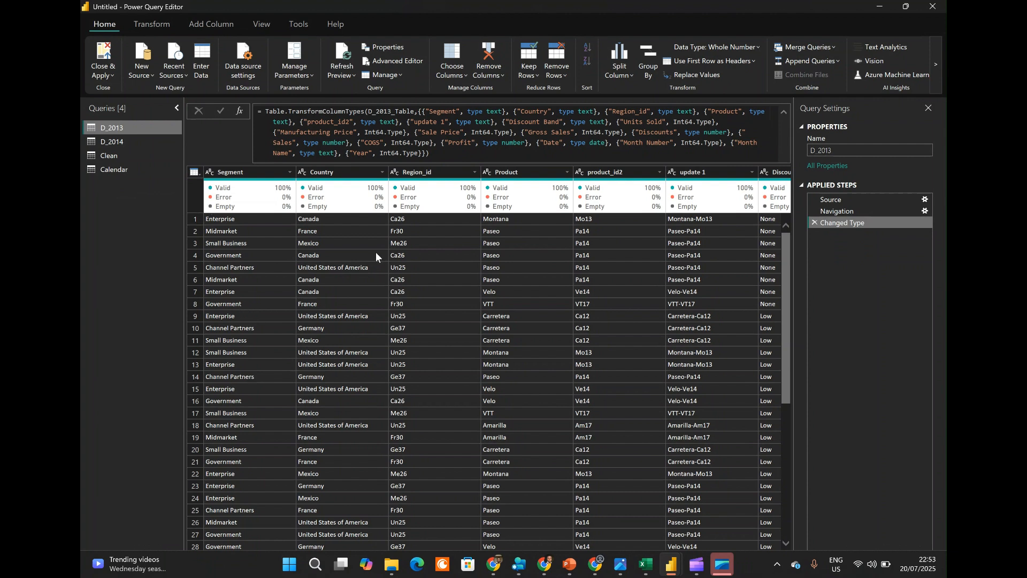
{"action": "left_click", "coordinate": [140, 142], "text": "ctrl"}
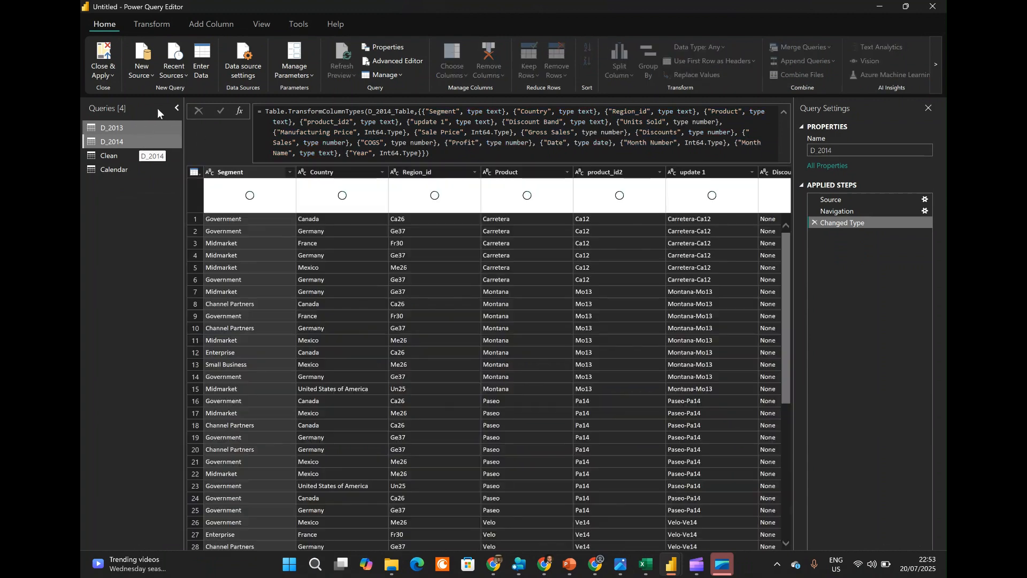
{"action": "left_click", "coordinate": [139, 143]}
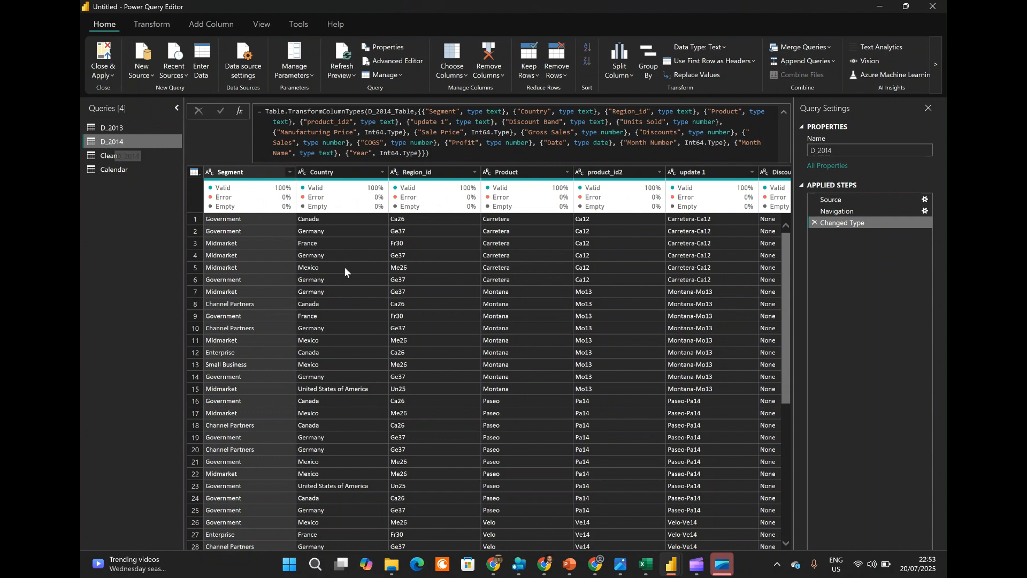
{"action": "left_click", "coordinate": [833, 61]}
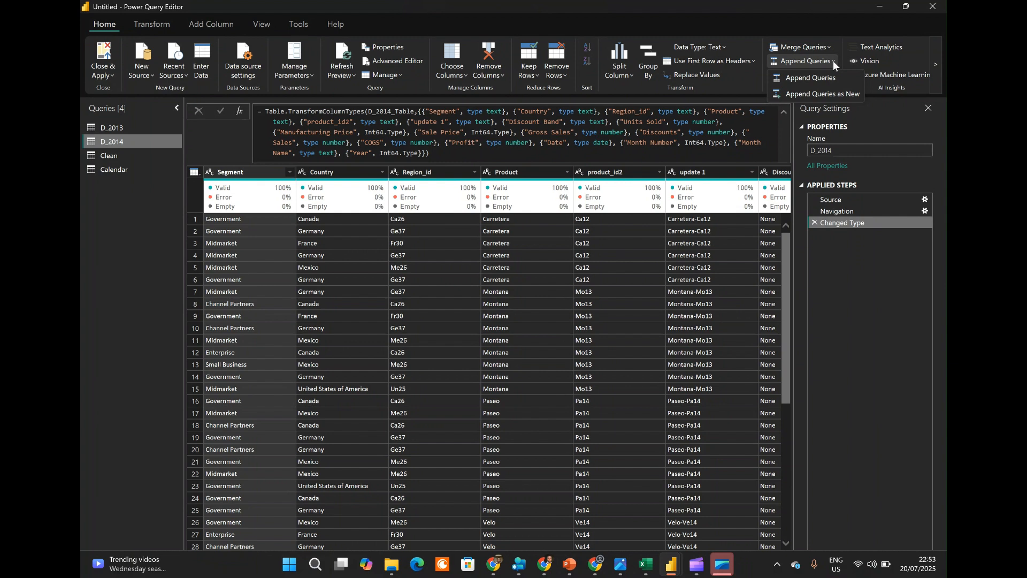
{"action": "left_click", "coordinate": [839, 95]}
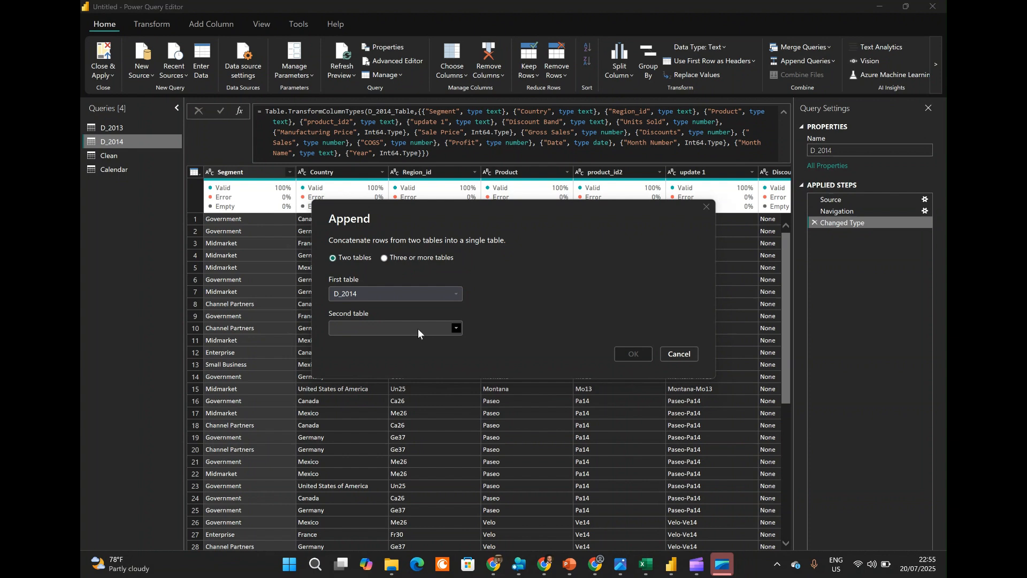
{"action": "left_click", "coordinate": [462, 323]}
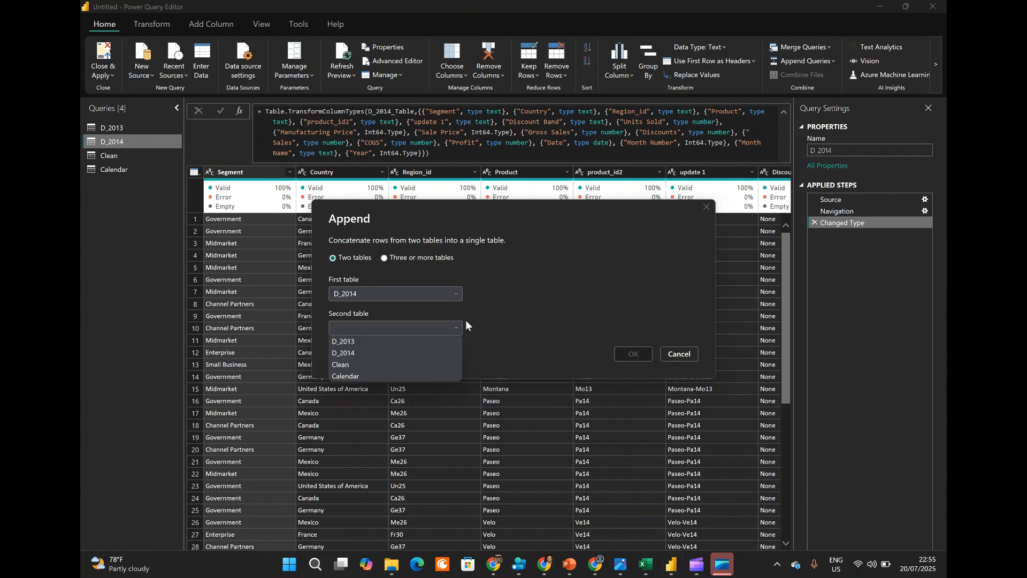
{"action": "left_click", "coordinate": [397, 345]}
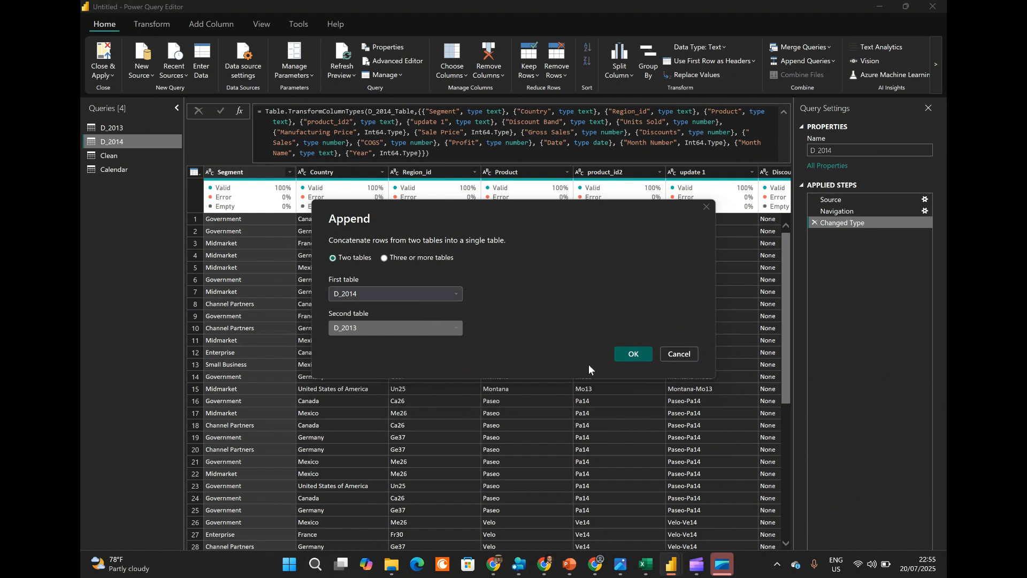
{"action": "left_click", "coordinate": [627, 351]}
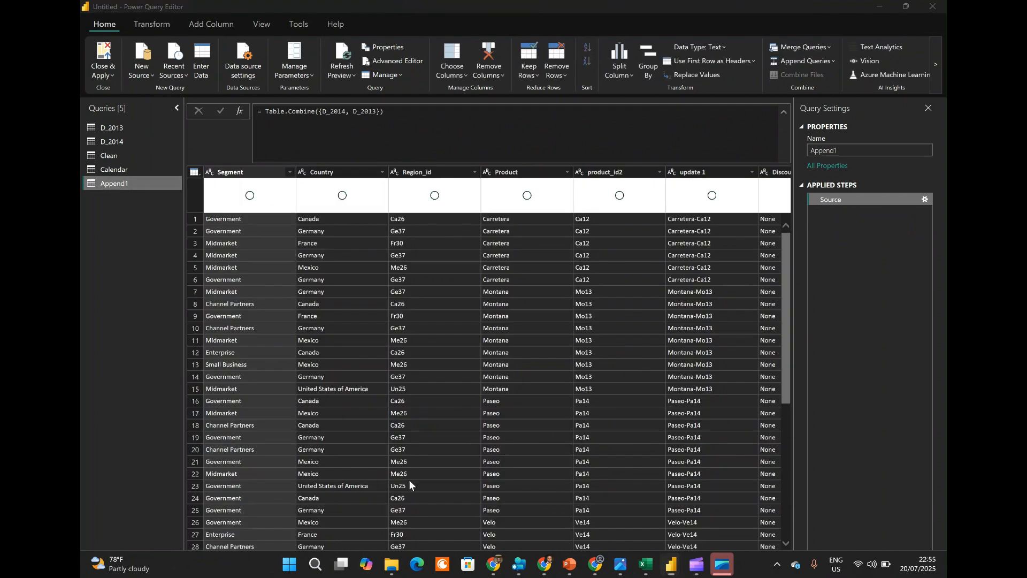
Check which years the appended query's Year column contains, leaving it unfiltered
{"action": "key", "text": "super"}
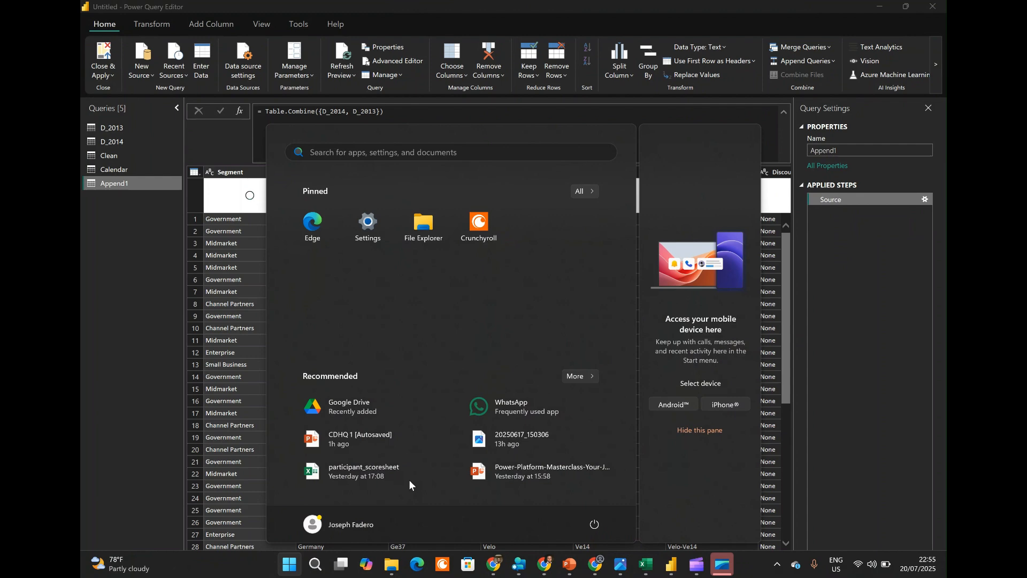
{"action": "key", "text": "super"}
{"action": "scroll", "coordinate": [348, 526], "scroll_direction": "right", "scroll_amount": 10}
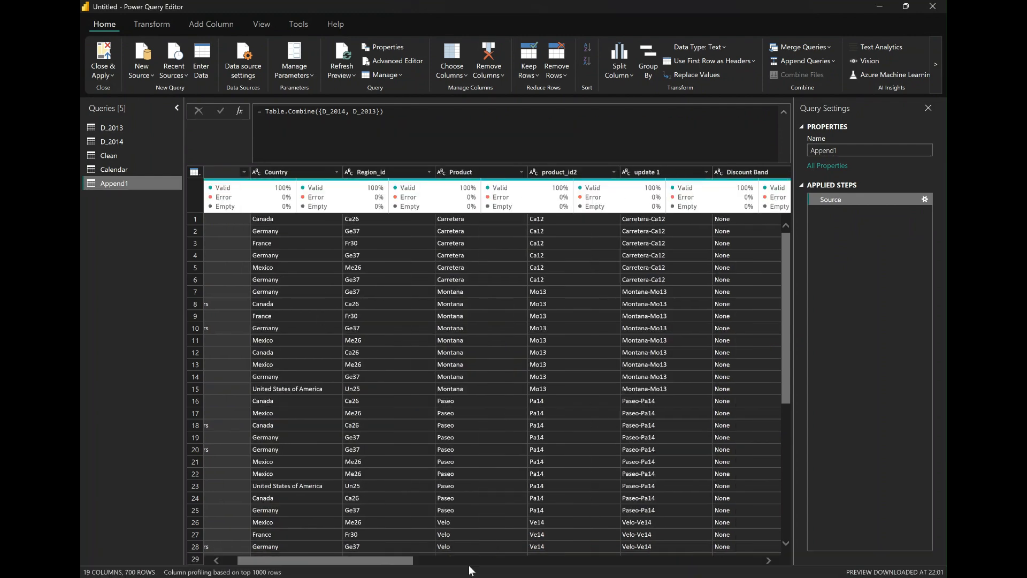
{"action": "scroll", "coordinate": [755, 549], "scroll_direction": "right", "scroll_amount": 3}
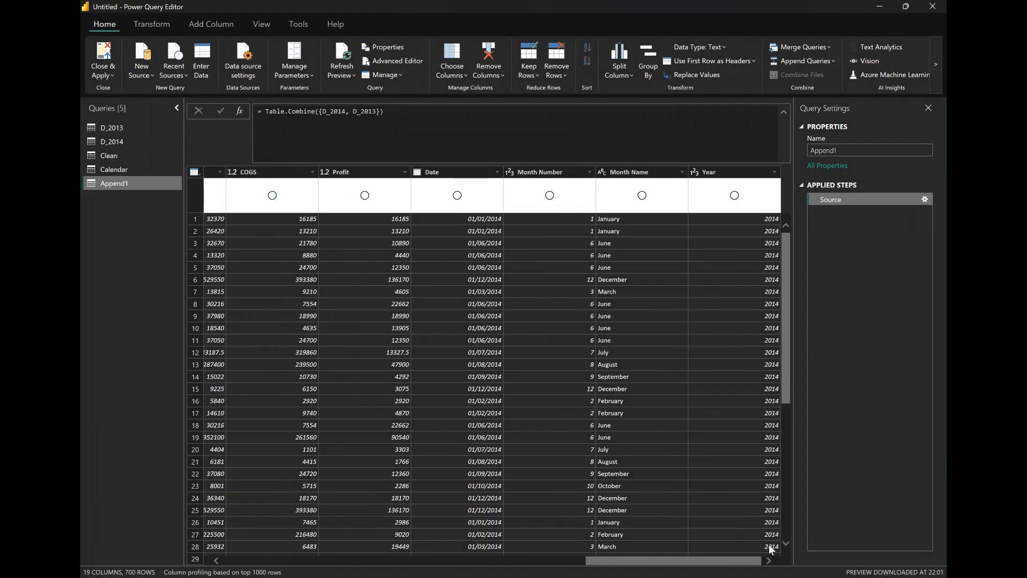
{"action": "left_click", "coordinate": [775, 173]}
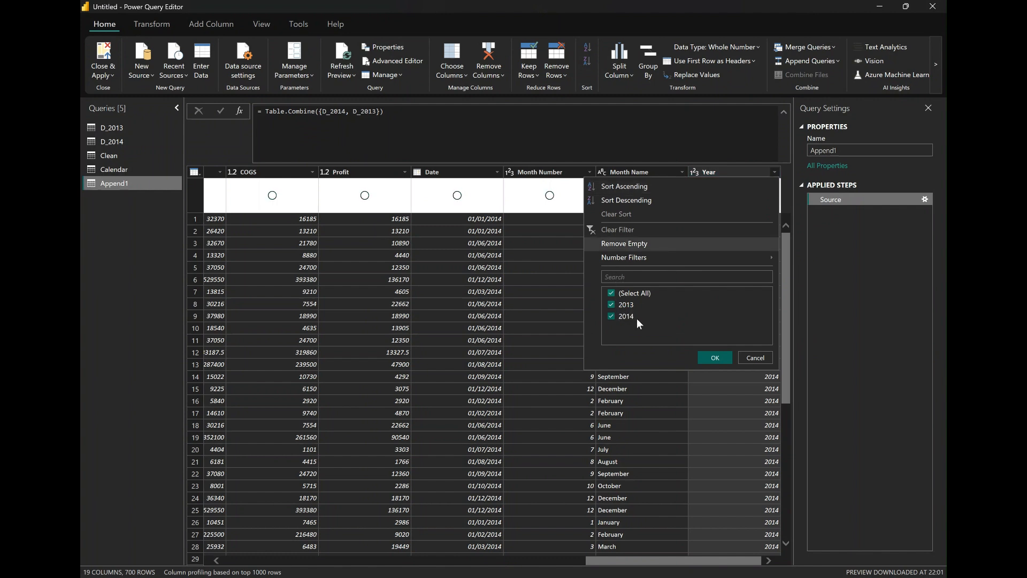
{"action": "left_click", "coordinate": [755, 357]}
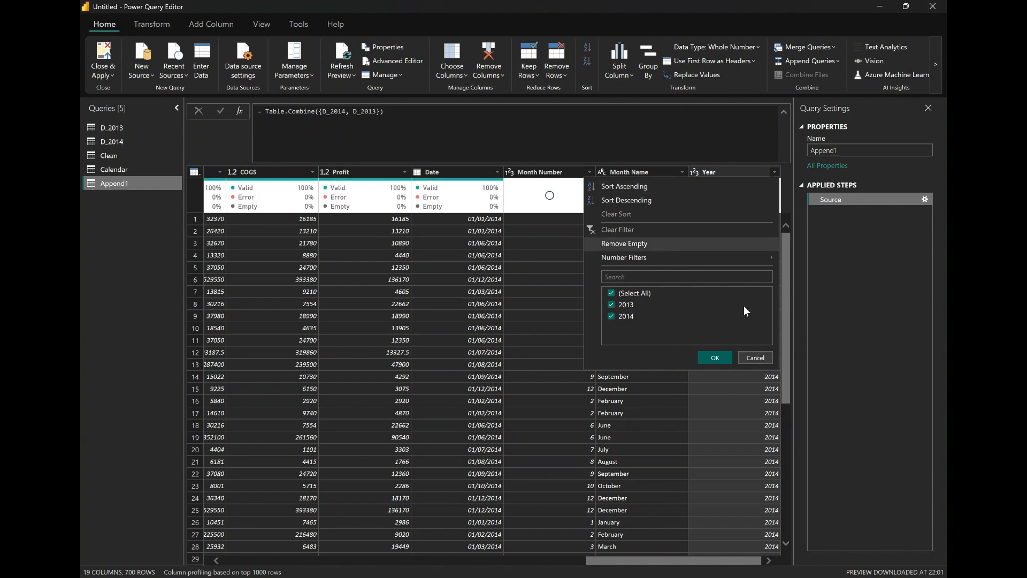
Rename the appended query as combined result
{"action": "left_click", "coordinate": [814, 150]}
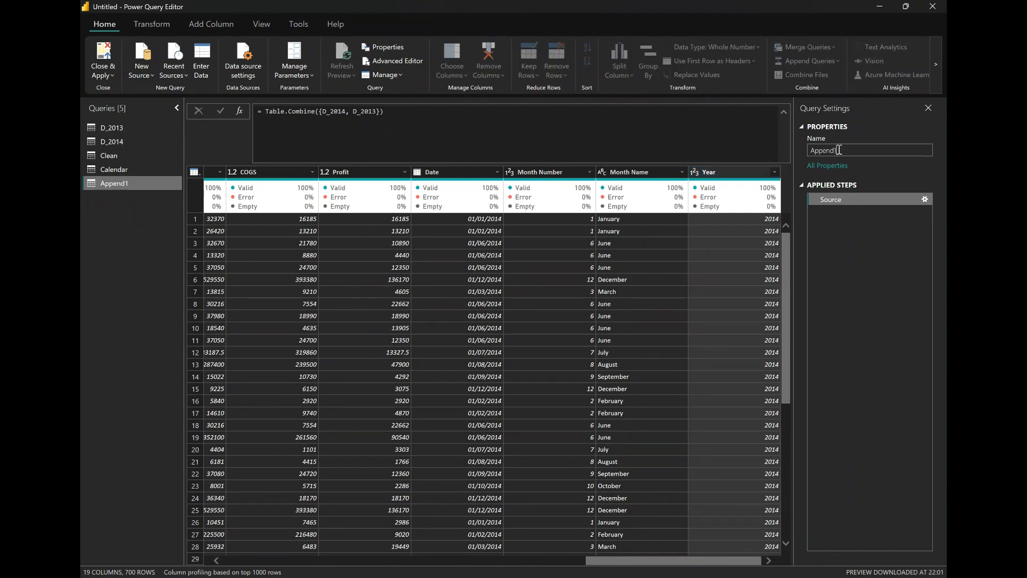
{"action": "left_click_drag", "start_coordinate": [838, 150], "coordinate": [808, 151]}
{"action": "type", "text": "combined result"}
{"action": "key", "text": "Return"}
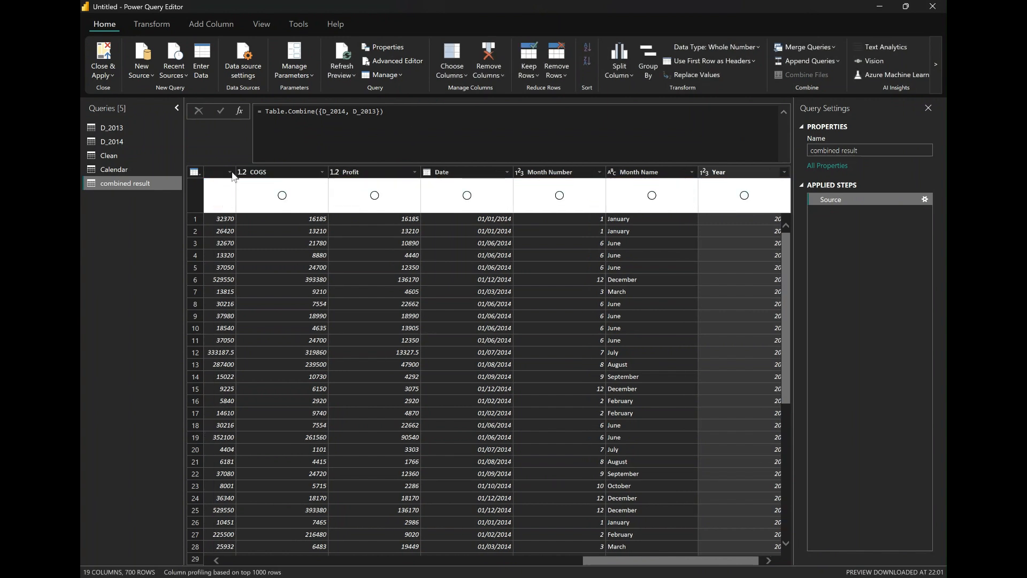
Remove the Month Number, Month Name and Year columns from the Clean query
{"action": "left_click", "coordinate": [128, 154]}
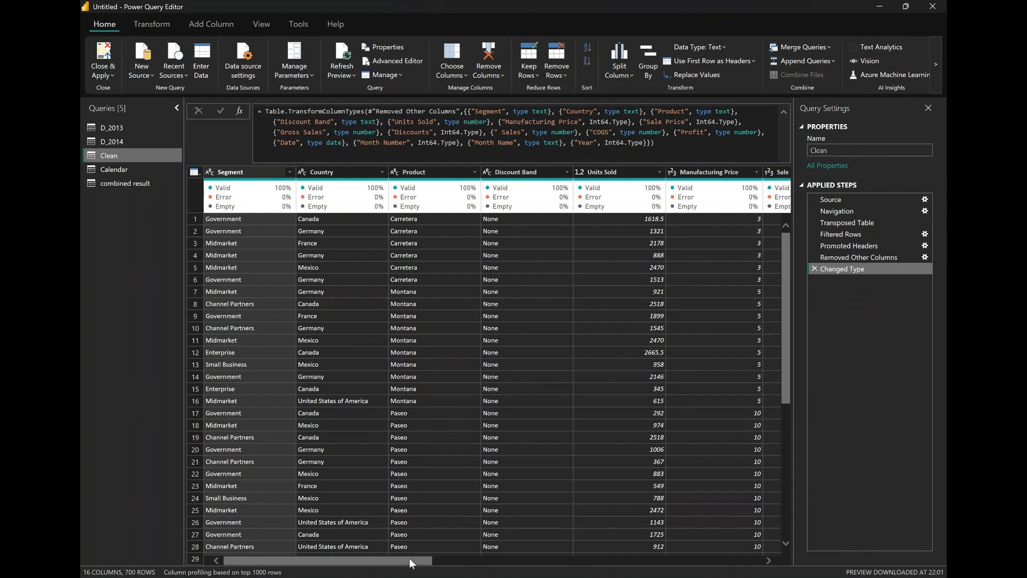
{"action": "left_click_drag", "start_coordinate": [409, 558], "coordinate": [876, 536]}
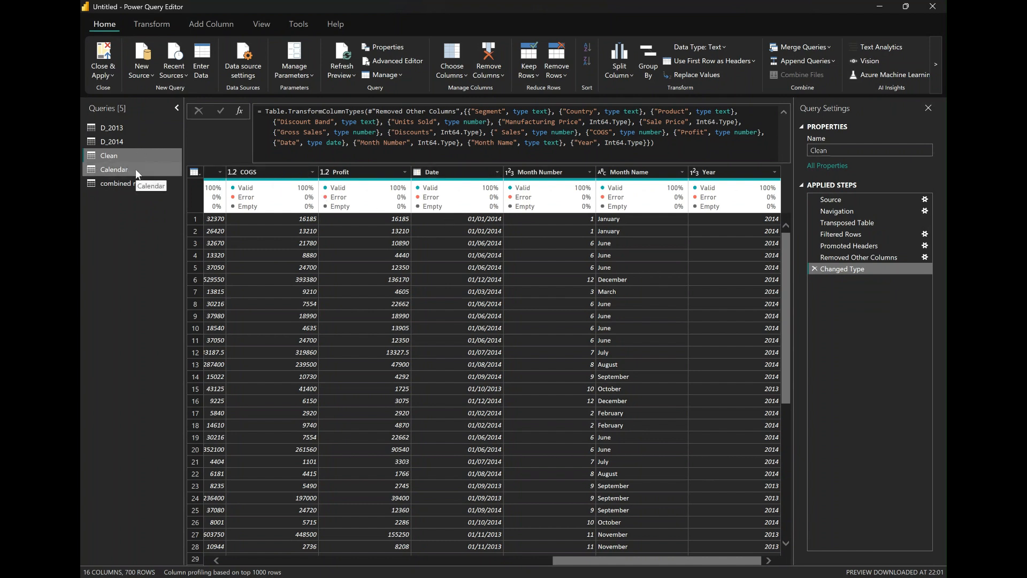
{"action": "left_click", "coordinate": [548, 173]}
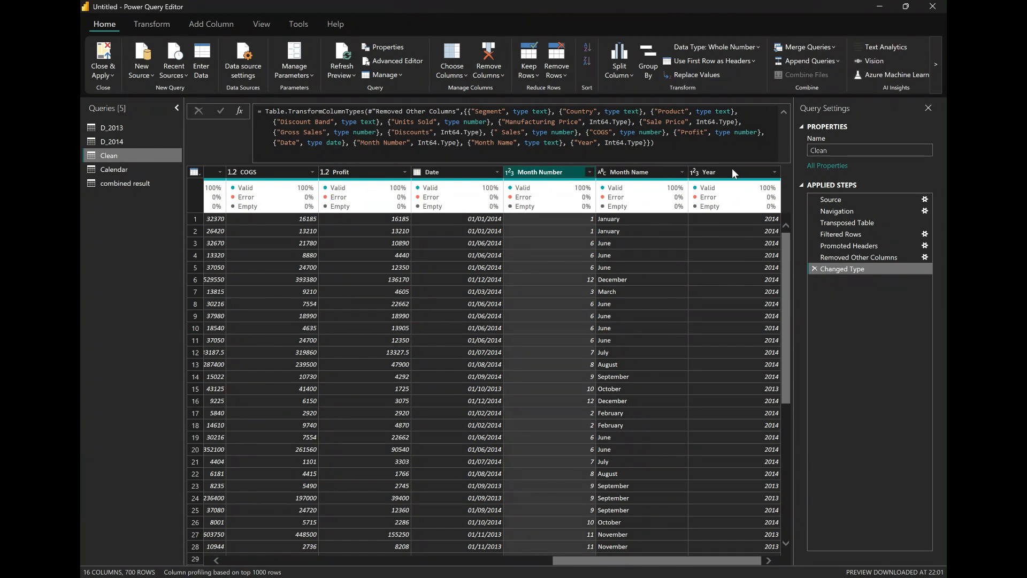
{"action": "left_click", "coordinate": [717, 172], "text": "shift"}
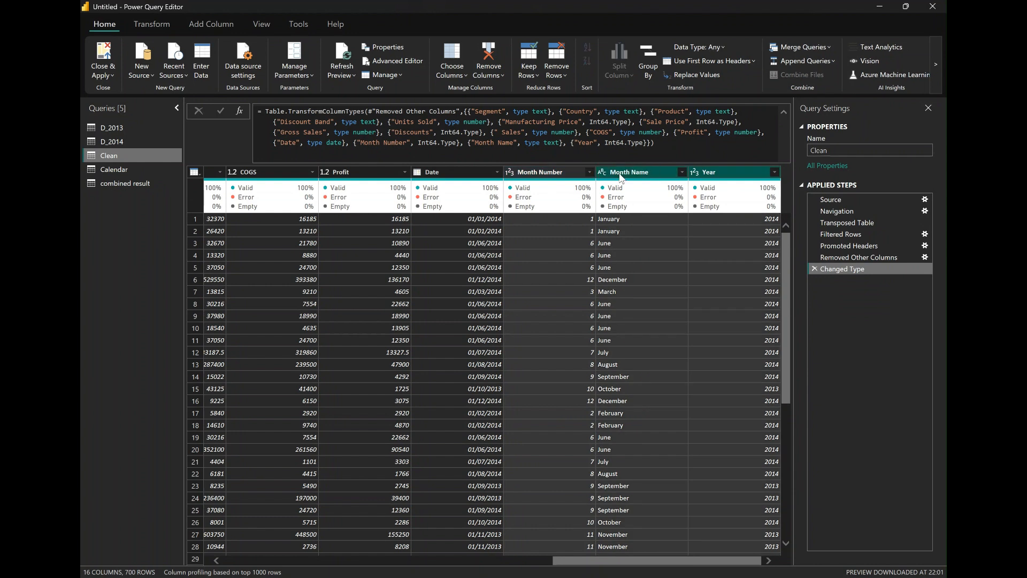
{"action": "right_click", "coordinate": [621, 178]}
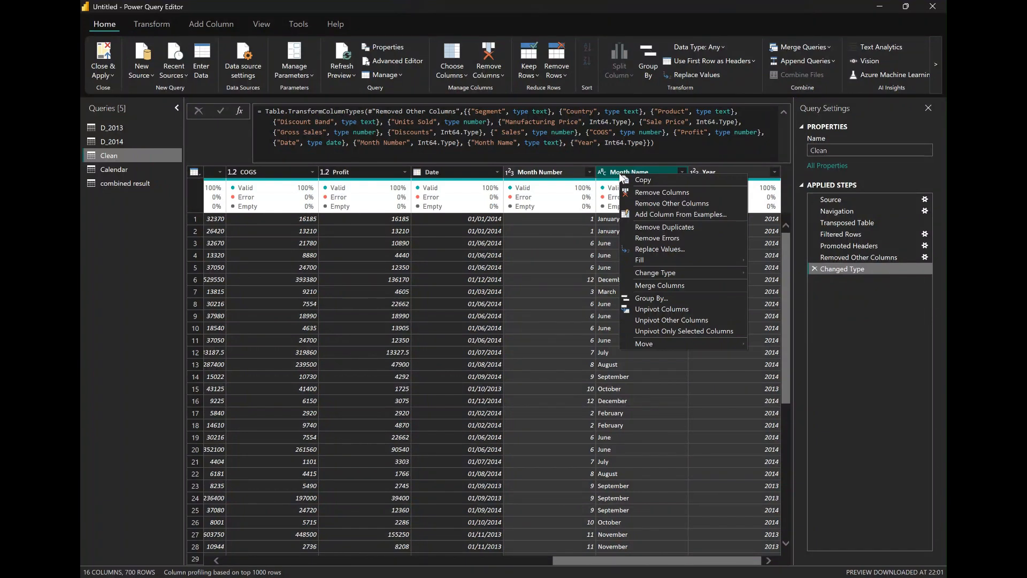
{"action": "left_click", "coordinate": [677, 194]}
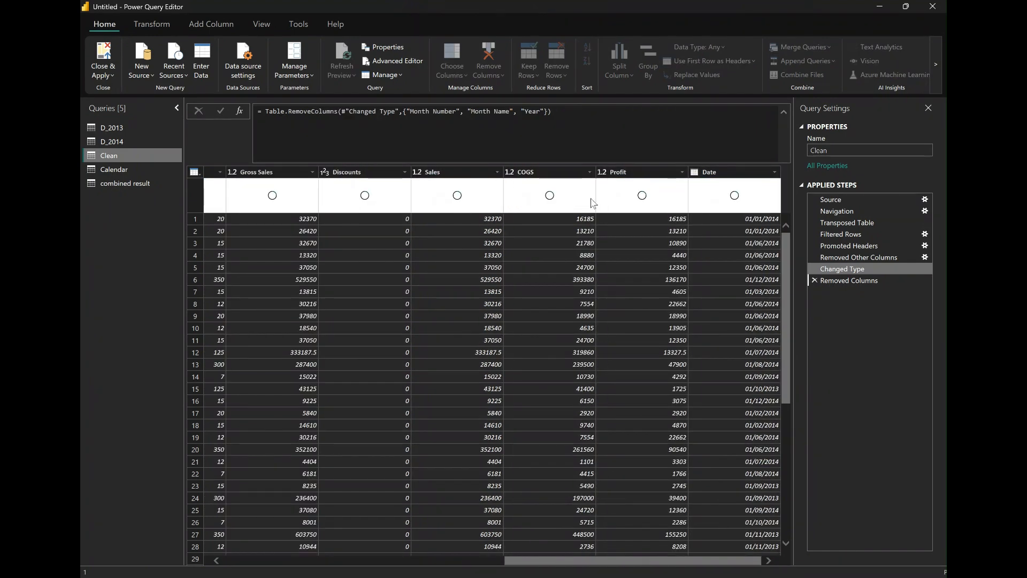
Apply all the query changes and close the Power Query Editor, going back to the Power BI report
{"action": "left_click", "coordinate": [105, 73]}
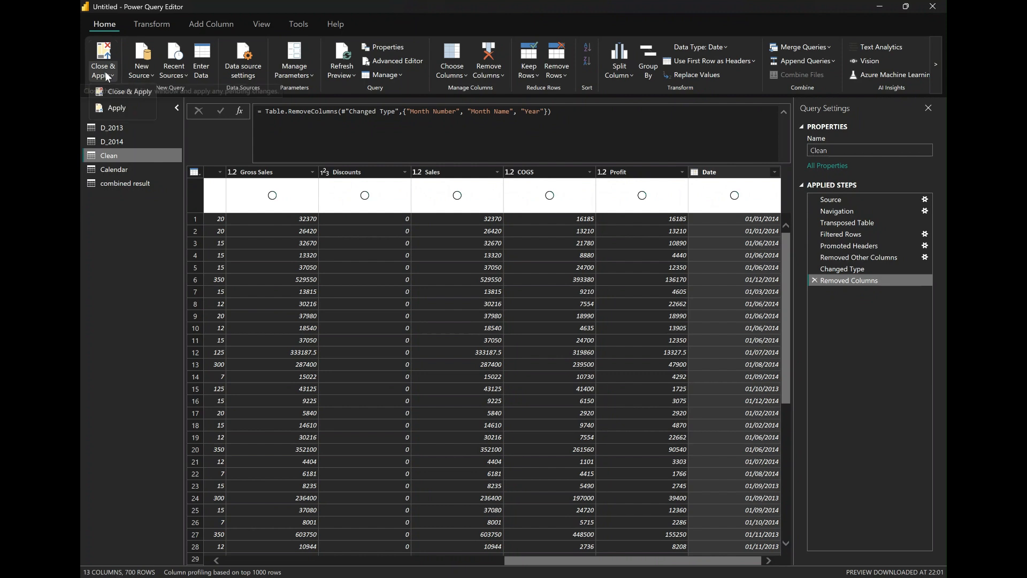
{"action": "left_click", "coordinate": [133, 86]}
{"action": "key", "text": "alt+Tab"}
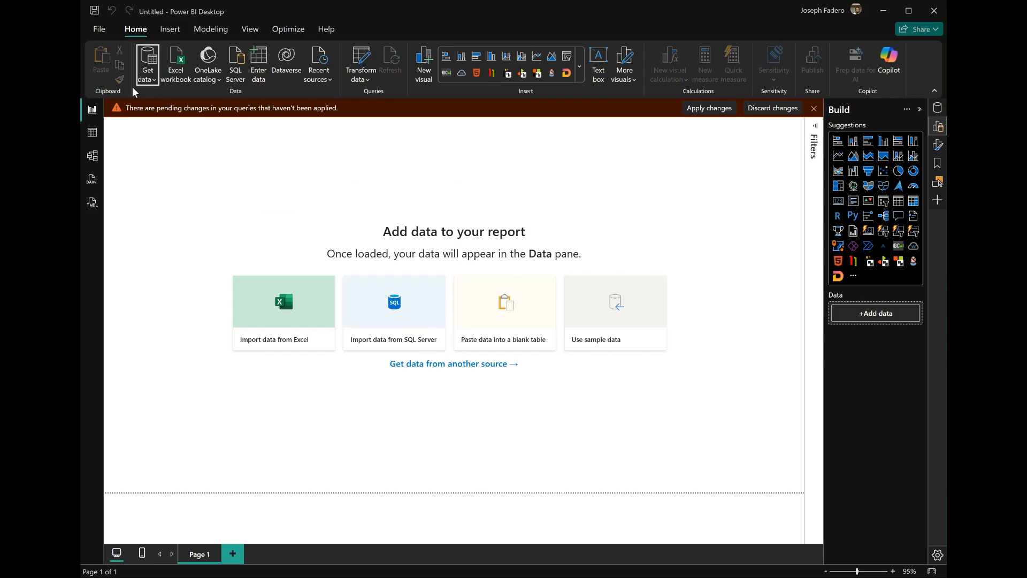